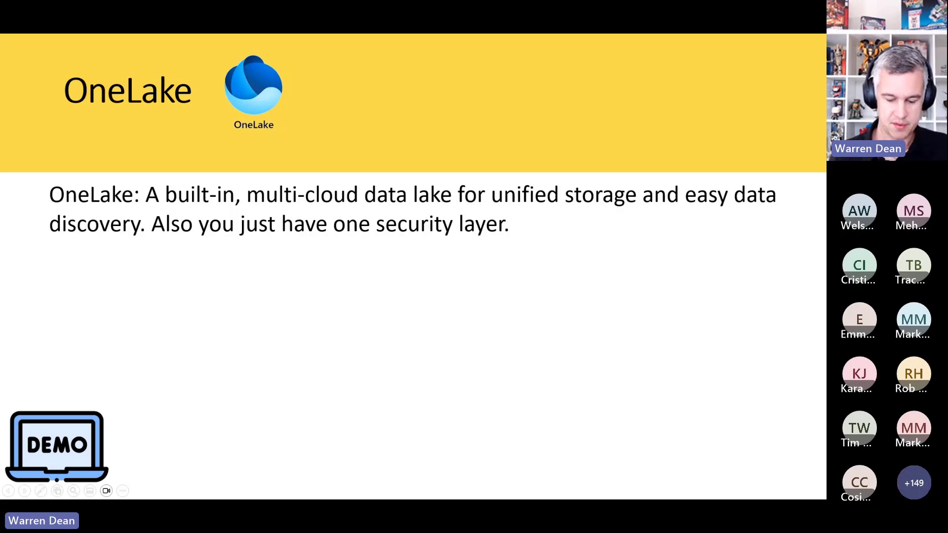
Bring up the Power BI home and open the list of Fabric experiences.
key(alt+Tab)
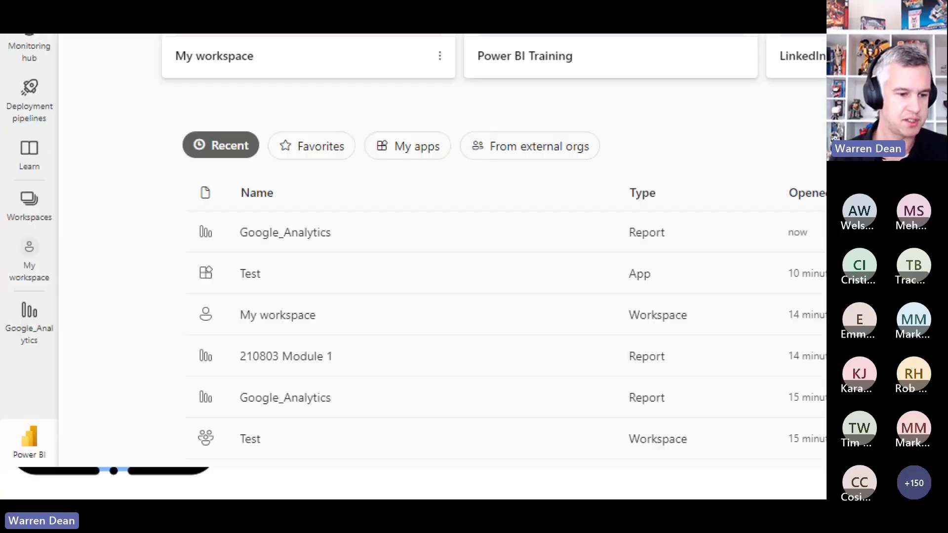
mouse_move(18, 452)
mouse_down()
mouse_move(5, 464)
mouse_move(30, 453)
mouse_move(19, 450)
mouse_up()
click(28, 438)
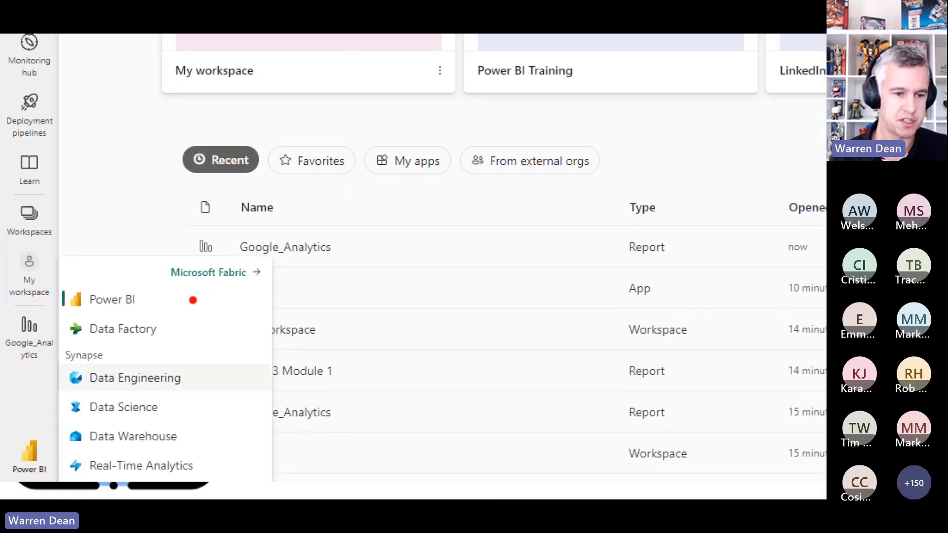
Highlight the Power BI, Data Factory and Synapse experiences, then go to the Microsoft Fabric home page.
drag(152, 302, 198, 301)
drag(167, 333, 192, 331)
mouse_move(123, 356)
mouse_down()
mouse_move(198, 365)
mouse_move(211, 431)
mouse_move(202, 463)
mouse_up()
mouse_move(180, 246)
mouse_down()
mouse_move(216, 235)
mouse_move(207, 251)
mouse_up()
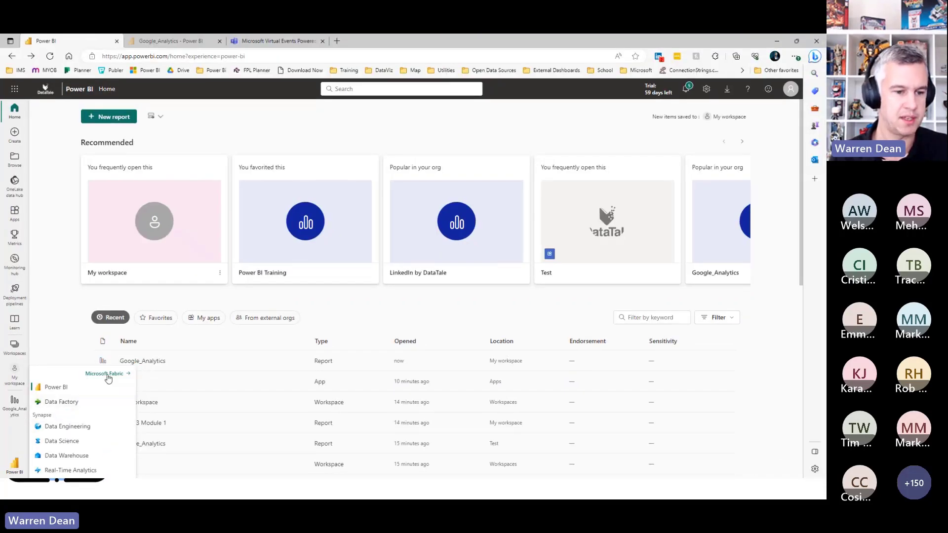
click(213, 272)
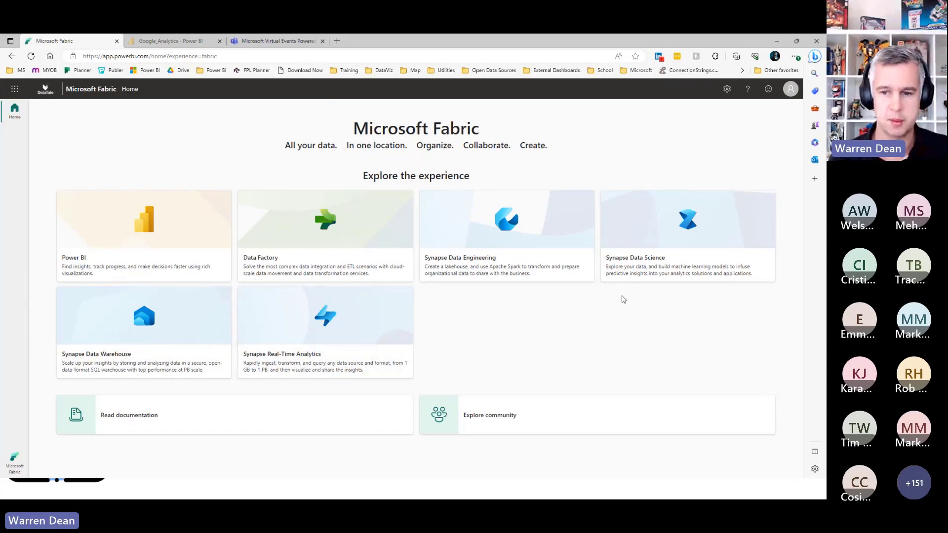
Visit the Synapse Data Science experience, then switch to Synapse Data Warehouse.
click(688, 255)
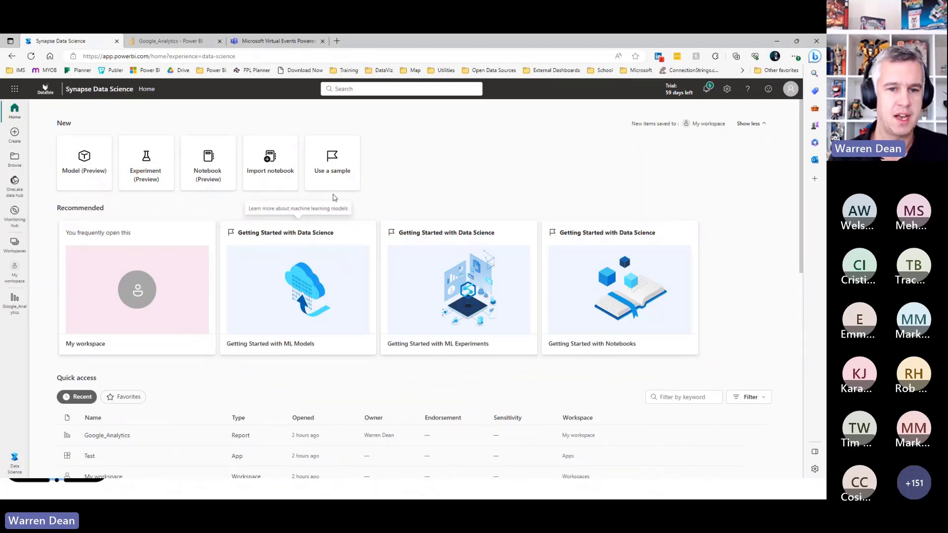
click(17, 462)
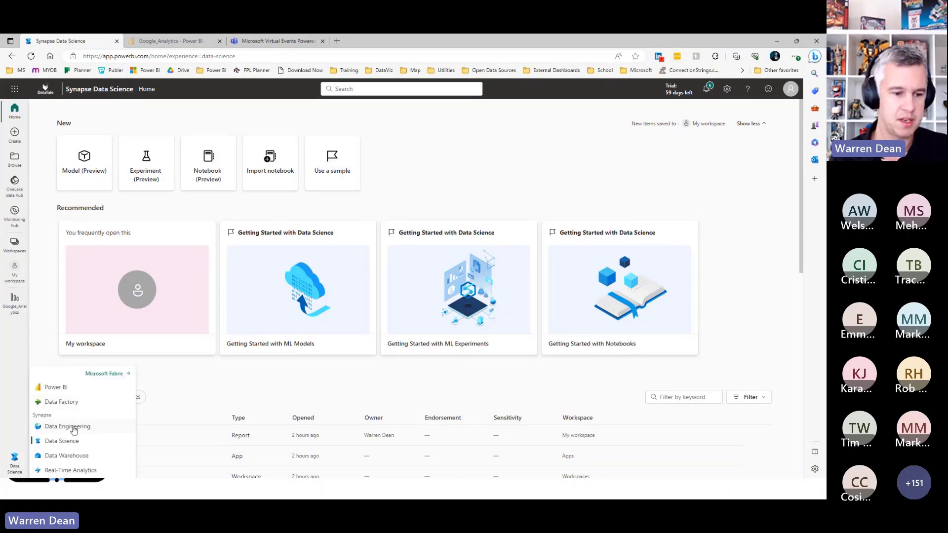
click(76, 461)
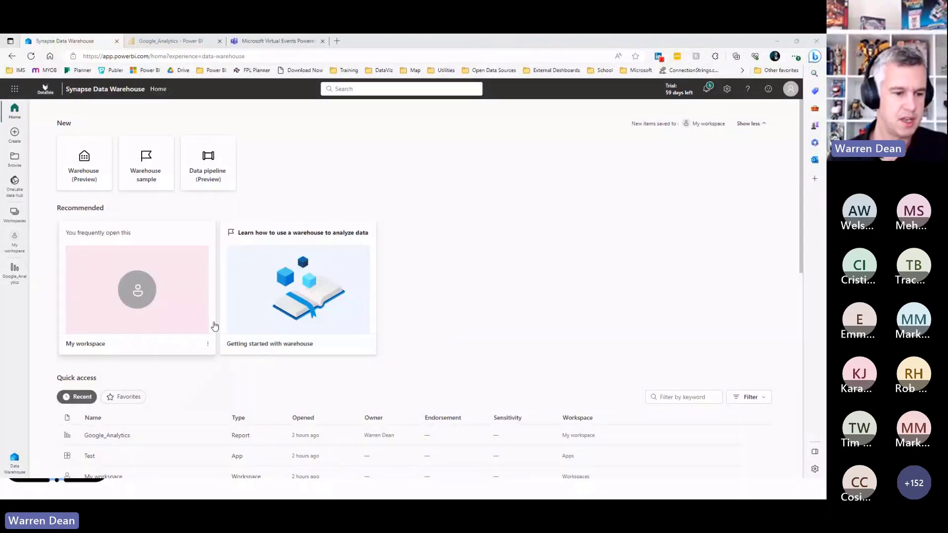
click(14, 462)
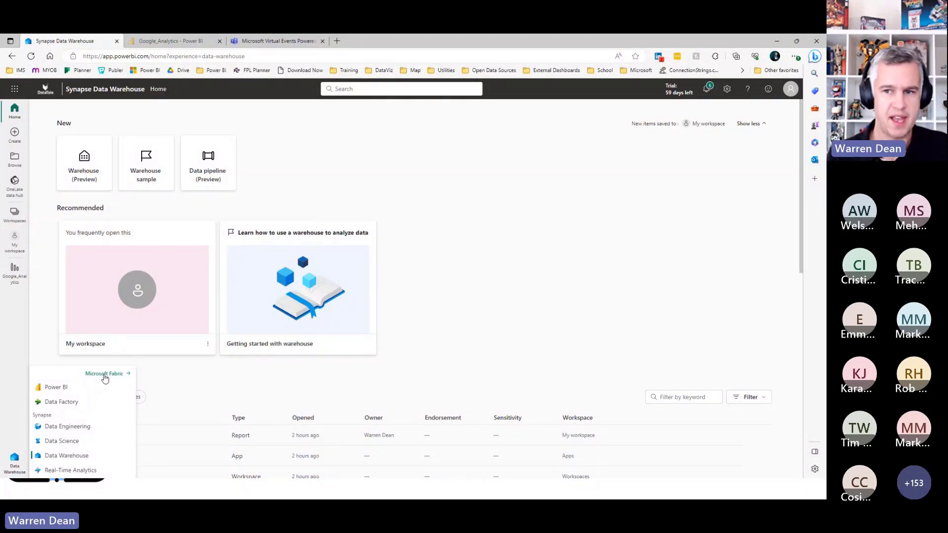
click(499, 212)
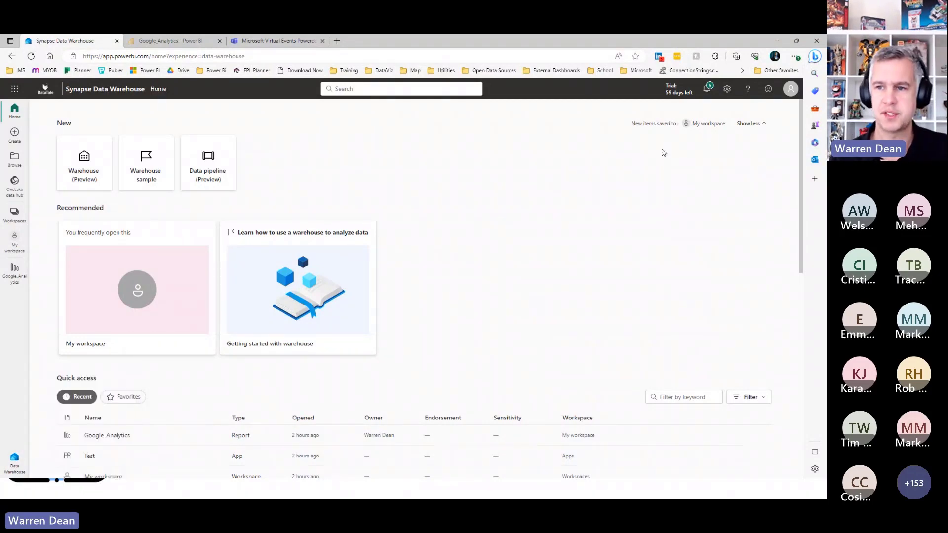
Go to the Admin portal from the Settings gear.
click(728, 90)
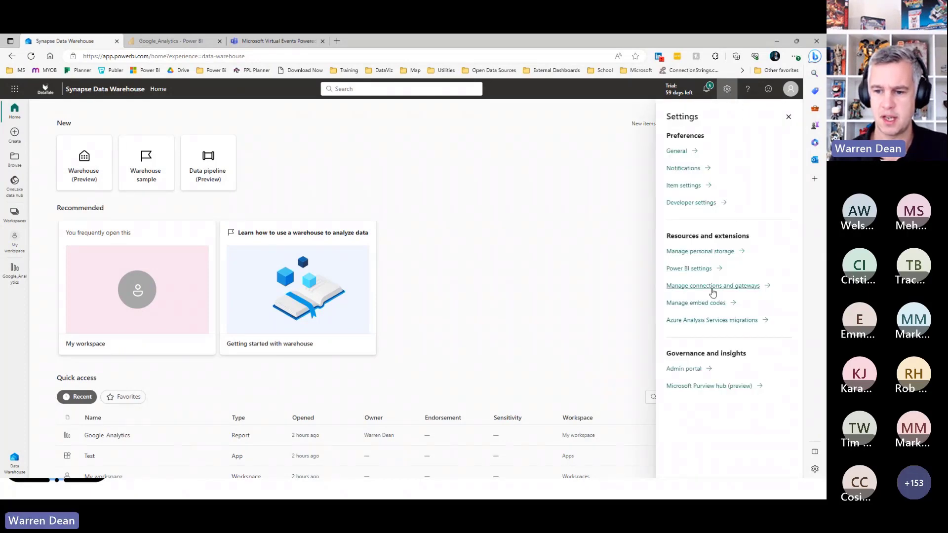
click(697, 371)
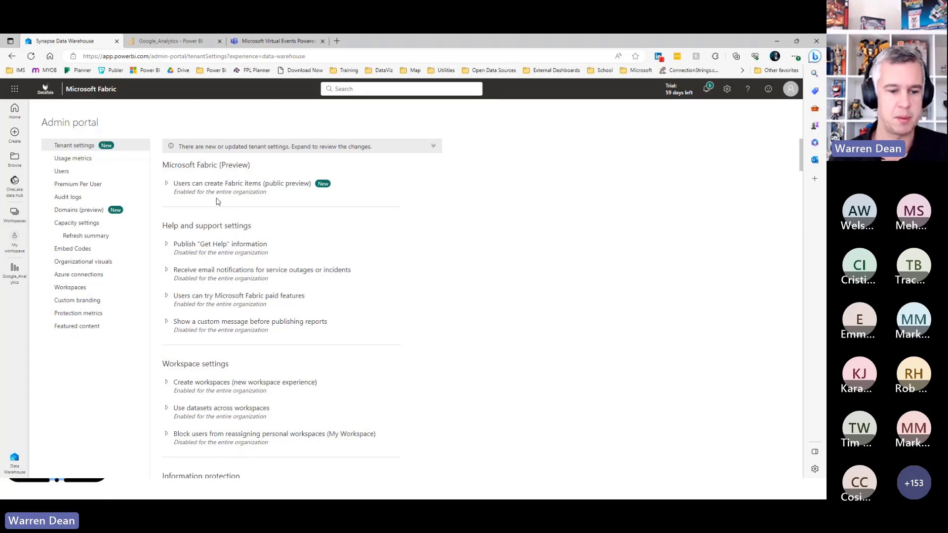
Present the Fabric Pricing and Copilot quick measure slides, then return to Power BI Desktop.
key(alt+Tab)
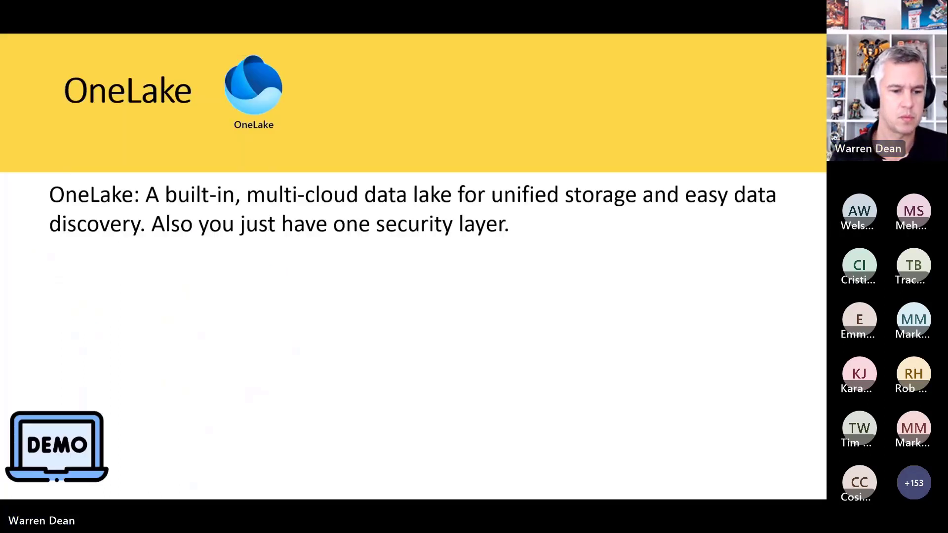
click(262, 272)
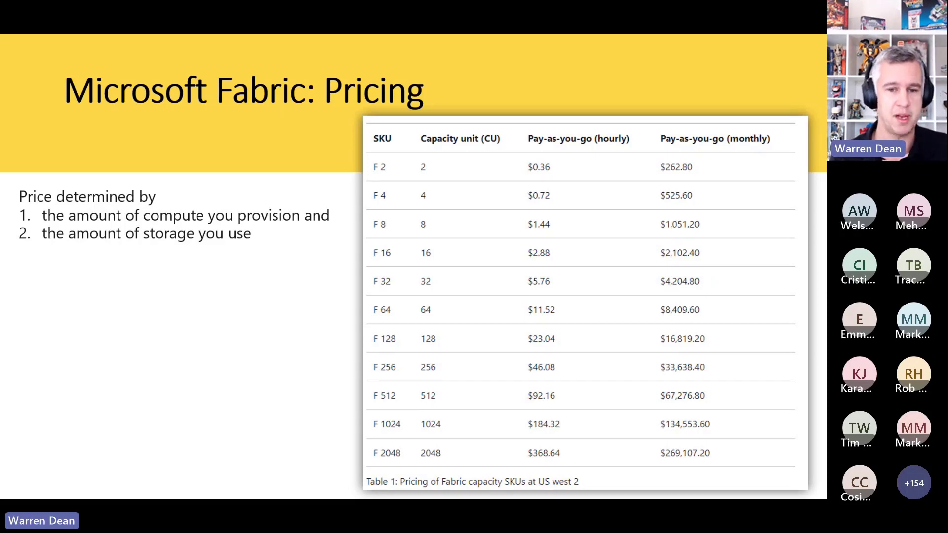
click(108, 190)
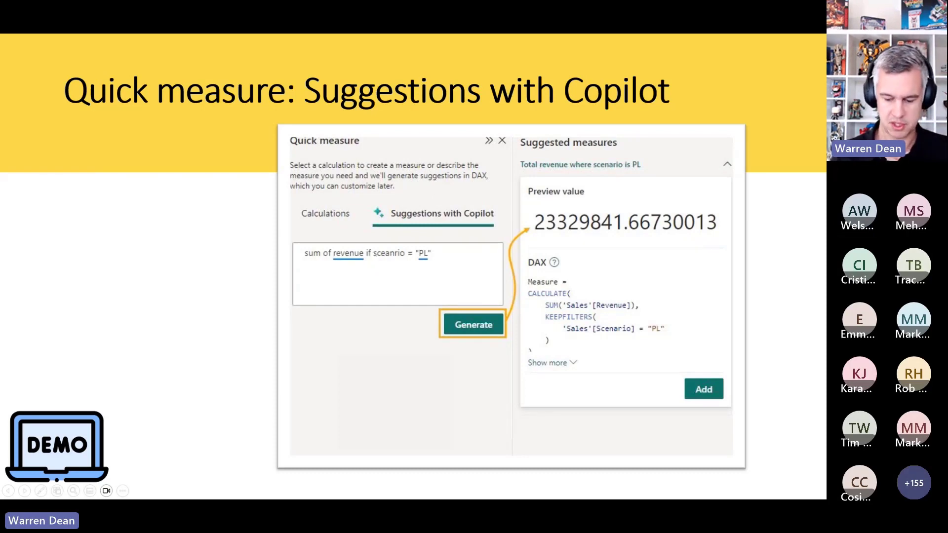
key(alt+Tab)
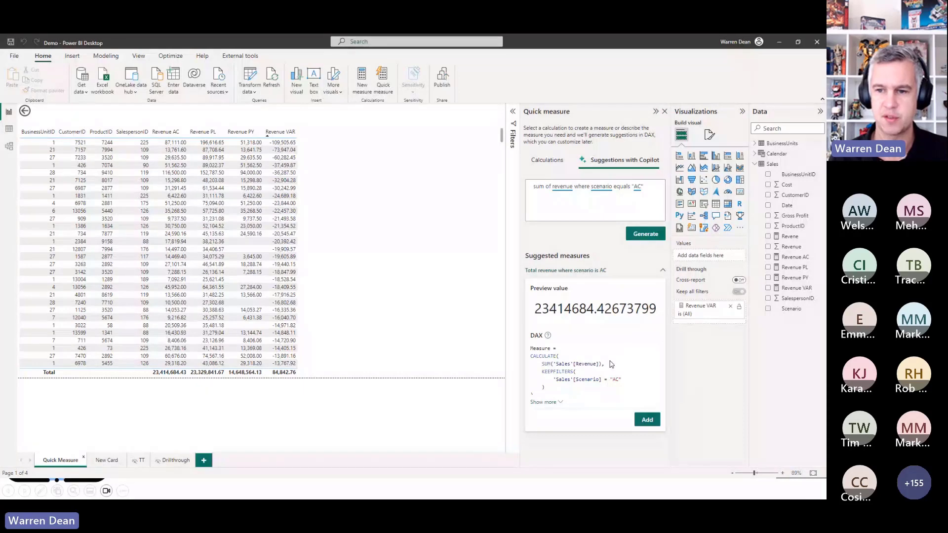
Replace the Copilot prompt with 'sum of revenue where scenario = "AC"' and generate suggestions.
click(646, 187)
drag(646, 187, 517, 188)
key(BackSpace)
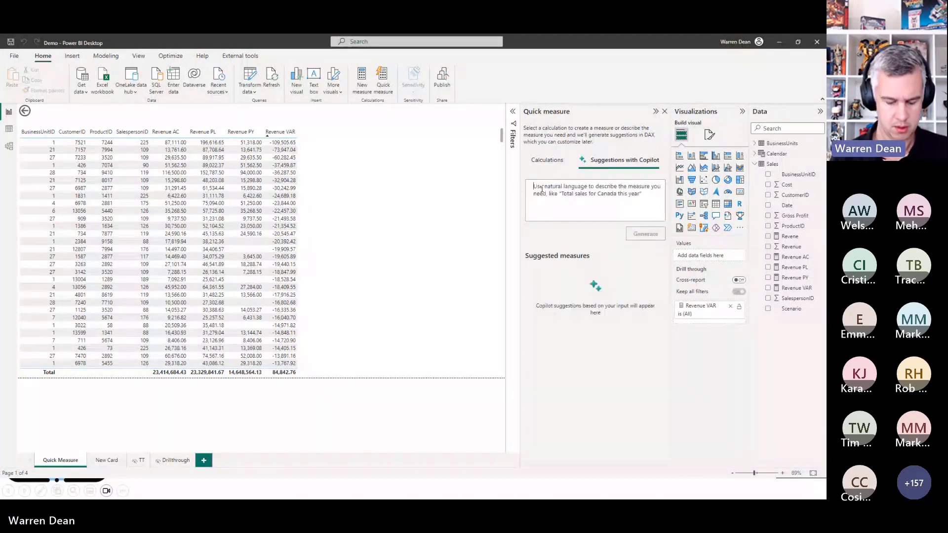
text(sum of reve)
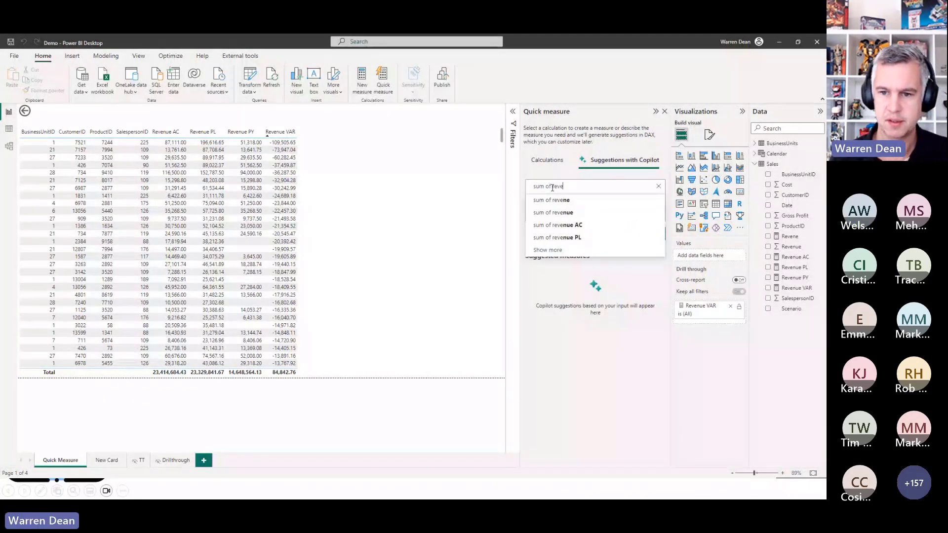
text(nue)
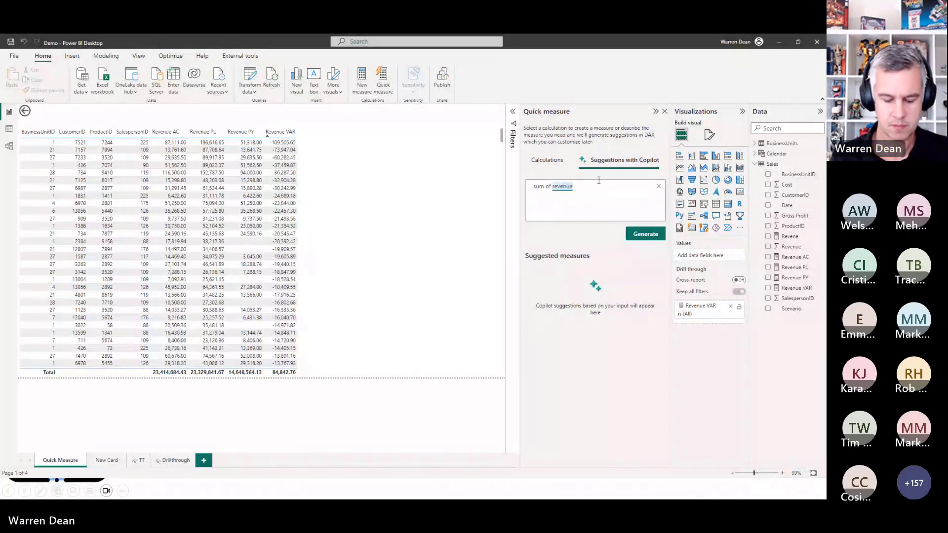
text( where )
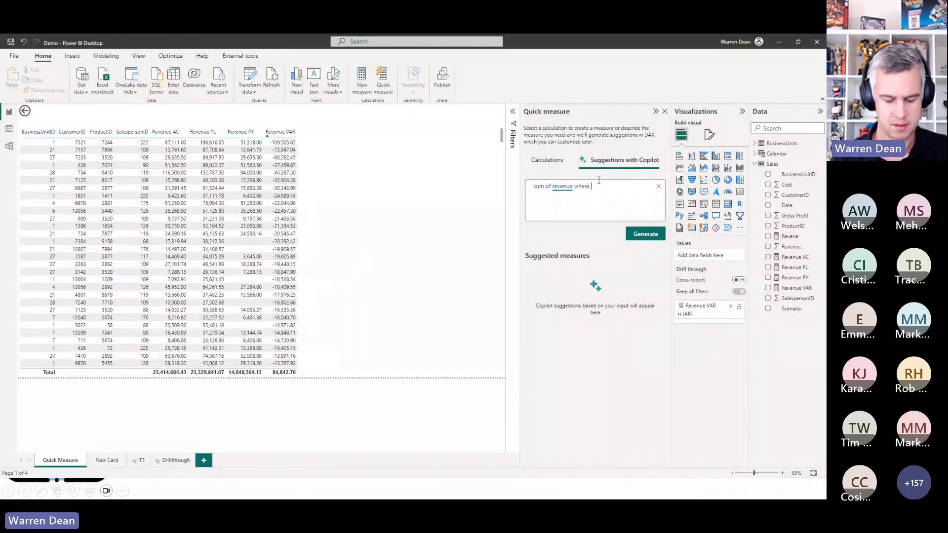
text(s)
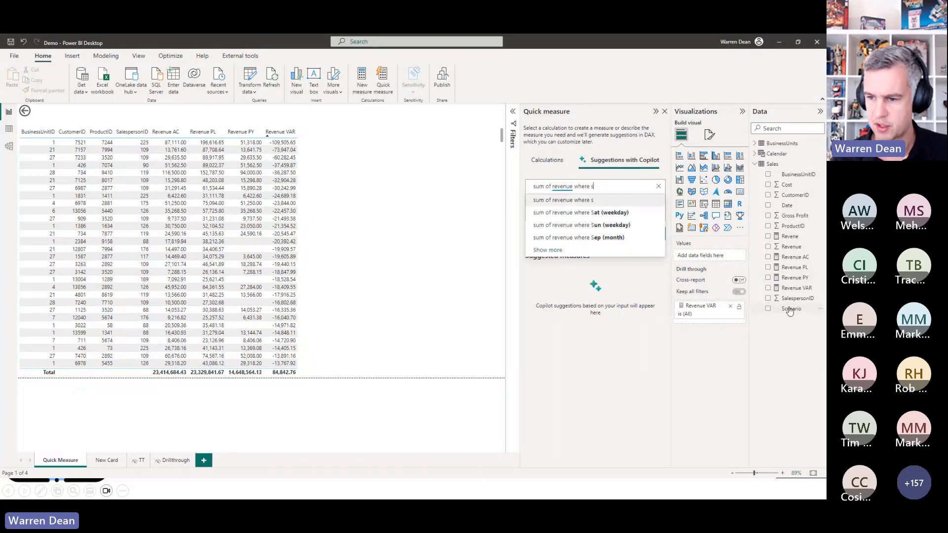
text(ce)
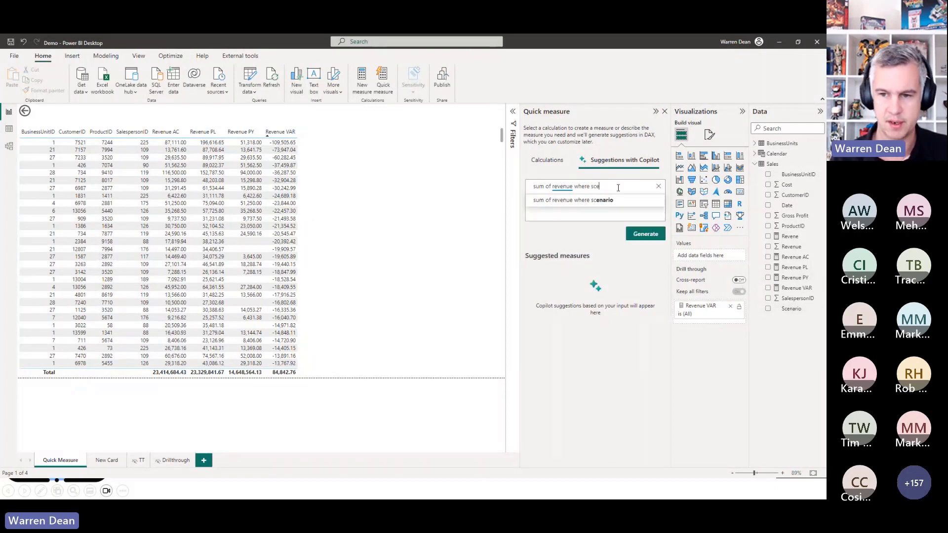
click(607, 200)
text(= )
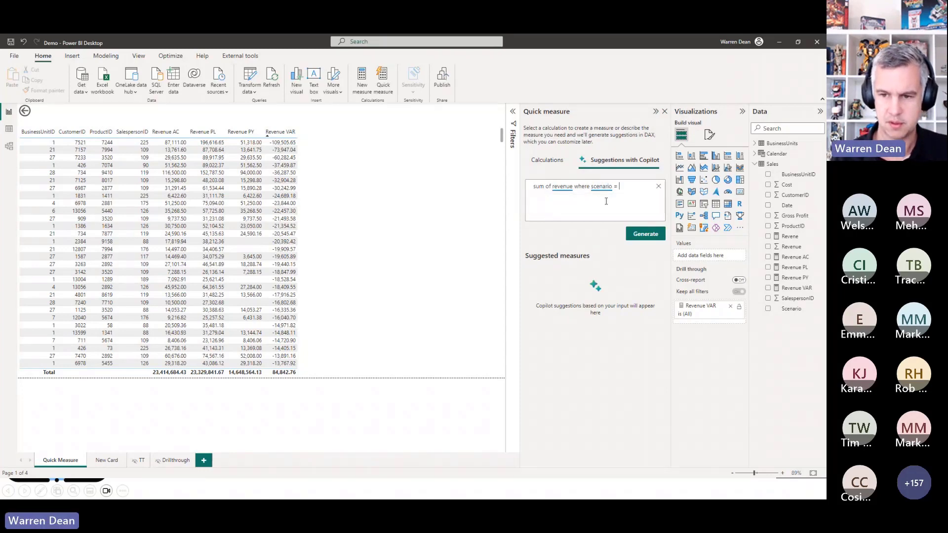
text(')
text(AC)
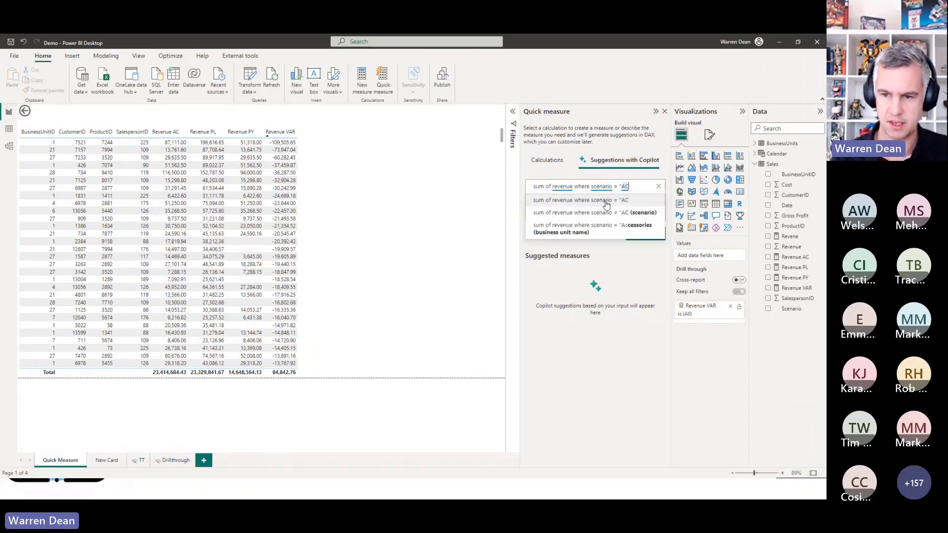
text(")
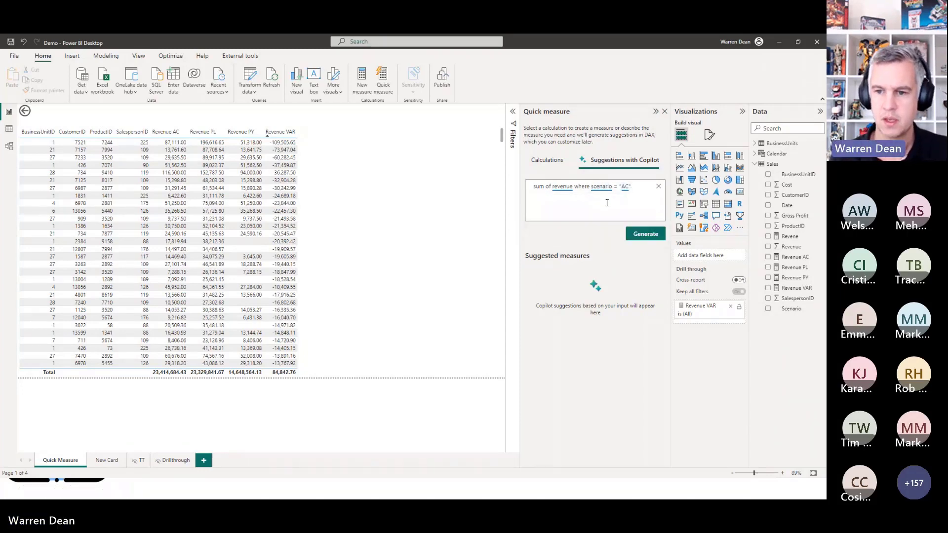
click(640, 237)
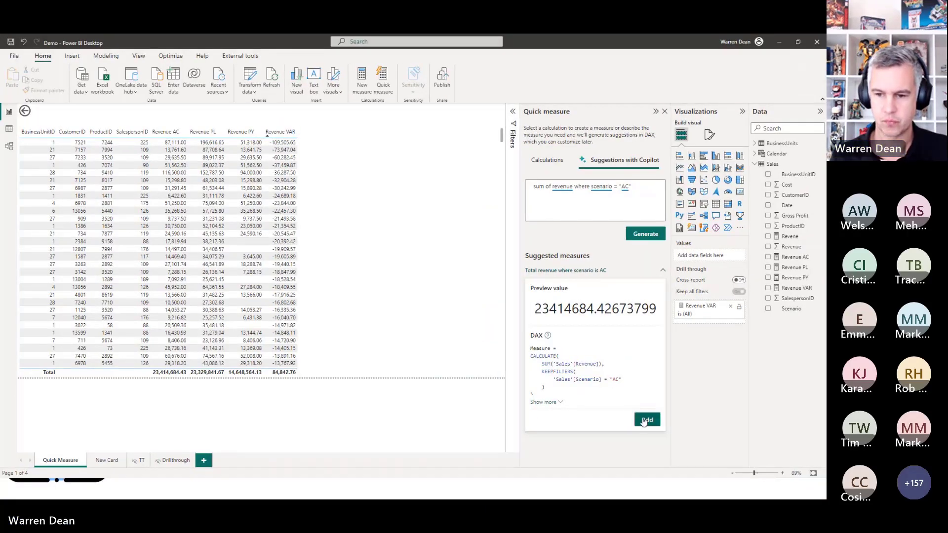
Add the suggested measure, rename it #Measure, and place it as a table column.
click(646, 421)
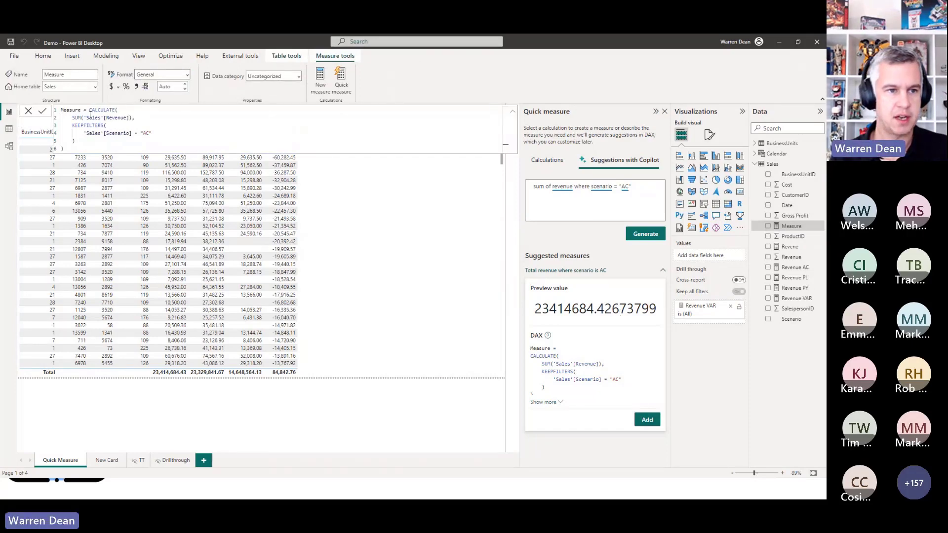
double_click(64, 110)
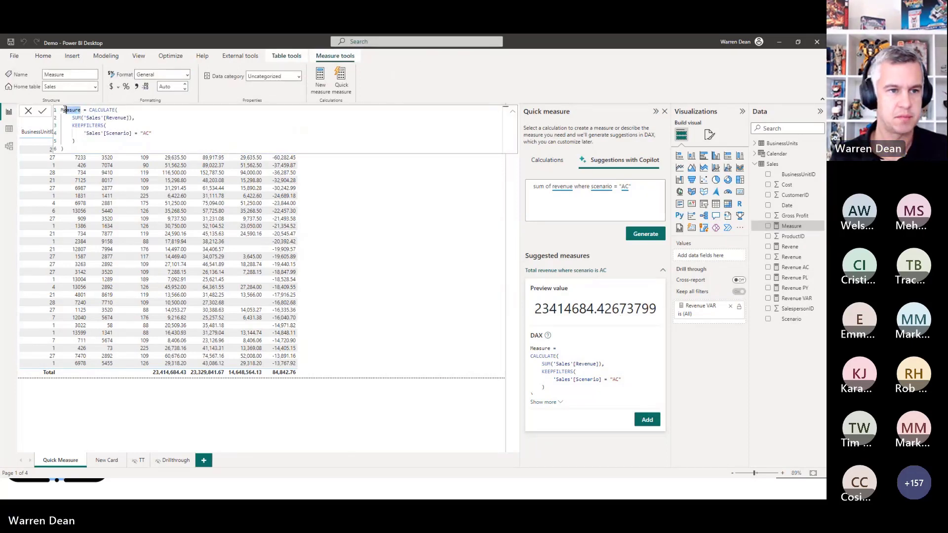
click(65, 108)
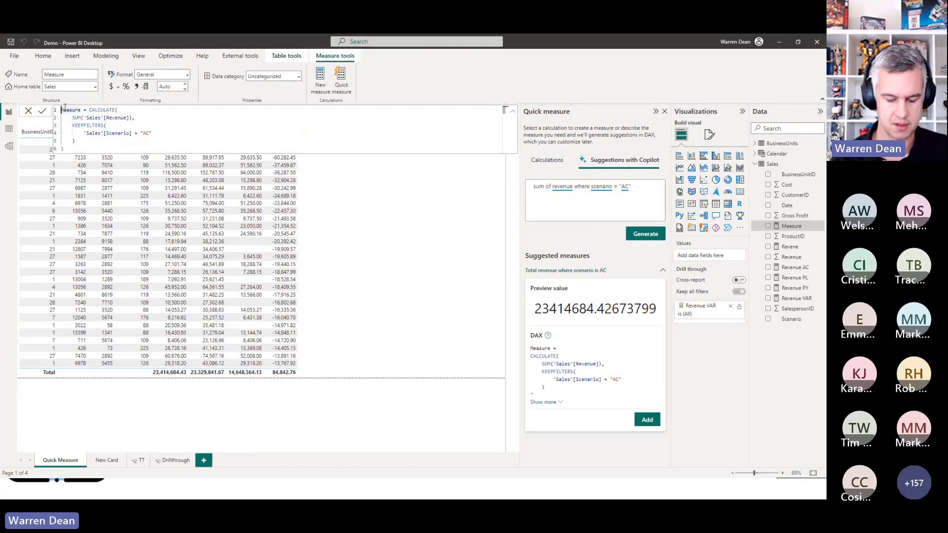
text(/)
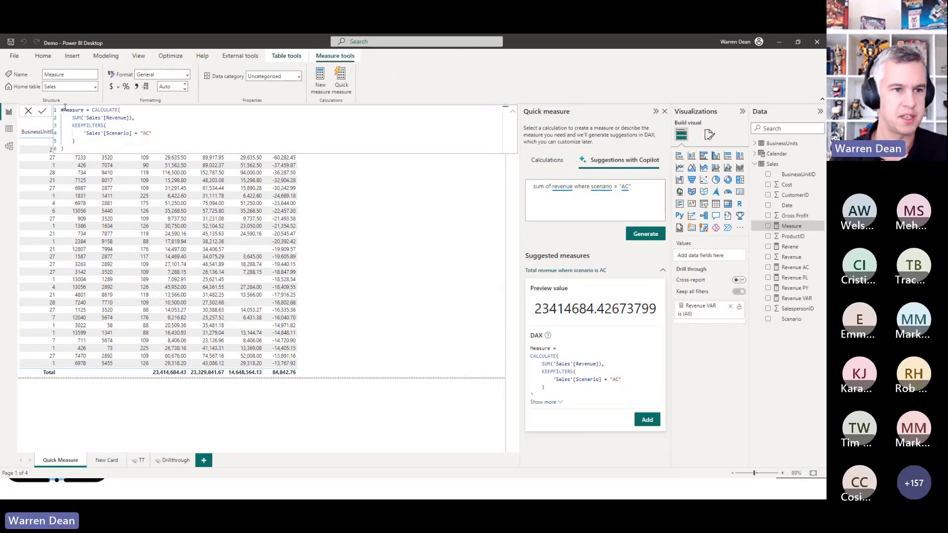
click(42, 111)
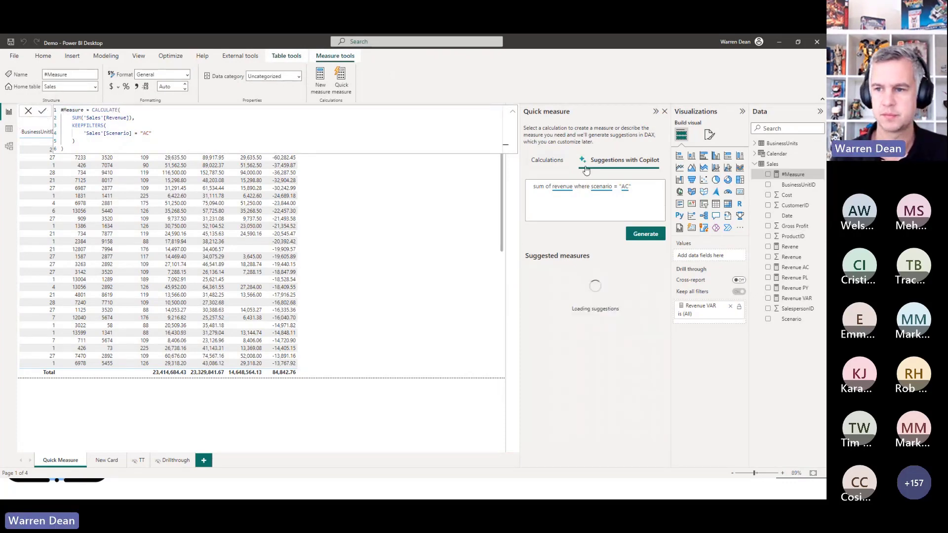
drag(793, 174, 387, 206)
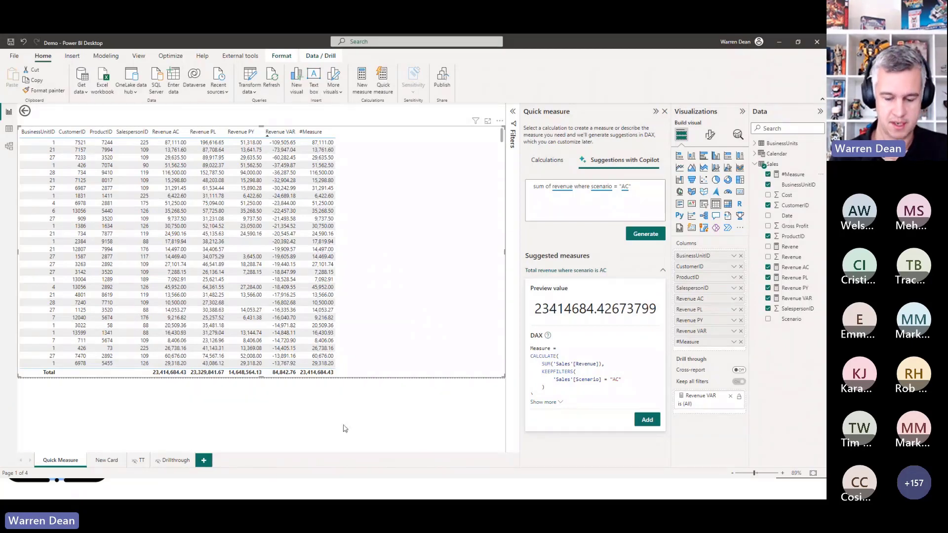
key(alt+Tab)
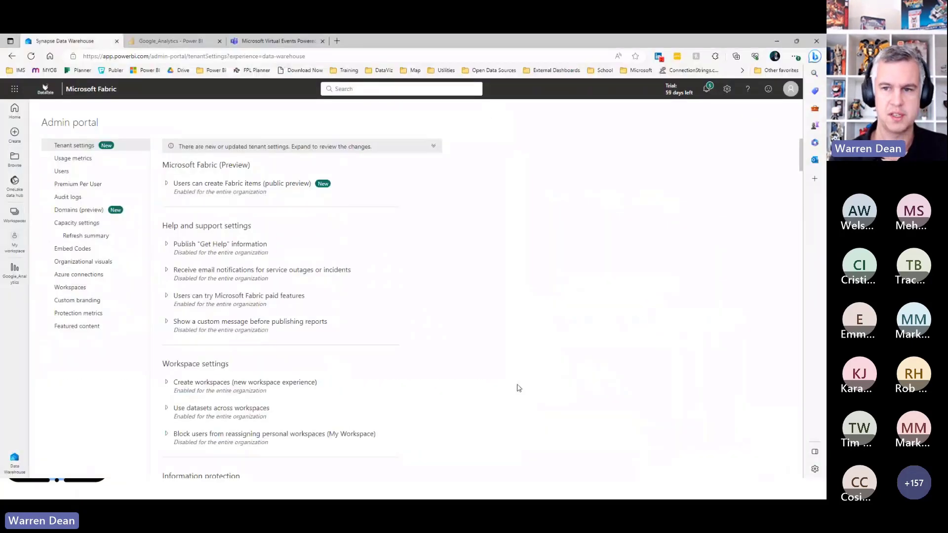
Scroll to the Quick measure suggestions tenant settings and mark both settings.
scroll(328, 252, down, 20)
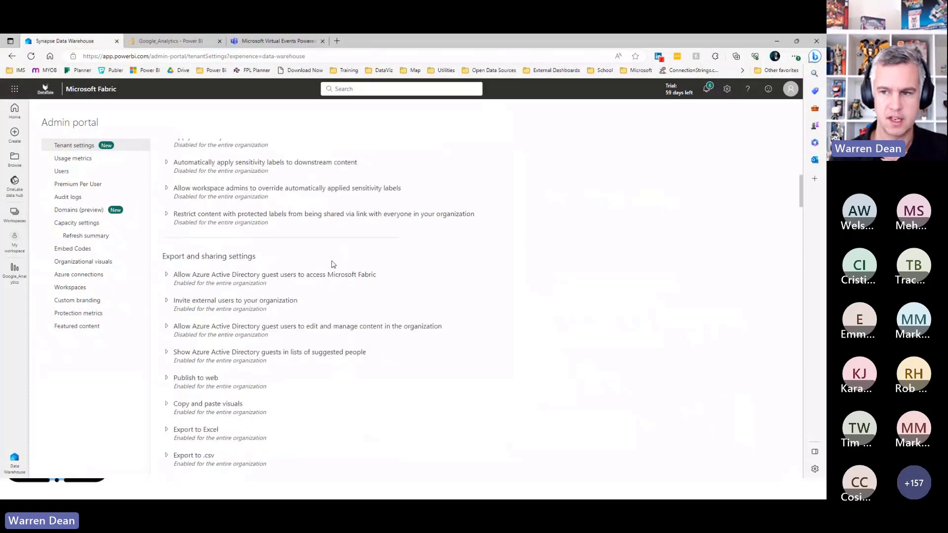
scroll(330, 270, down, 15)
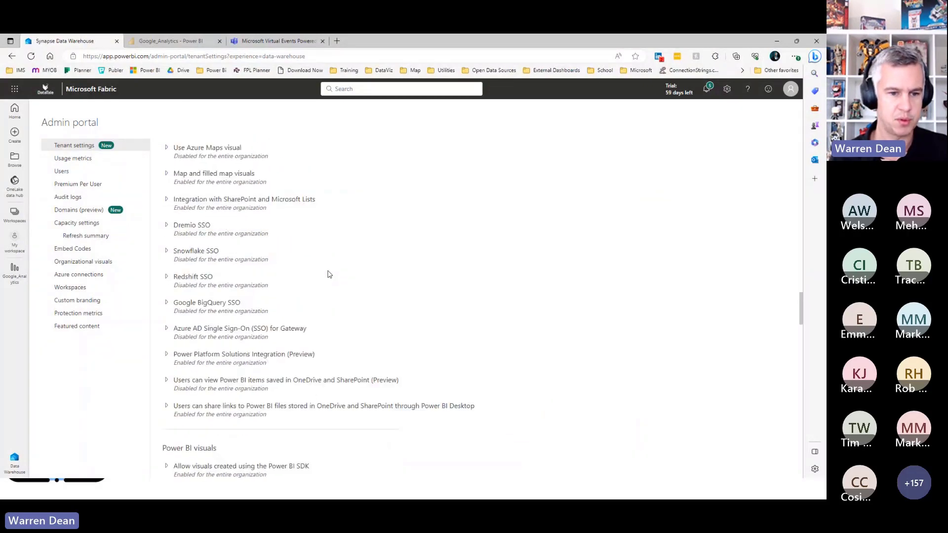
scroll(328, 276, down, 2)
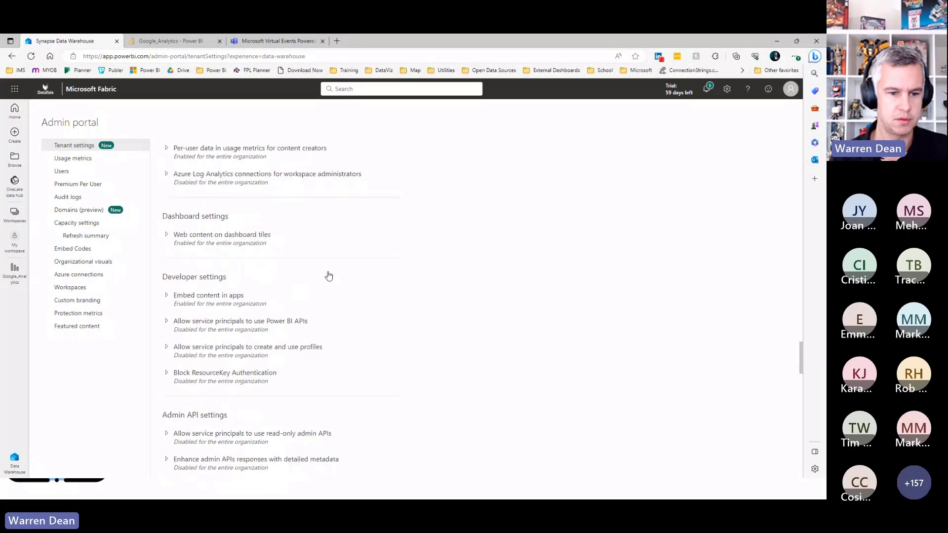
scroll(329, 276, down, 15)
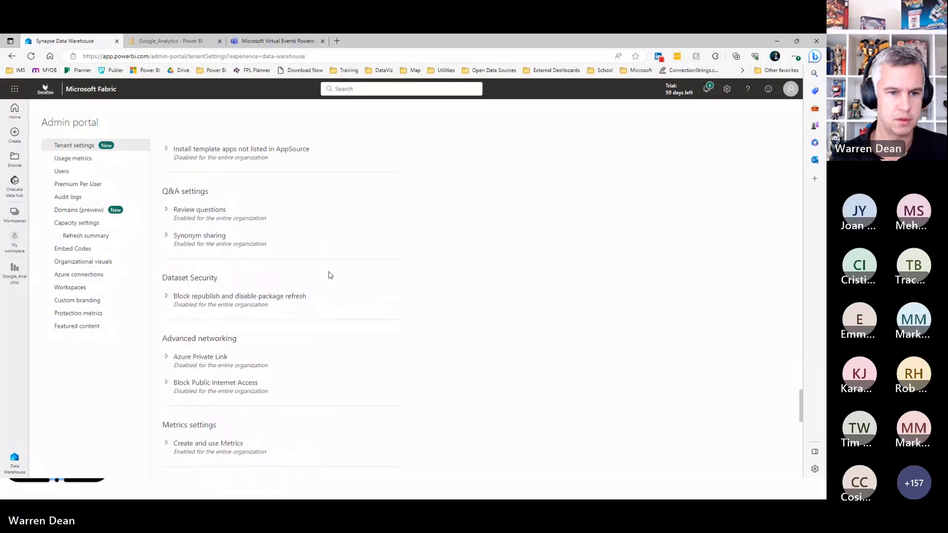
scroll(330, 274, down, 5)
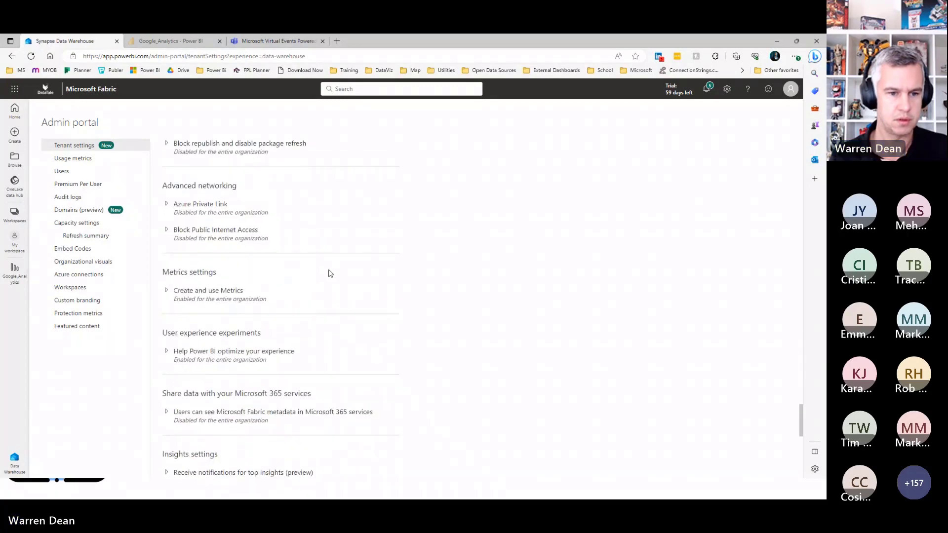
scroll(330, 273, down, 6)
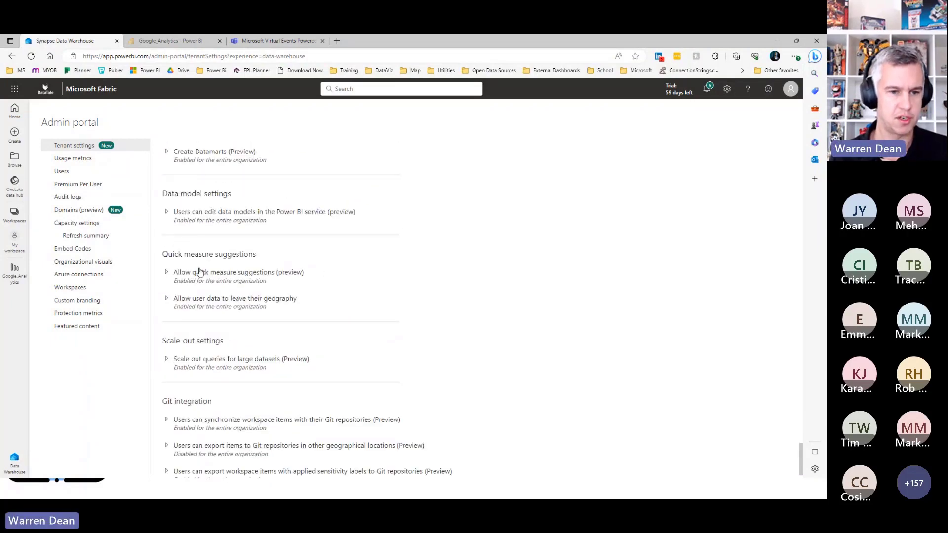
mouse_move(115, 219)
mouse_down()
mouse_move(118, 251)
mouse_move(134, 254)
mouse_move(112, 287)
mouse_move(115, 345)
mouse_move(148, 362)
mouse_up()
drag(423, 279, 447, 279)
drag(413, 329, 446, 327)
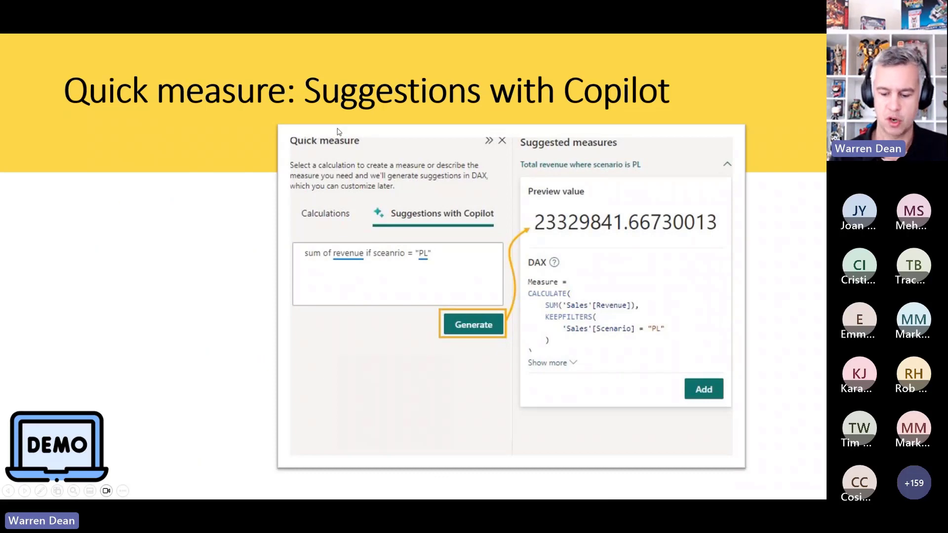
Advance to the New card visual slide, then return to Power BI Desktop.
key(Right)
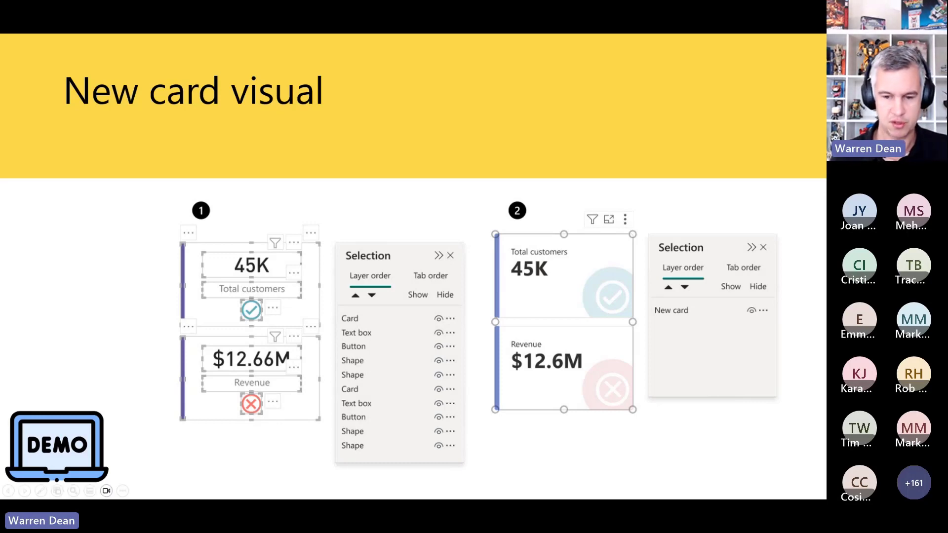
key(alt+Tab)
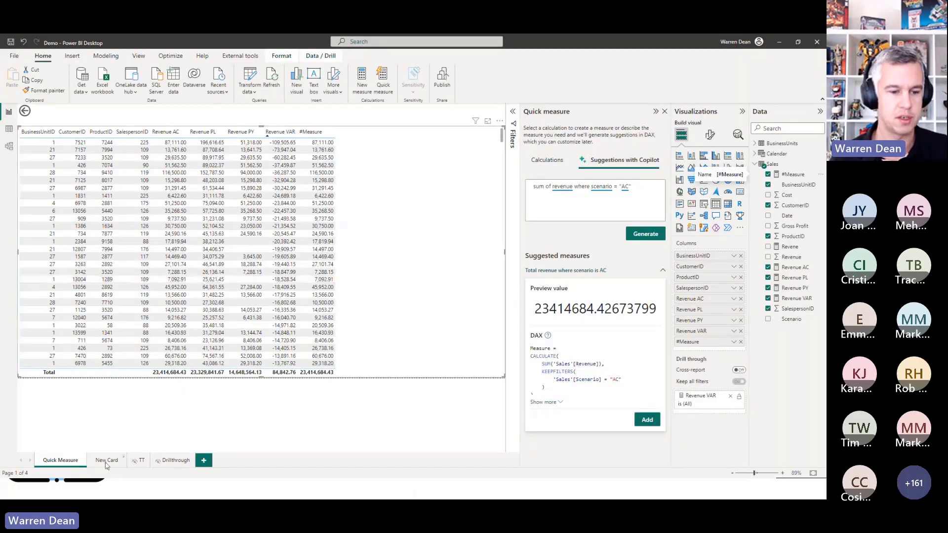
Show the Preview features options, underlining New card visual and the Power BI Project (.pbip) option.
click(14, 55)
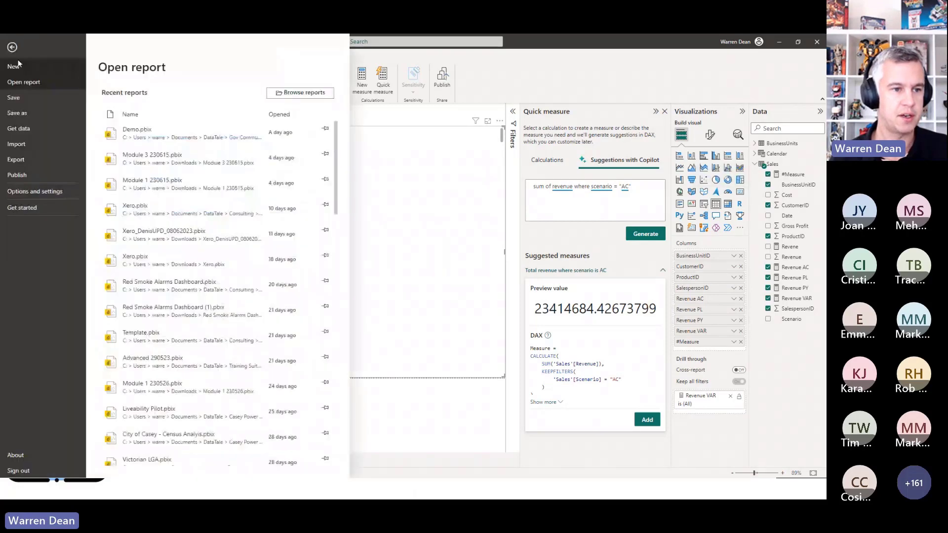
click(41, 192)
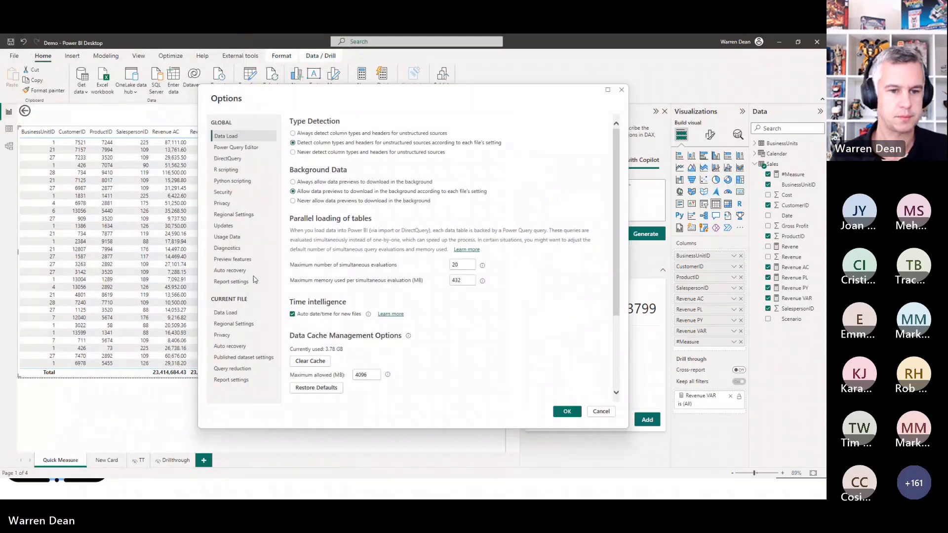
click(232, 259)
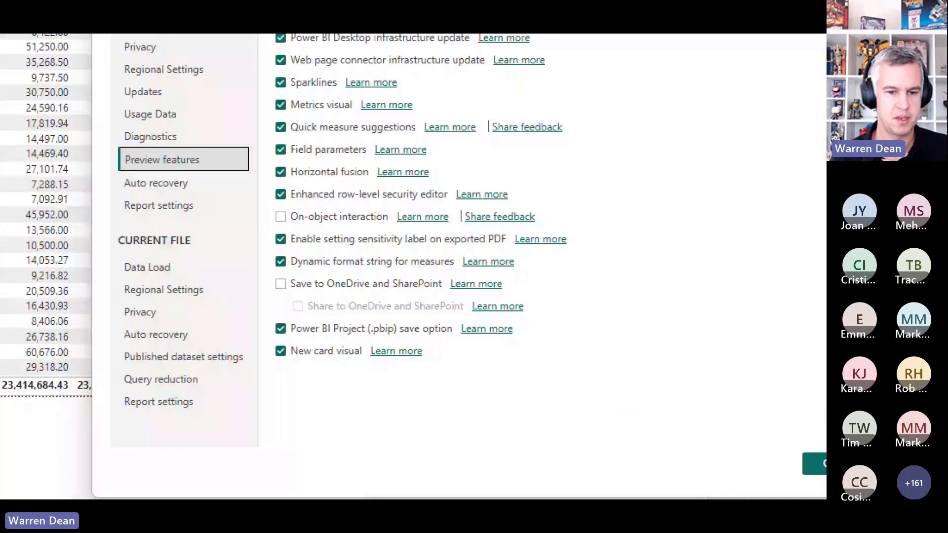
drag(278, 367, 430, 373)
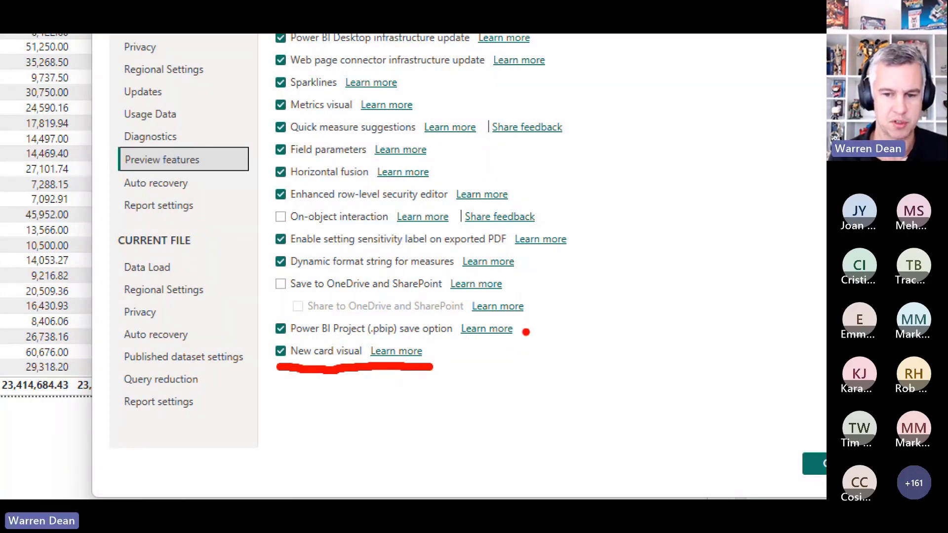
drag(523, 330, 567, 329)
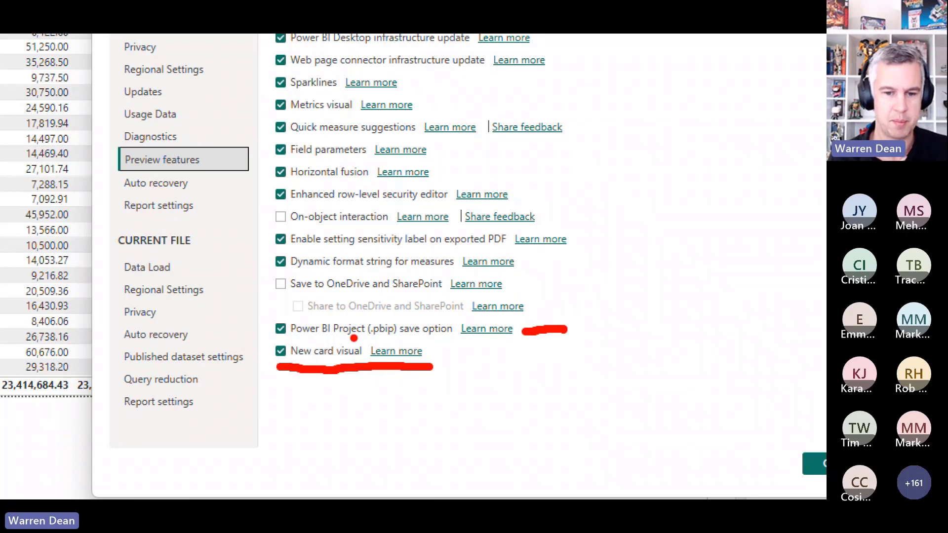
drag(329, 340, 453, 343)
key(Escape)
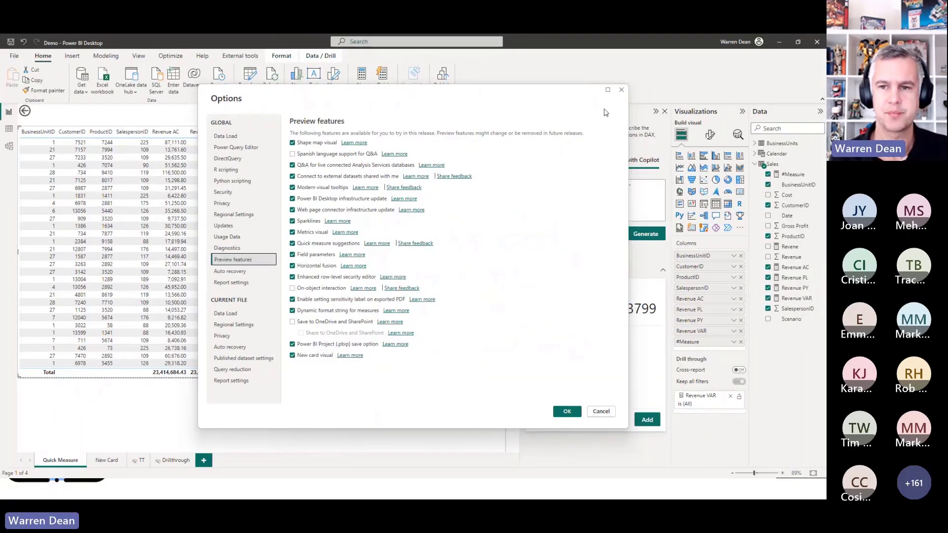
key(alt+Tab)
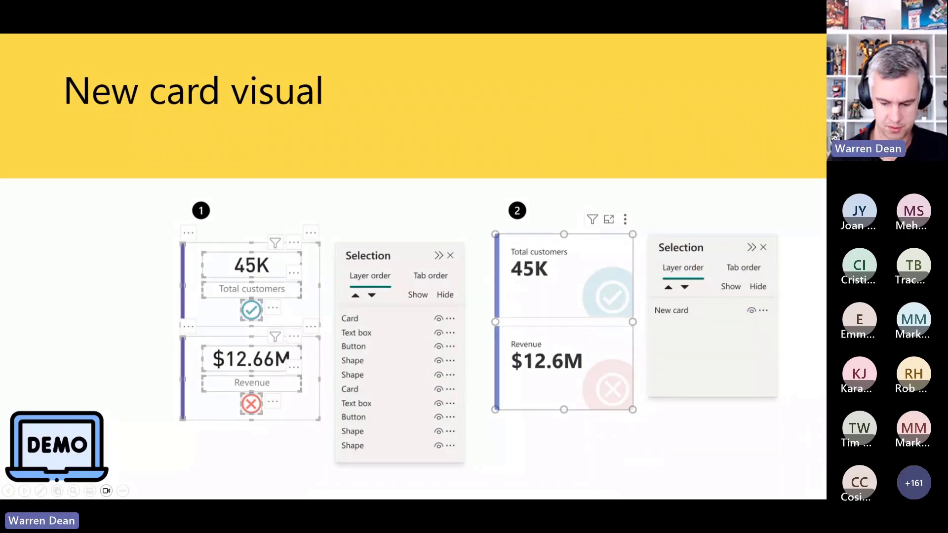
On the New Card page, select the revenue card and mark its Revenue AC, PL, PY, VAR fields.
key(alt+Tab)
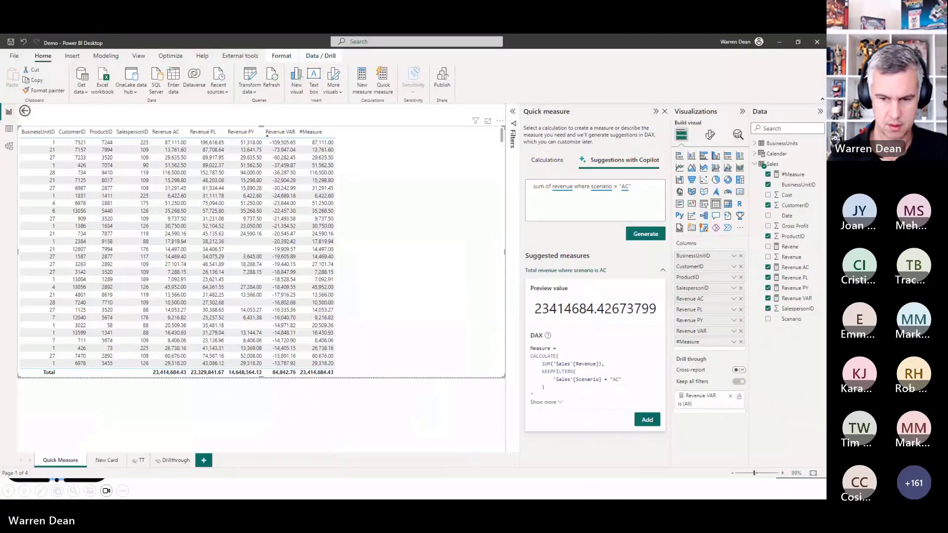
click(109, 461)
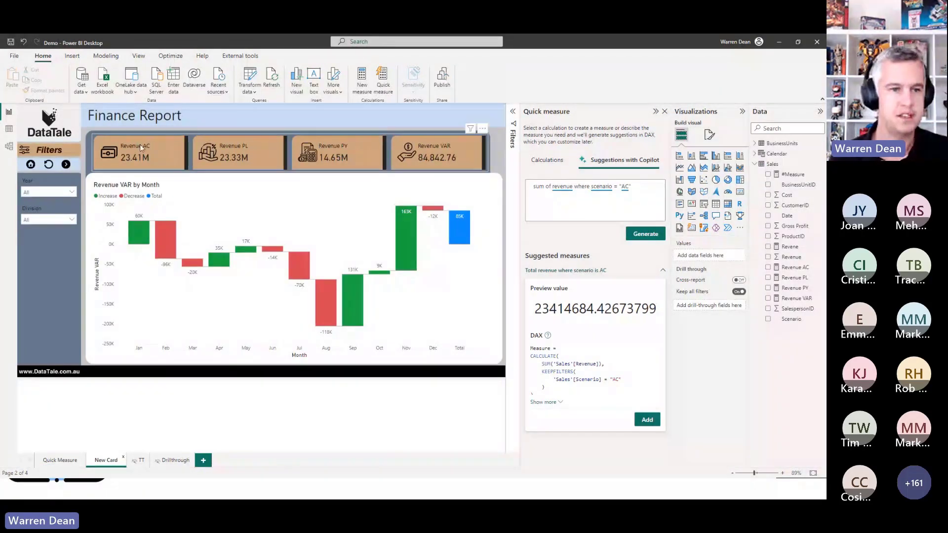
mouse_move(139, 144)
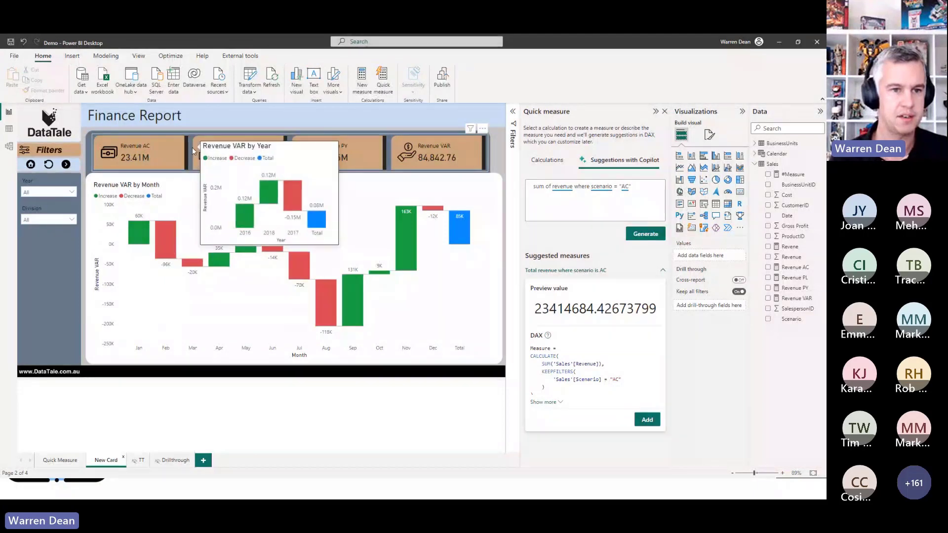
click(188, 147)
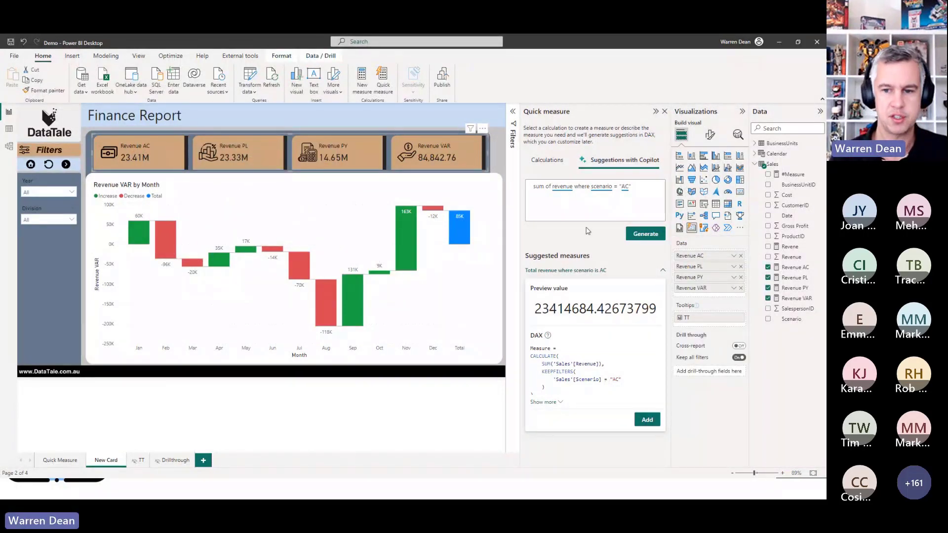
click(664, 111)
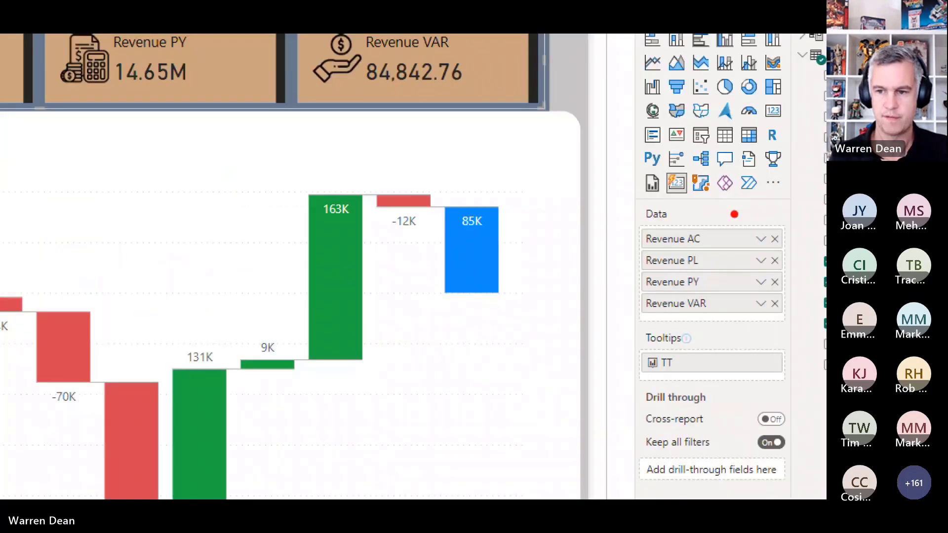
mouse_move(718, 242)
mouse_down()
mouse_move(708, 297)
mouse_move(737, 253)
mouse_up()
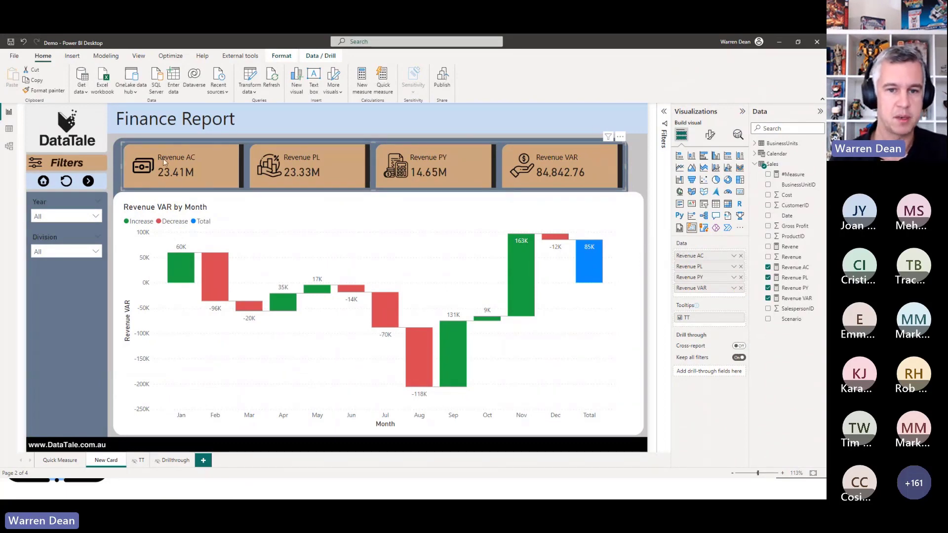
Expand the revenue card's Callout value settings in Format visual.
click(711, 138)
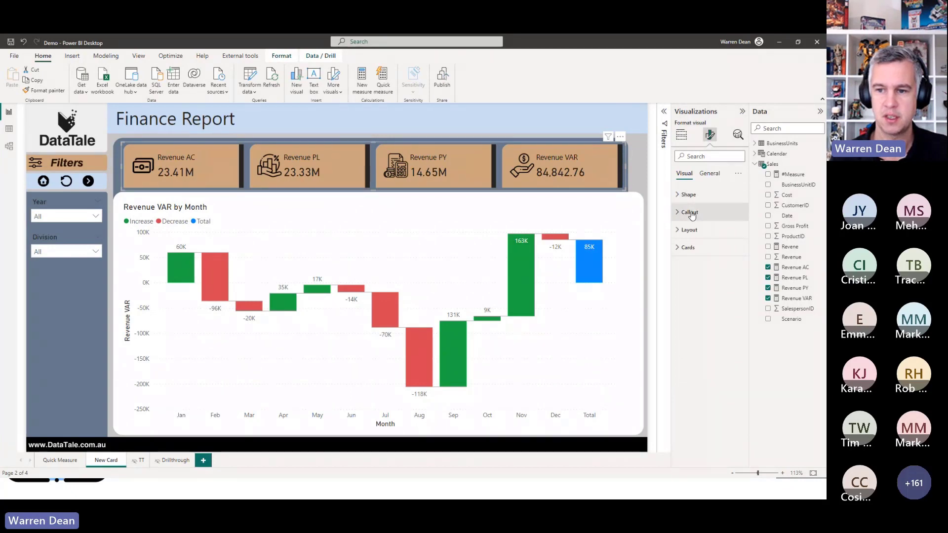
click(690, 212)
scroll(706, 272, down, 4)
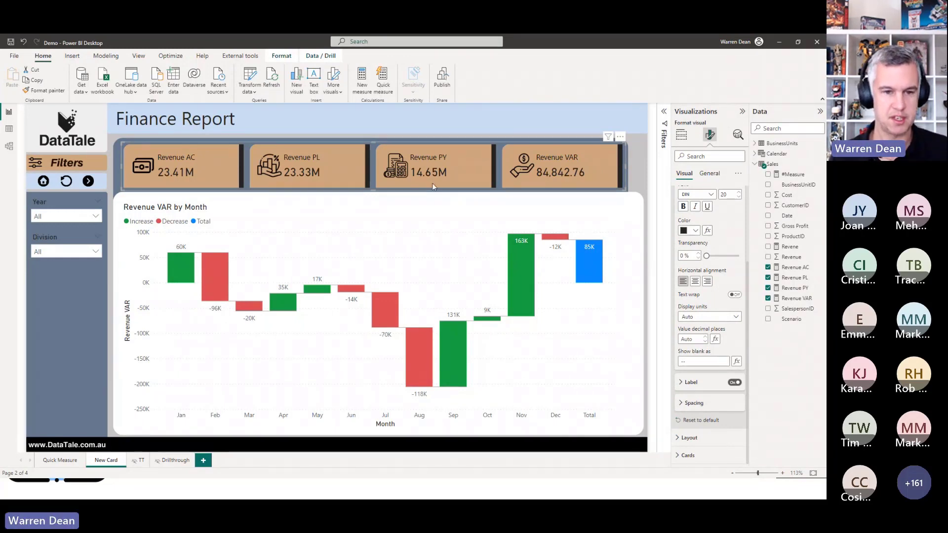
Point out the value font, colour, display units (Auto) and decimal places (Auto).
mouse_move(432, 187)
key(ctrl+1)
drag(431, 182, 446, 180)
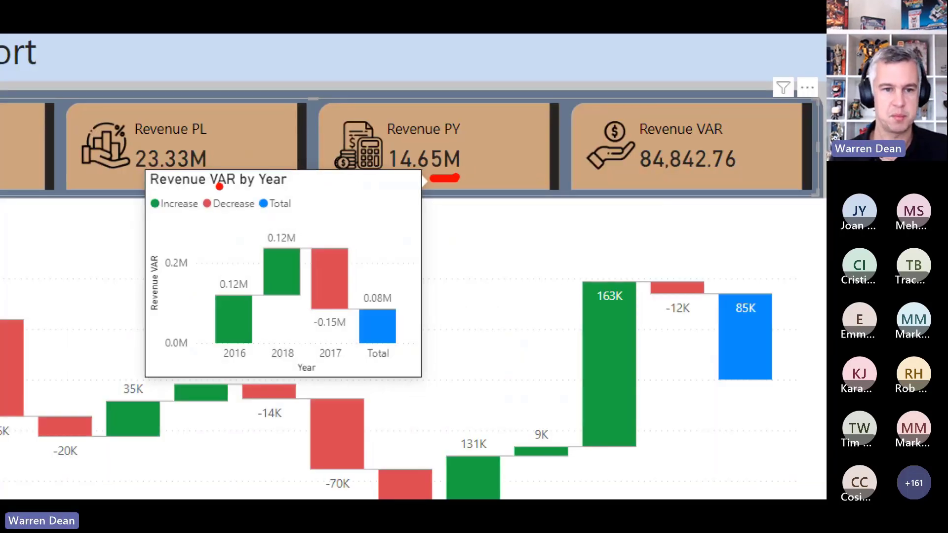
drag(157, 175, 210, 174)
drag(637, 131, 720, 129)
drag(642, 147, 698, 142)
drag(741, 129, 770, 165)
key(Escape)
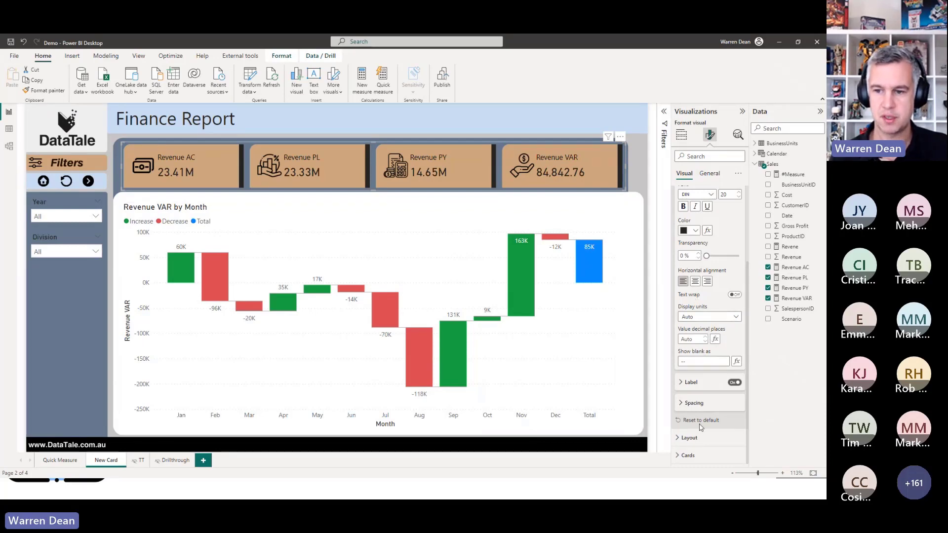
Collapse Callout and expand the Cards Image settings, showing images turned on.
scroll(696, 226, up, 5)
click(689, 212)
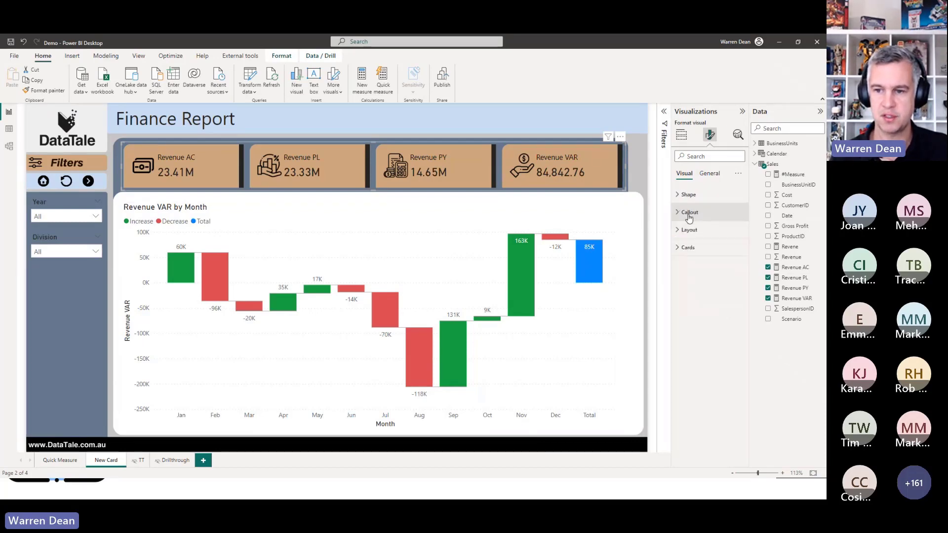
click(690, 247)
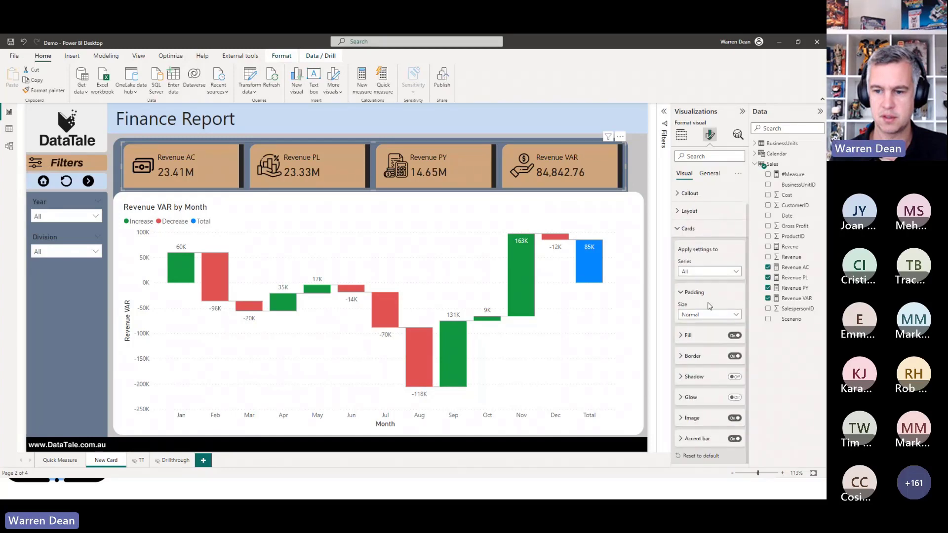
click(698, 418)
scroll(713, 385, down, 3)
scroll(713, 386, down, 3)
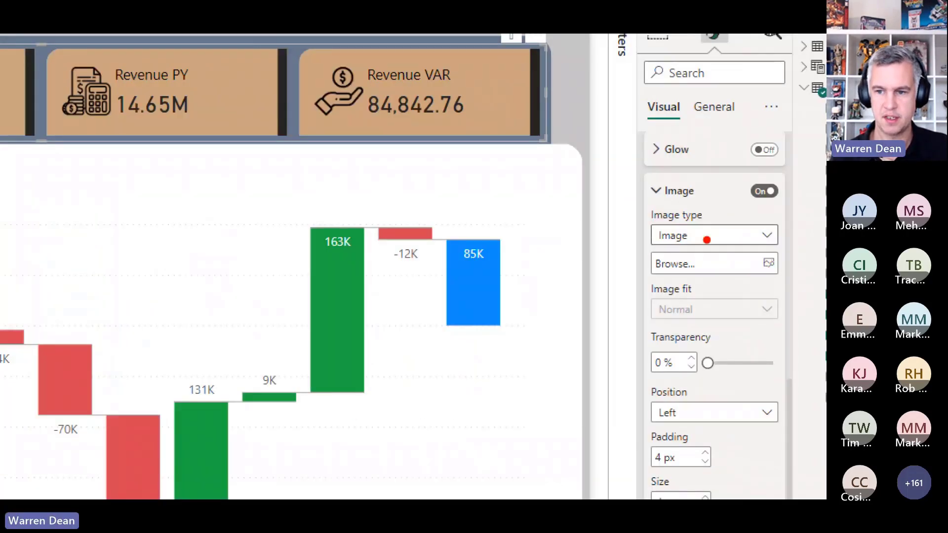
mouse_move(685, 228)
mouse_down()
mouse_move(665, 243)
mouse_move(698, 248)
mouse_up()
mouse_move(312, 66)
mouse_down()
mouse_move(295, 89)
mouse_move(366, 72)
mouse_move(371, 58)
mouse_move(405, 56)
mouse_up()
drag(203, 49, 203, 69)
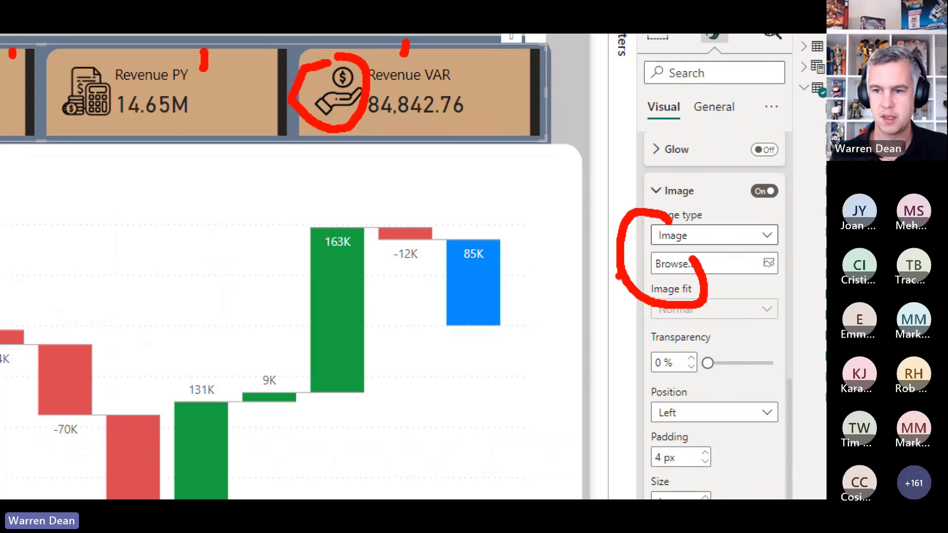
Show the Apply settings to Series choices: All or each revenue series.
scroll(698, 272, up, 5)
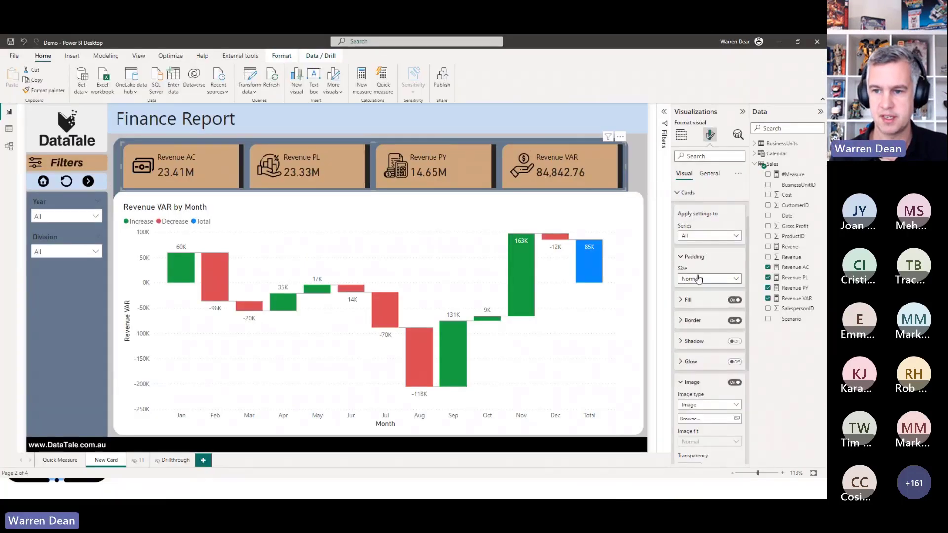
scroll(698, 279, up, 2)
click(700, 291)
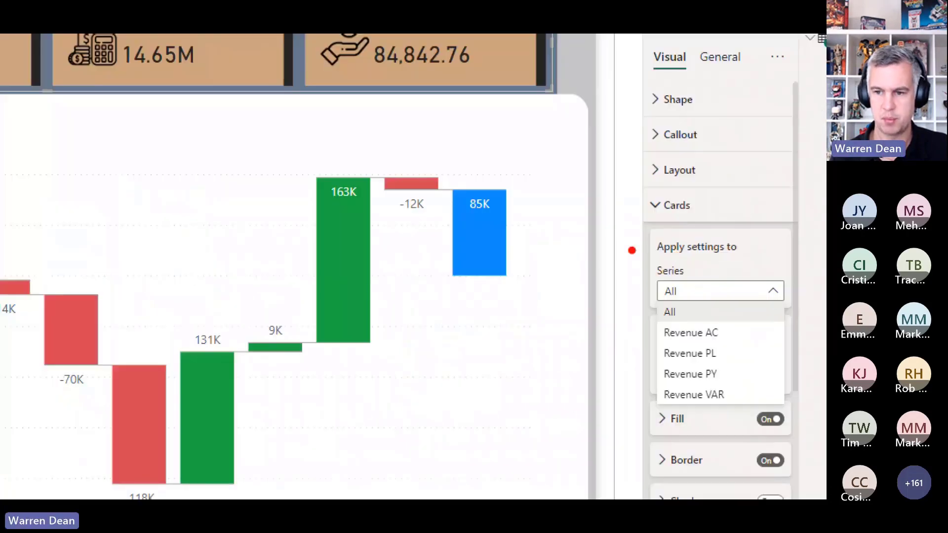
drag(661, 270, 674, 270)
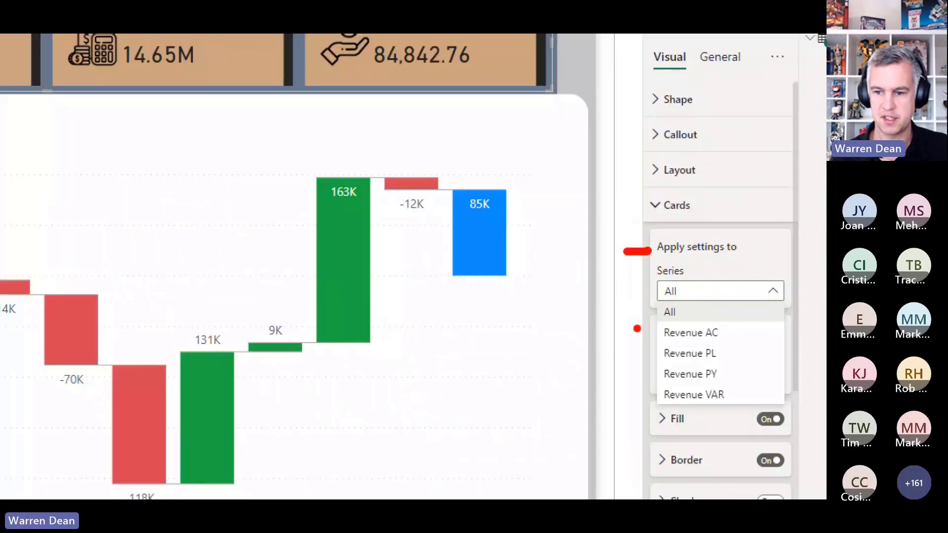
mouse_move(625, 329)
mouse_down()
mouse_move(653, 327)
mouse_move(658, 364)
mouse_up()
click(641, 391)
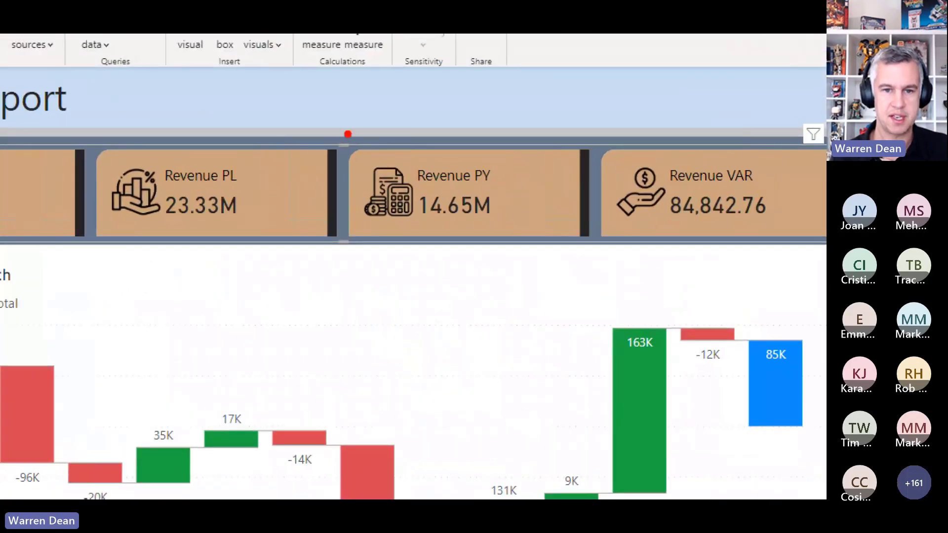
Return to Build visual, showing fields Revenue AC, PL, PY, VAR and TT tooltip.
drag(344, 133, 410, 130)
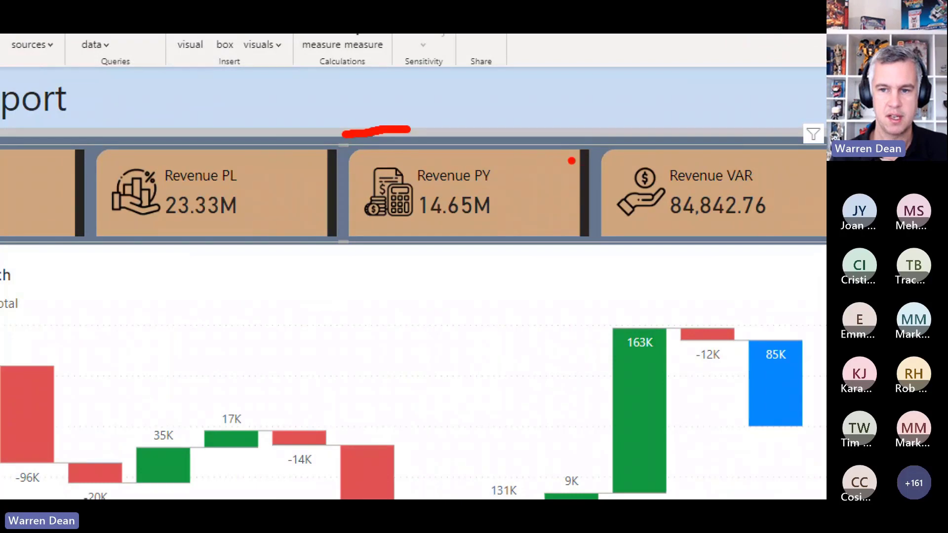
mouse_move(573, 144)
mouse_down()
mouse_move(568, 241)
mouse_move(589, 251)
mouse_move(599, 244)
mouse_move(596, 158)
mouse_move(592, 137)
mouse_move(570, 139)
mouse_up()
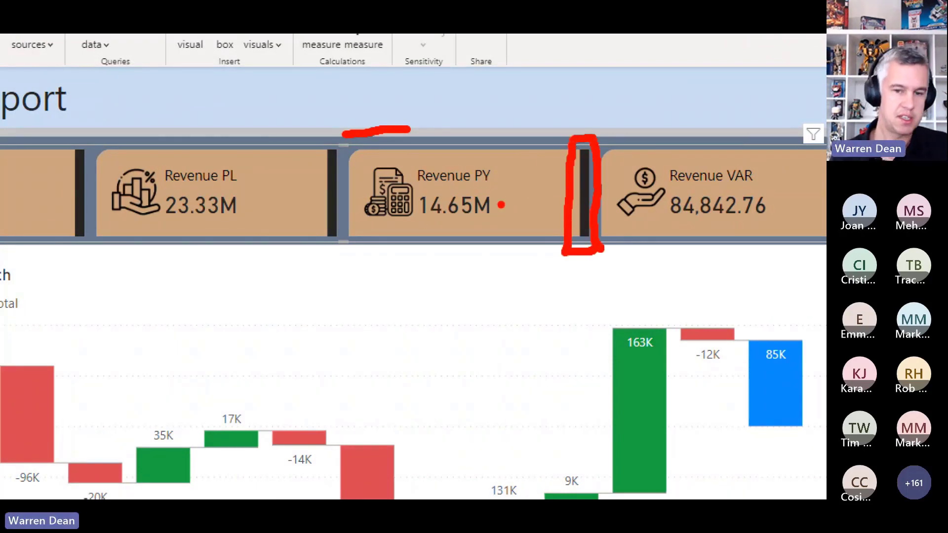
mouse_move(366, 265)
mouse_down()
mouse_move(384, 222)
mouse_move(388, 242)
mouse_move(473, 217)
mouse_up()
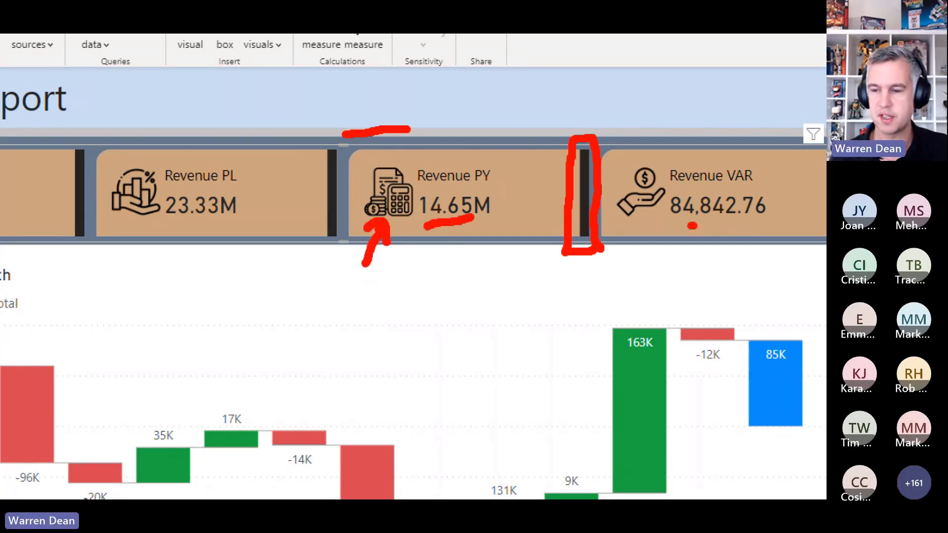
drag(692, 226, 764, 223)
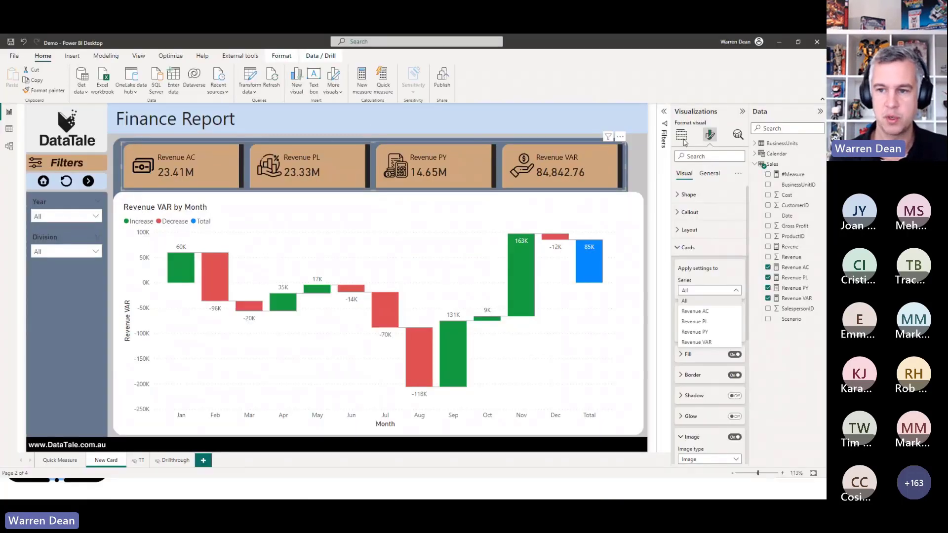
click(682, 135)
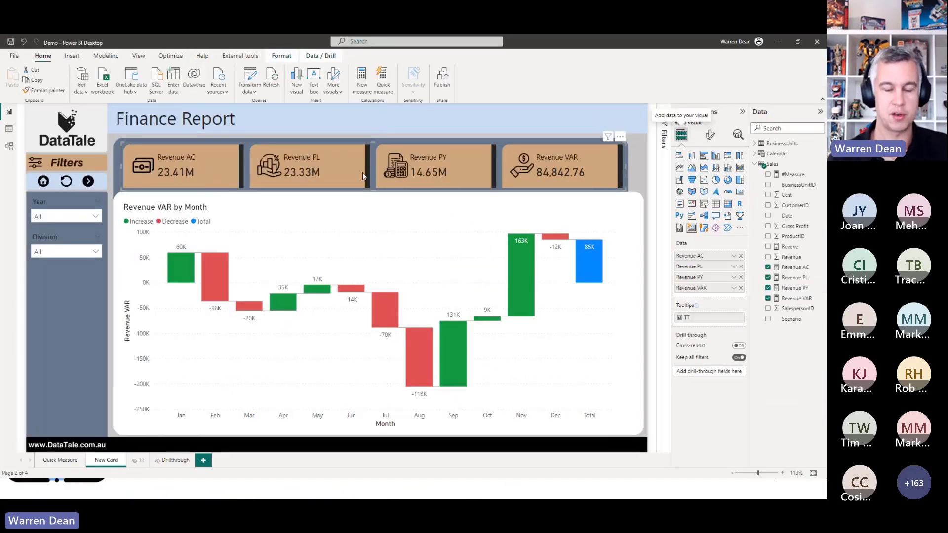
Preview the card's Revenue VAR by Year tooltip, then return to the 'New card visual' slide.
mouse_move(362, 173)
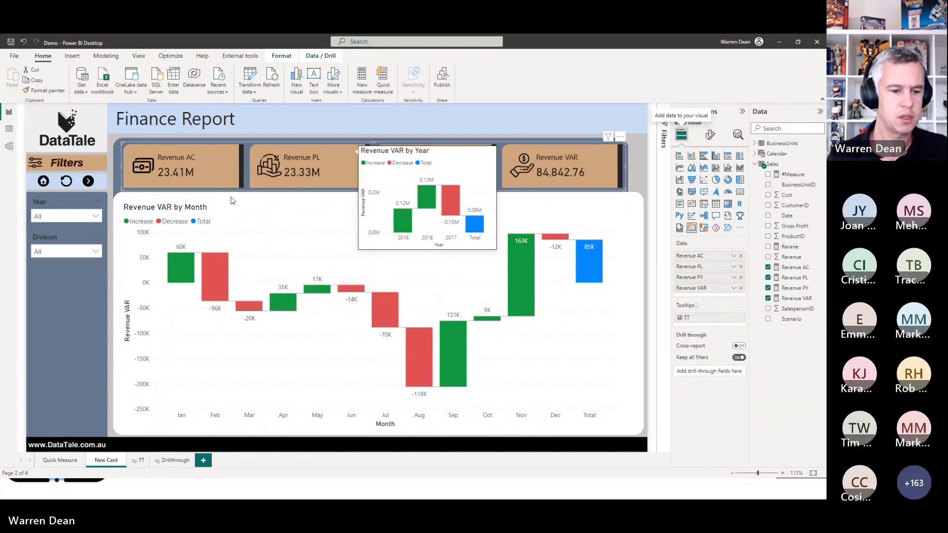
key(alt+Tab)
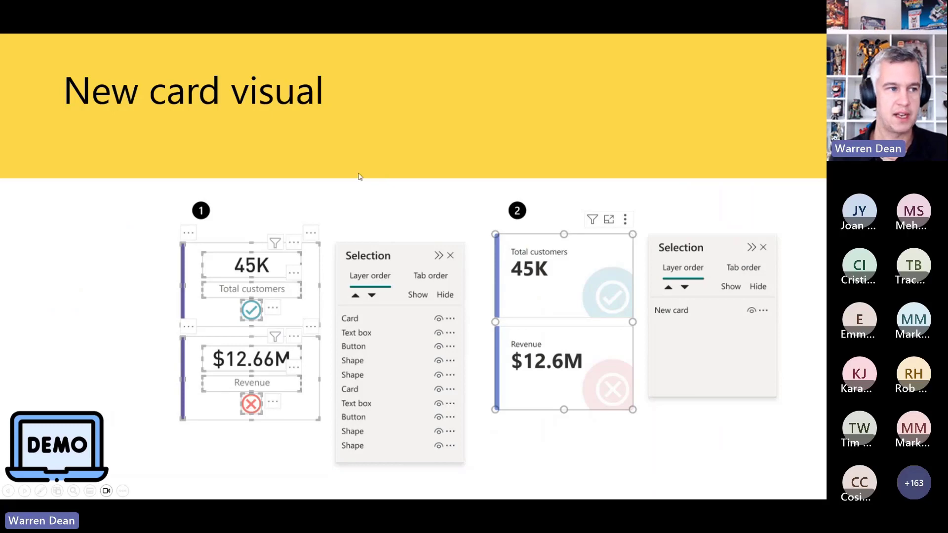
Advance to the data-model editing slide, then switch to the Admin portal tenant settings.
key(Right)
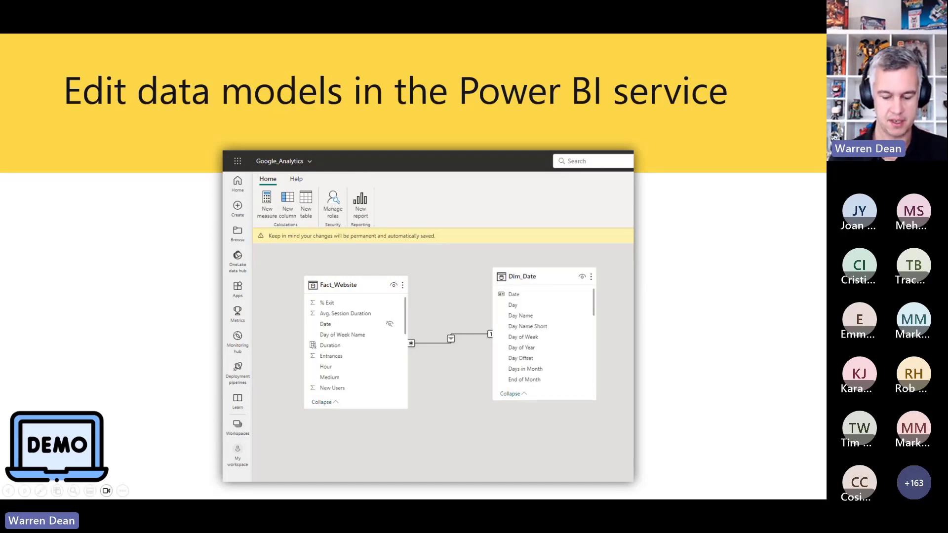
key(alt+Tab)
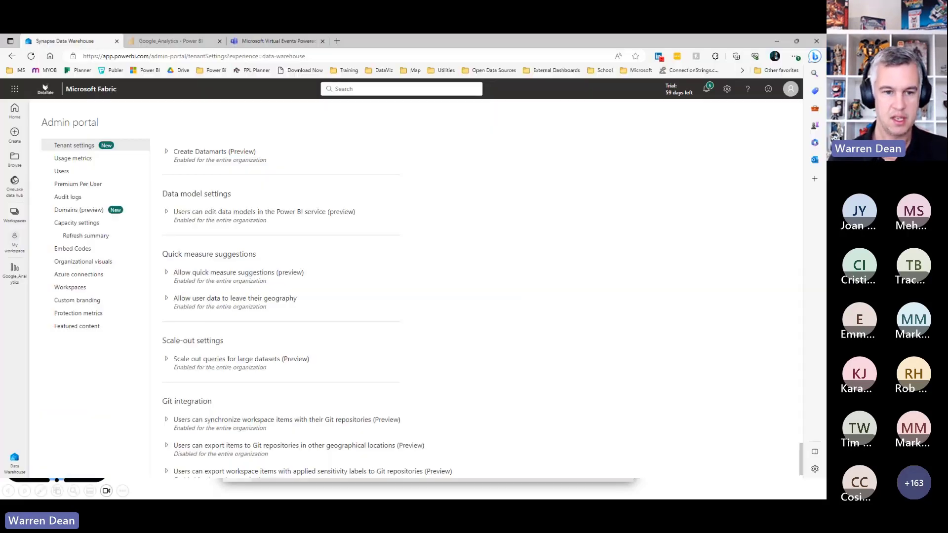
Go to Power BI home, open the Google_Analytics report, and put it in editing mode.
click(187, 43)
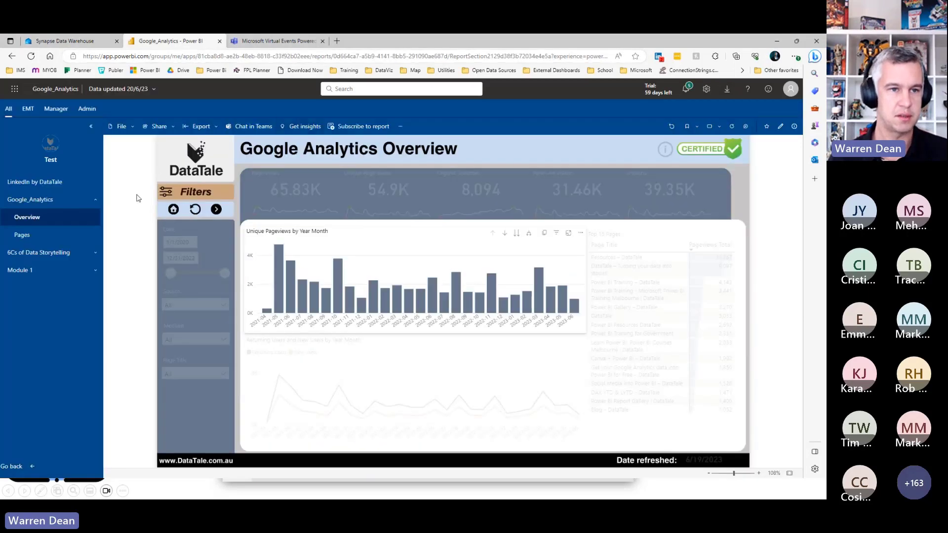
click(101, 43)
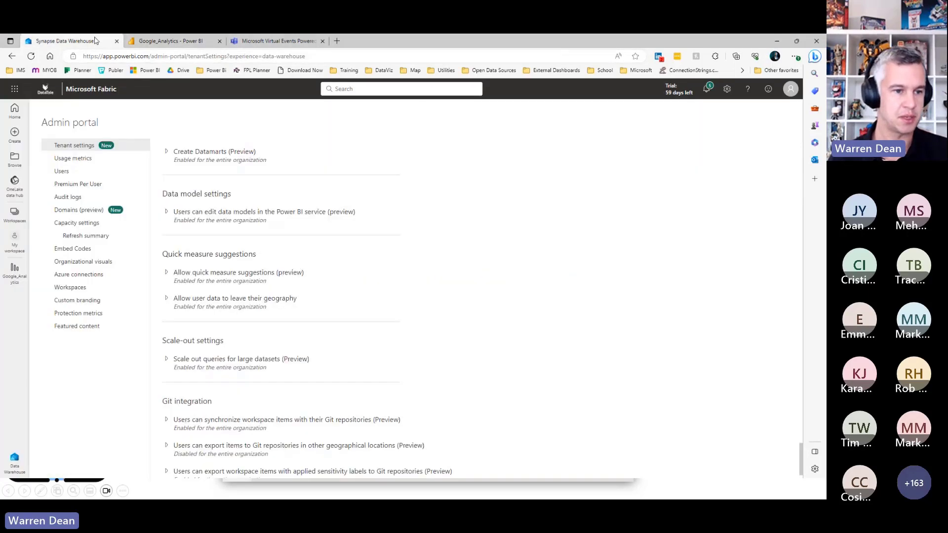
click(22, 461)
click(55, 388)
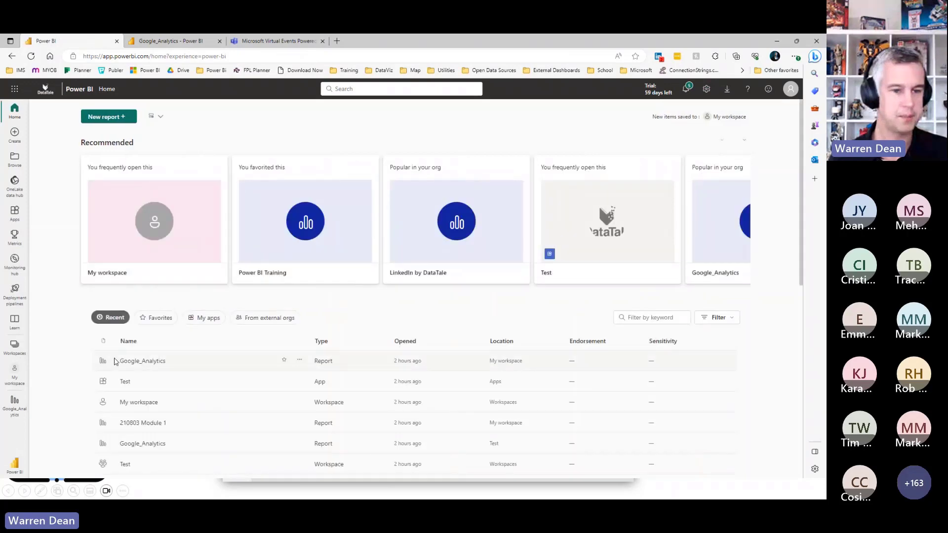
click(126, 362)
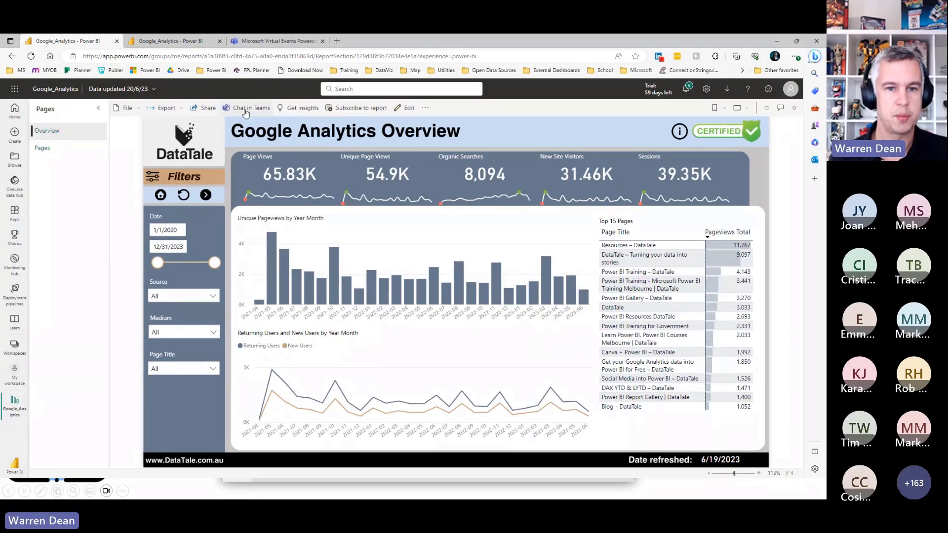
click(406, 108)
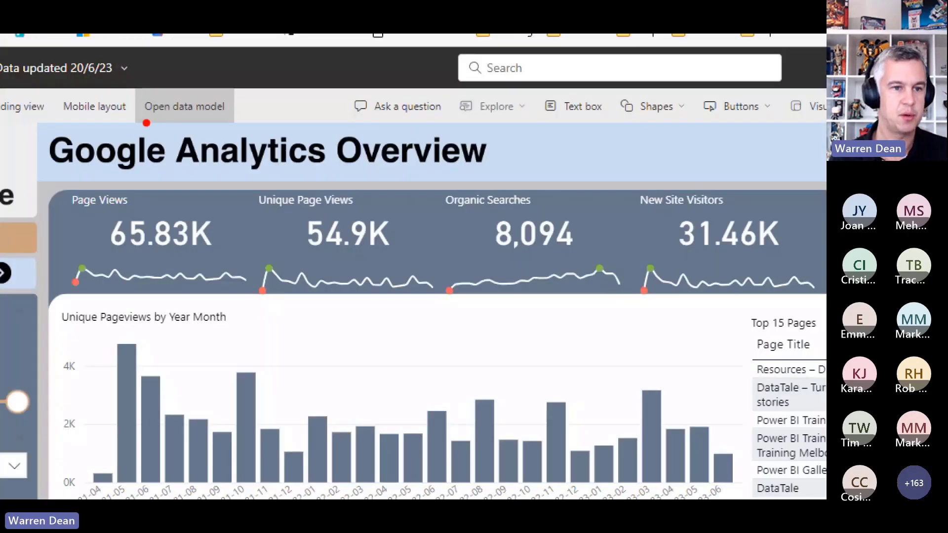
mouse_move(141, 126)
mouse_down()
mouse_move(240, 120)
mouse_move(223, 84)
mouse_move(164, 84)
mouse_move(122, 90)
mouse_move(127, 126)
mouse_up()
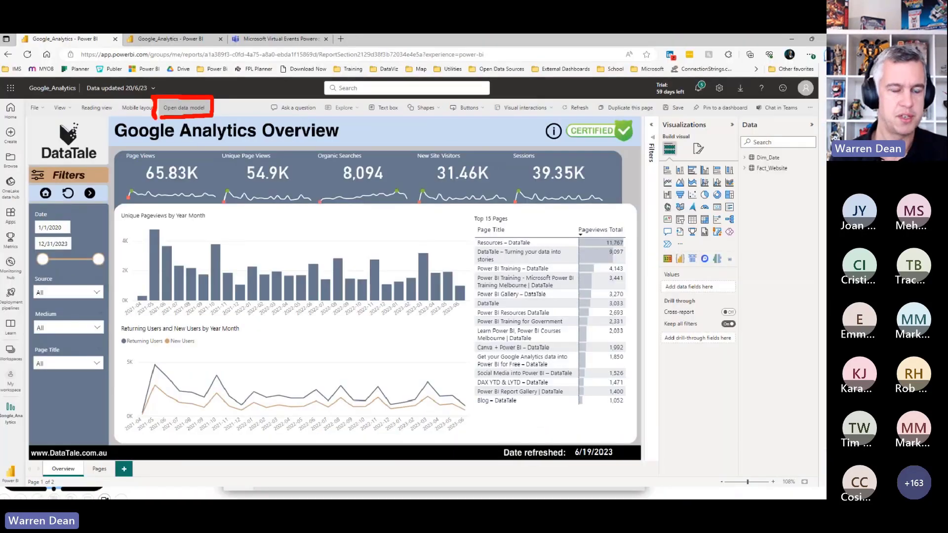
Open the data model with the work account and delete the Fact_Website–Dim_Date relationship.
click(183, 107)
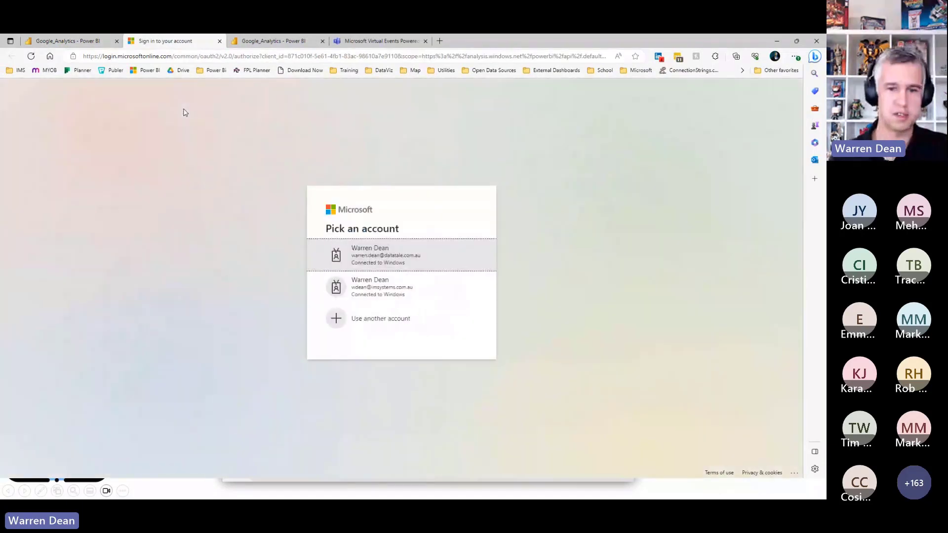
click(416, 256)
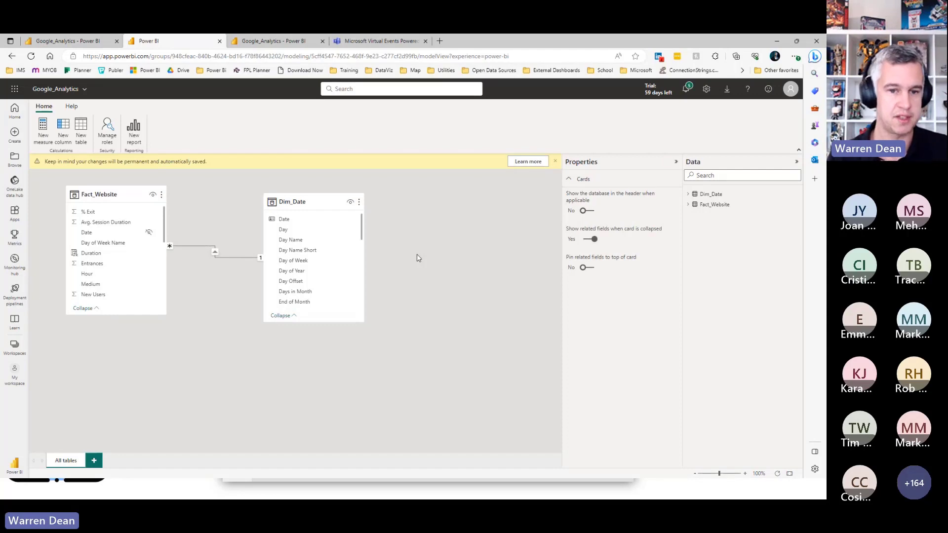
right_click(231, 257)
click(246, 264)
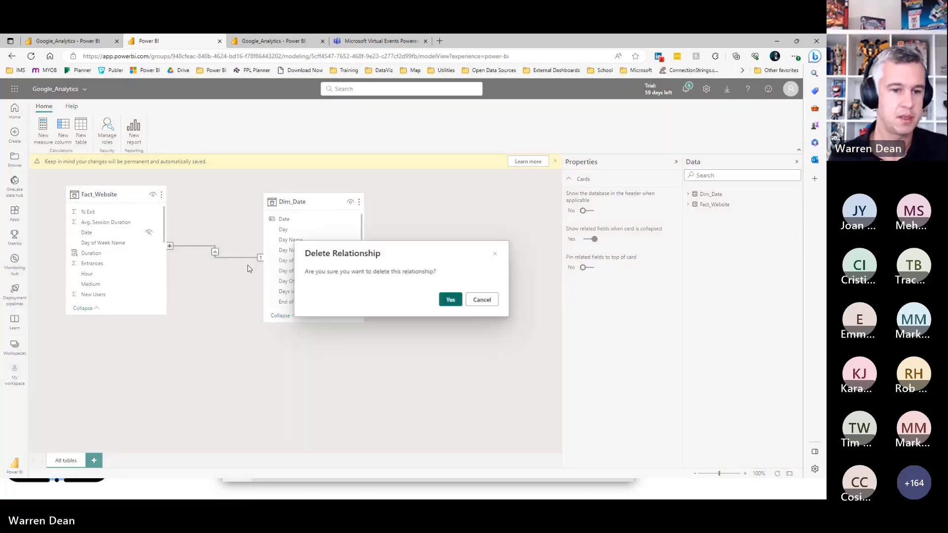
click(451, 300)
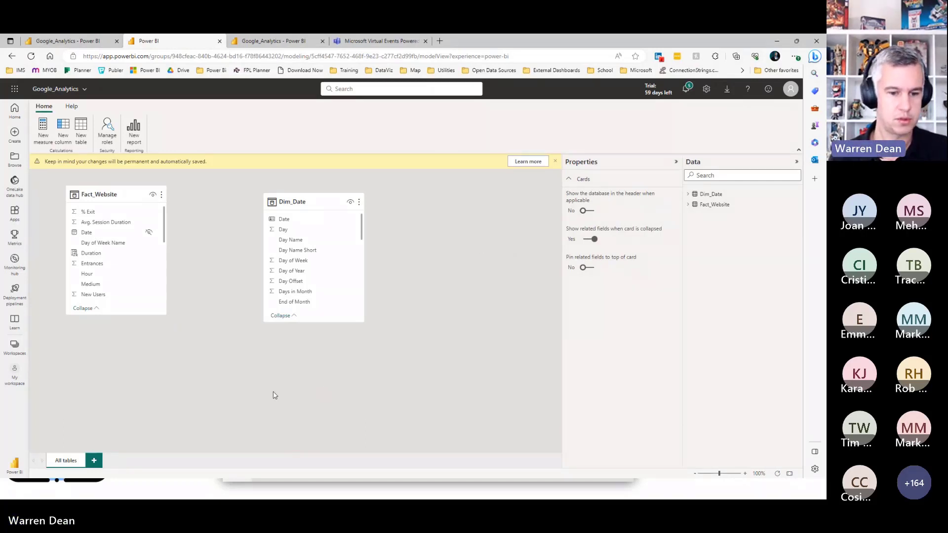
Switch from the slideshow to the Finance Report's New Card page in Power BI Desktop.
key(alt+Tab)
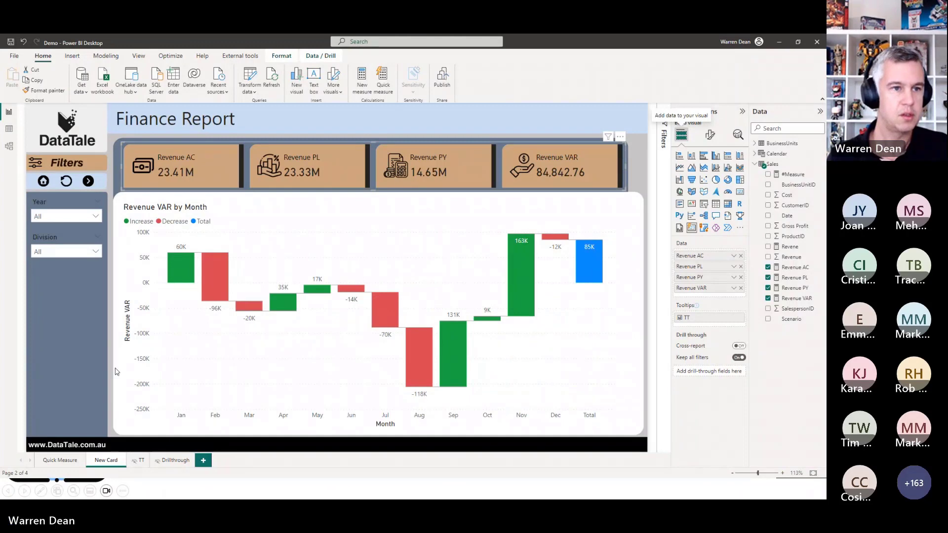
Show Demo.pbix's Save as types: .pbix, .pbit and Power BI project (.pbip).
click(14, 55)
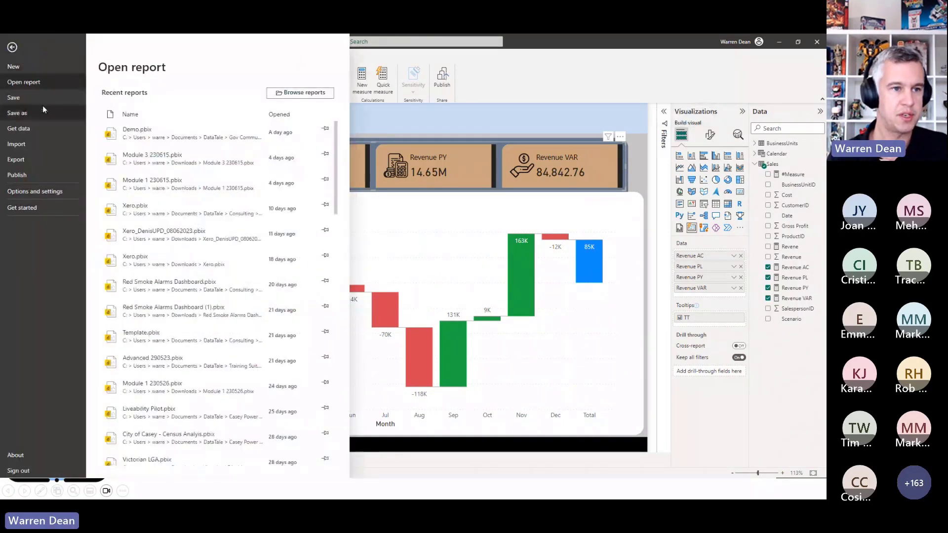
click(31, 112)
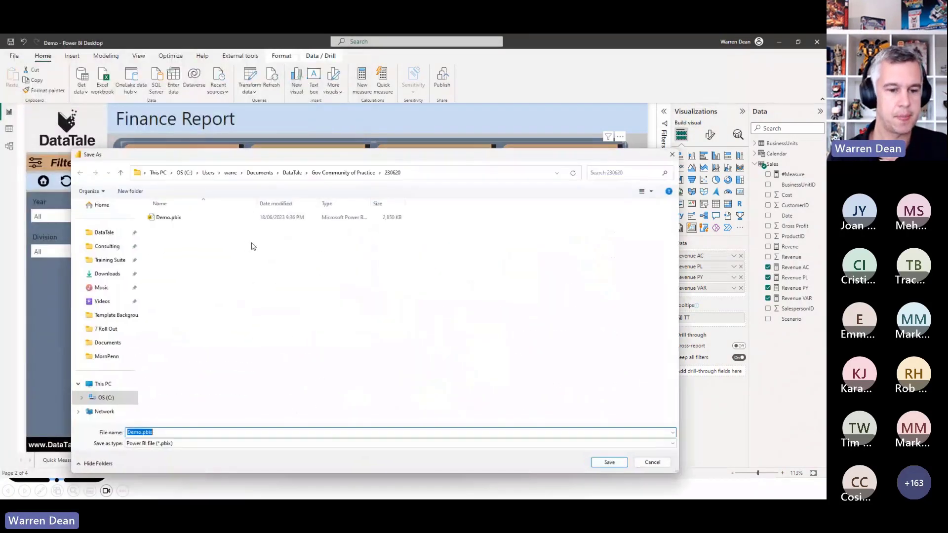
click(177, 443)
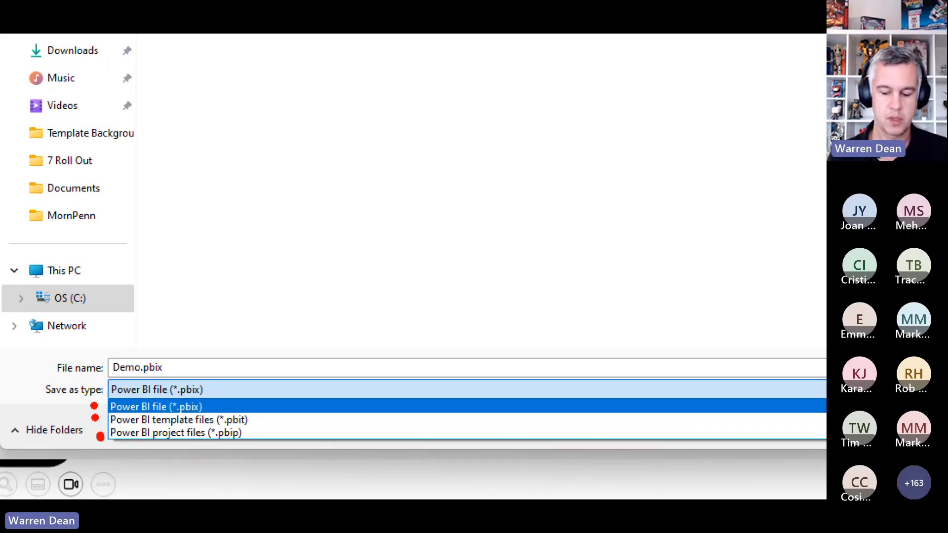
mouse_move(216, 353)
mouse_down()
mouse_move(271, 377)
mouse_move(121, 337)
mouse_up()
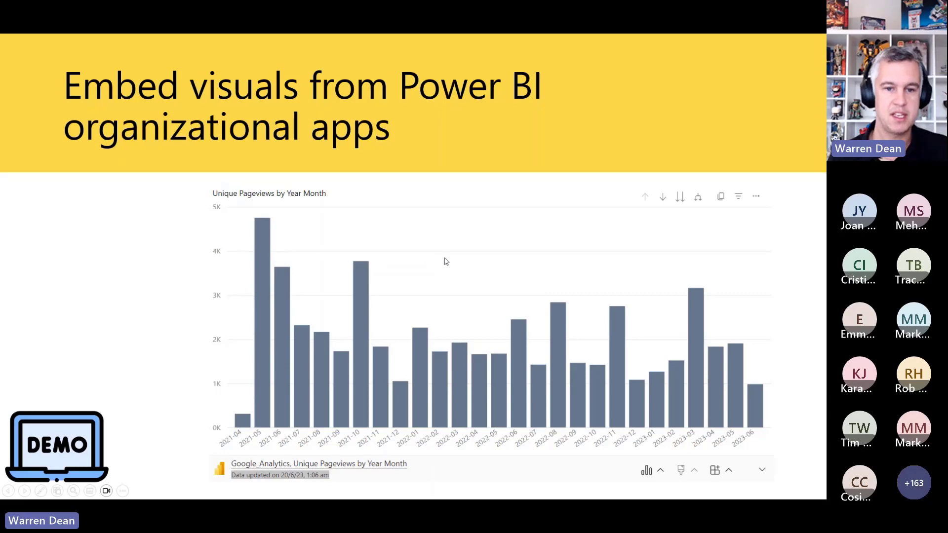
Cross-highlight months 2021-05, 2021-10, 2022-01, 2022-05, 2022-06 and 2022-08 in the embedded chart.
click(270, 275)
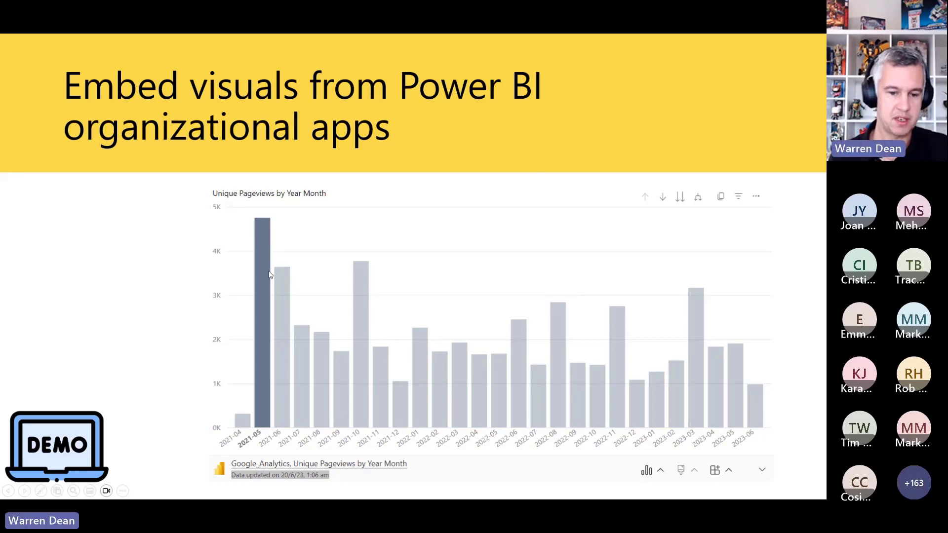
click(358, 356)
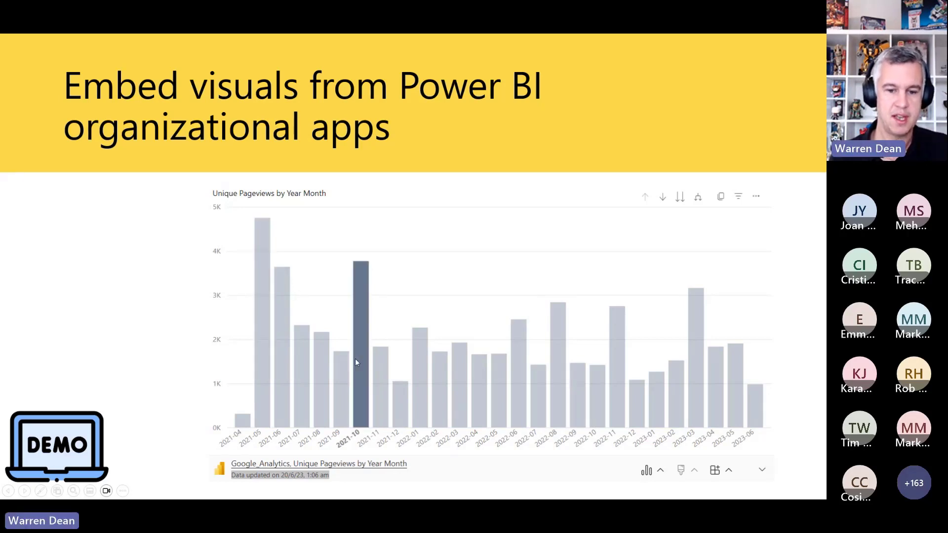
click(420, 378)
click(496, 383)
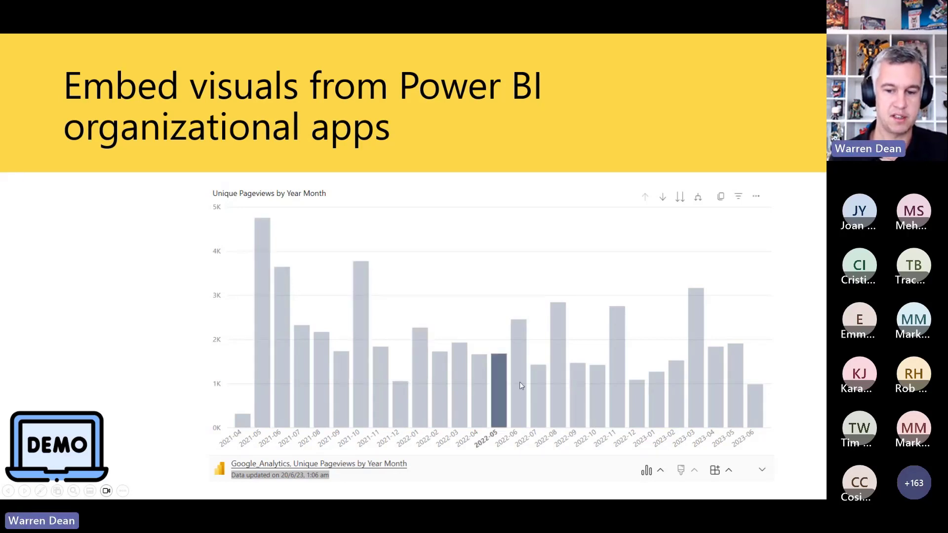
click(518, 381)
click(558, 378)
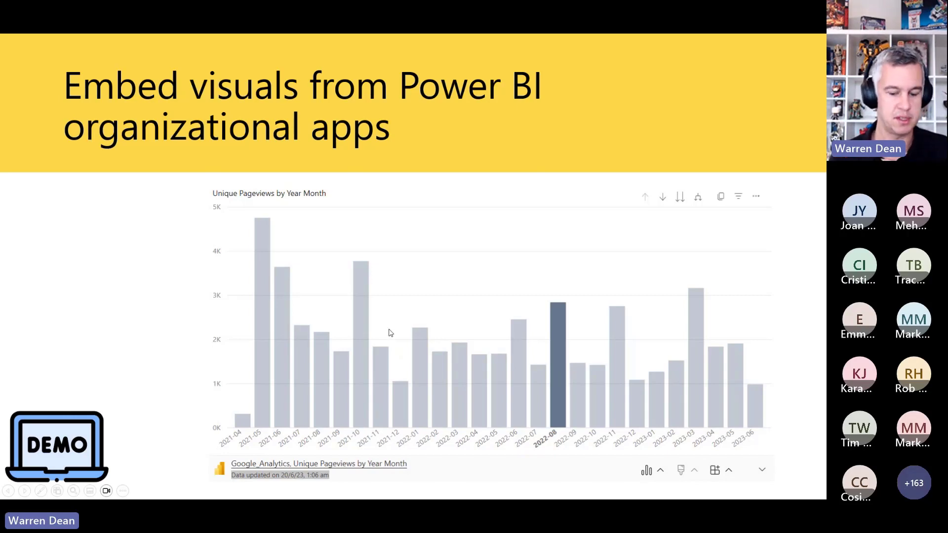
Back in the browser, go to the Google Analytics Overview report and open the Unique Pageviews chart's share options.
key(alt+Tab)
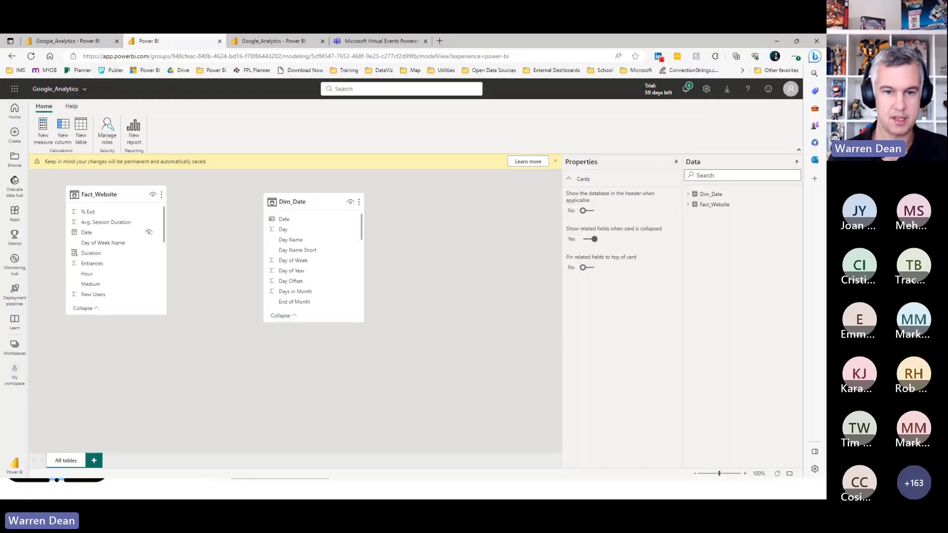
click(285, 43)
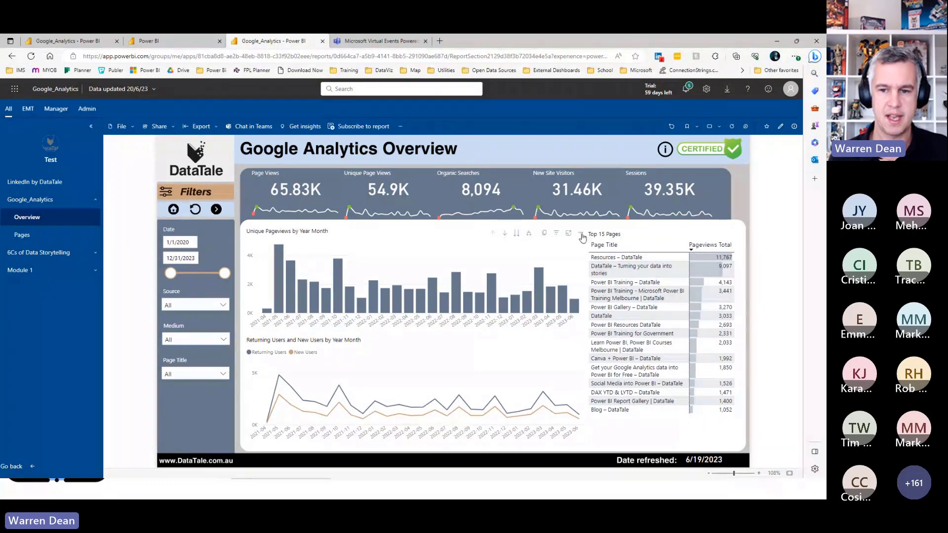
click(581, 235)
mouse_move(624, 245)
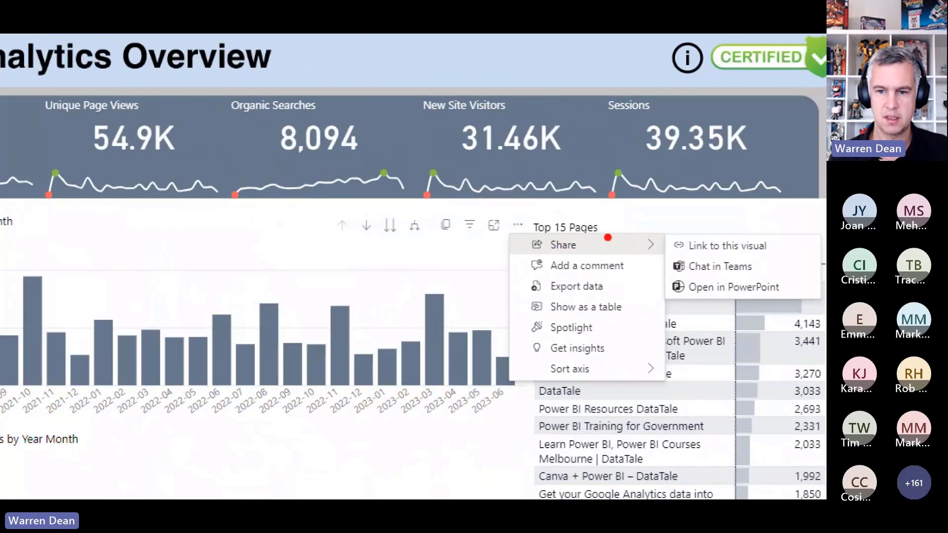
drag(529, 252, 648, 256)
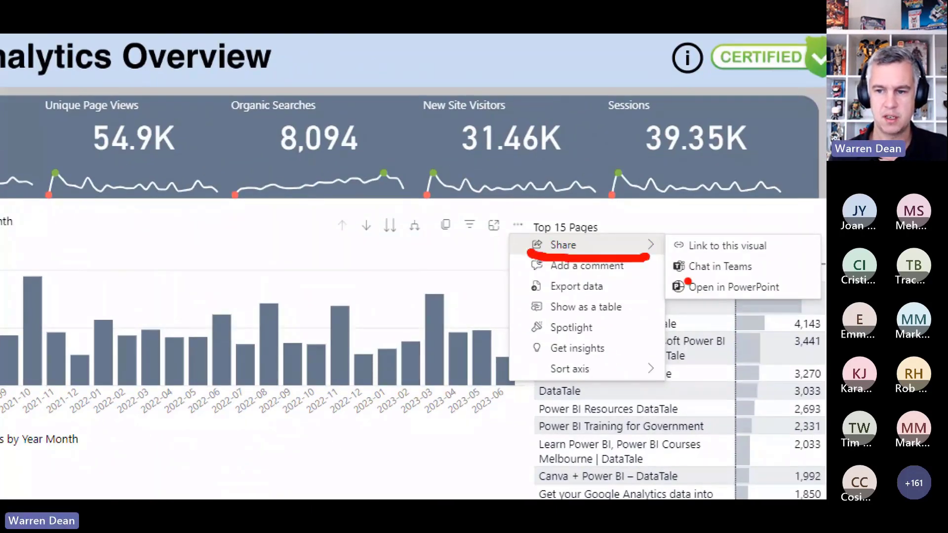
mouse_move(695, 277)
mouse_down()
mouse_move(657, 276)
mouse_move(648, 289)
mouse_move(788, 300)
mouse_move(789, 274)
mouse_move(690, 269)
mouse_up()
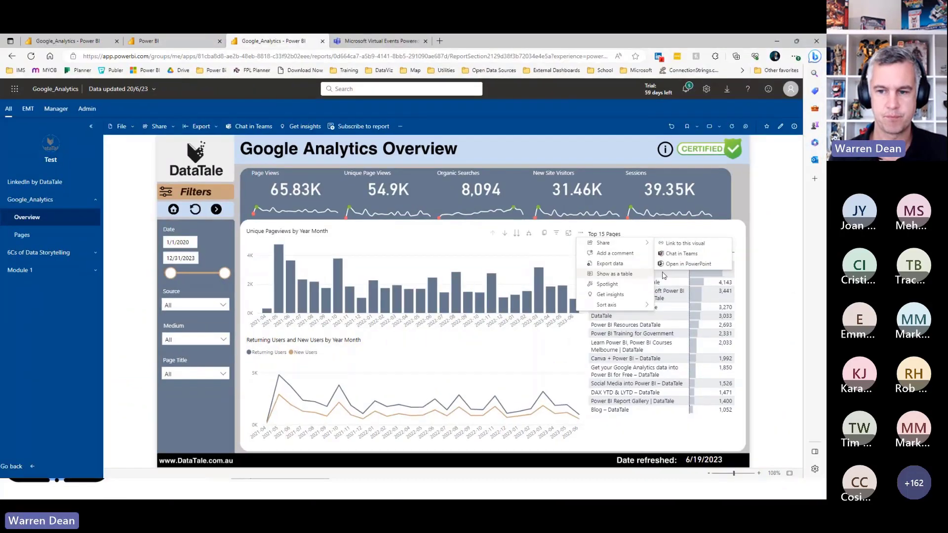
Copy the chart's live-data embed link from the Embed live data in PowerPoint dialog.
click(711, 289)
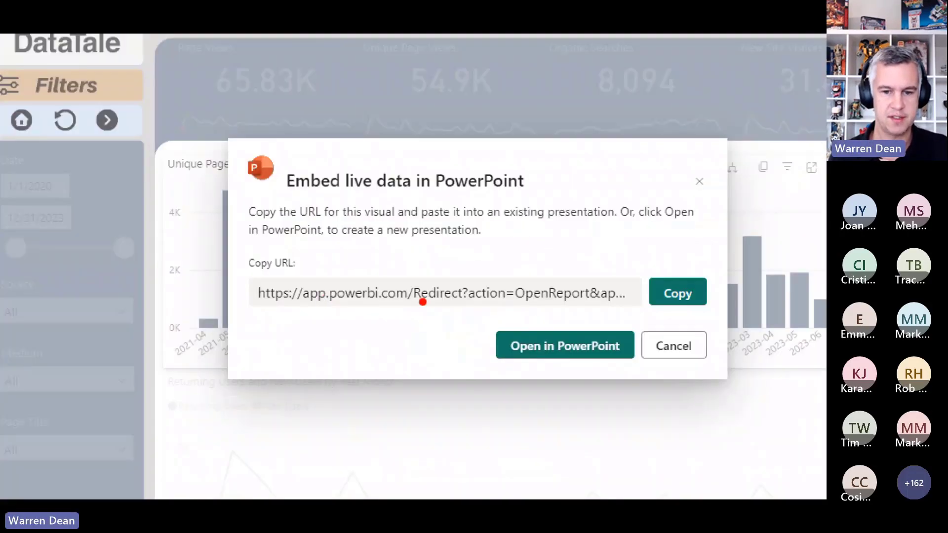
drag(297, 304, 436, 305)
drag(546, 310, 645, 312)
drag(582, 327, 661, 312)
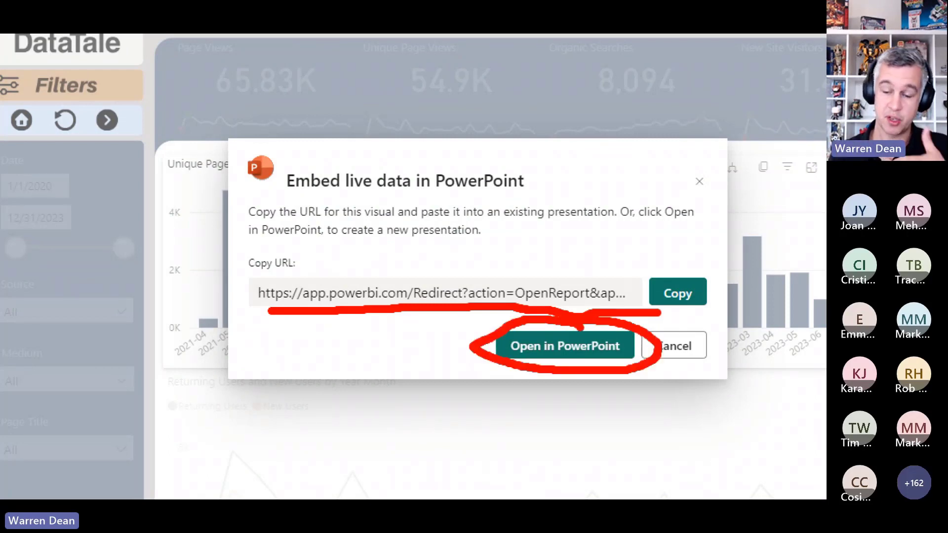
drag(587, 325, 592, 328)
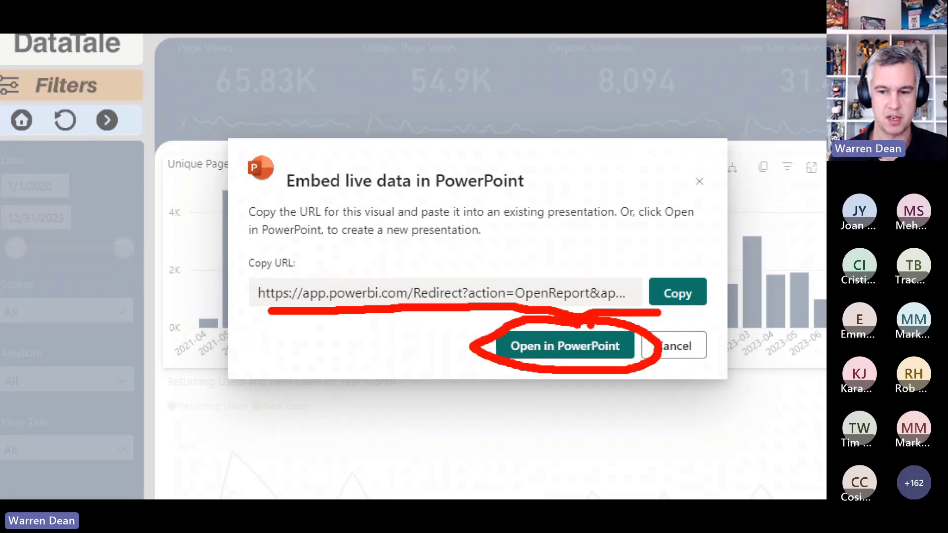
key(Escape)
click(502, 297)
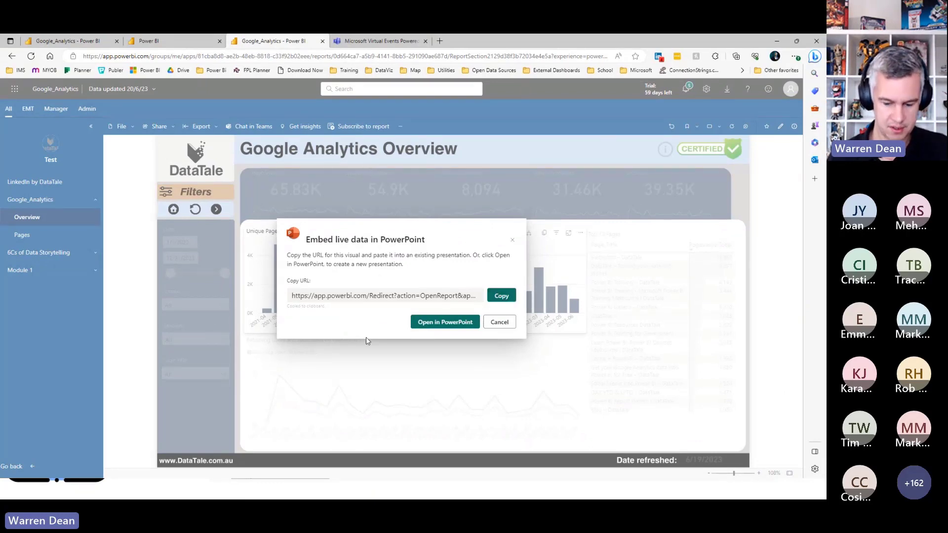
Bring the PowerPoint presentation forward and maximize its window.
key(alt+Tab)
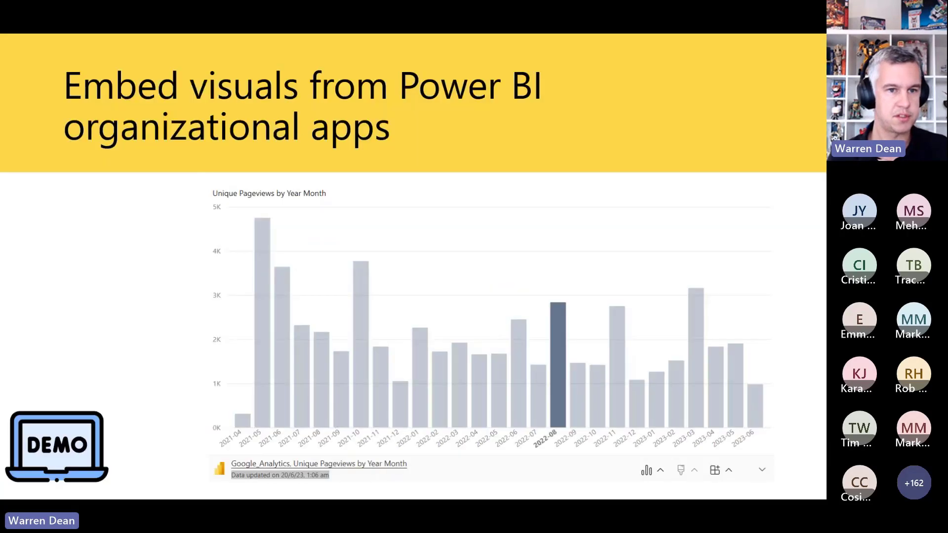
key(alt+Tab)
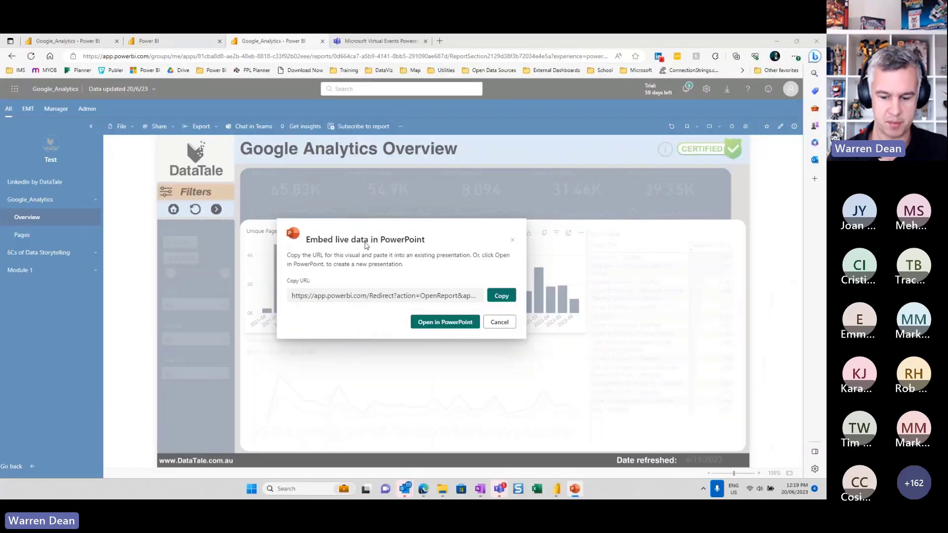
key(alt+Tab)
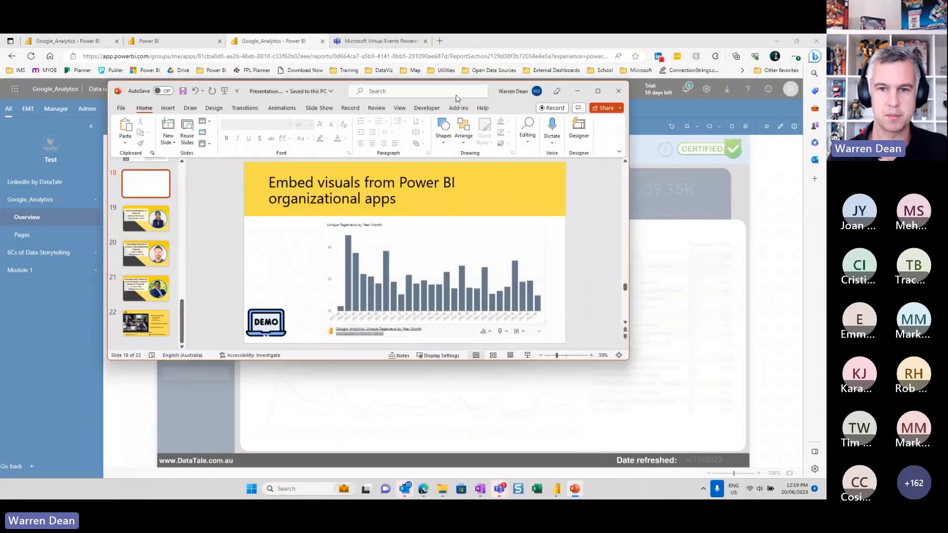
click(598, 92)
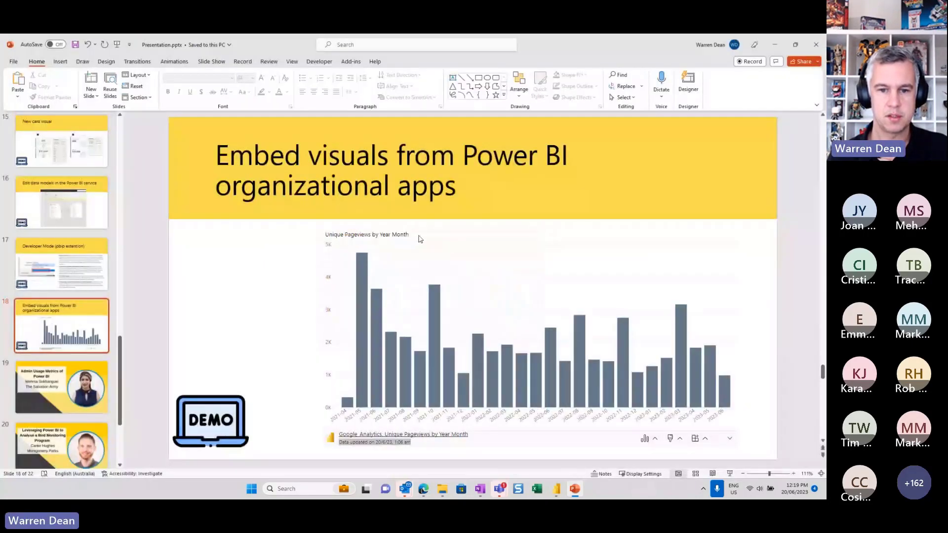
Add a new blank slide after slide 18, which holds the embedded Power BI chart.
click(417, 239)
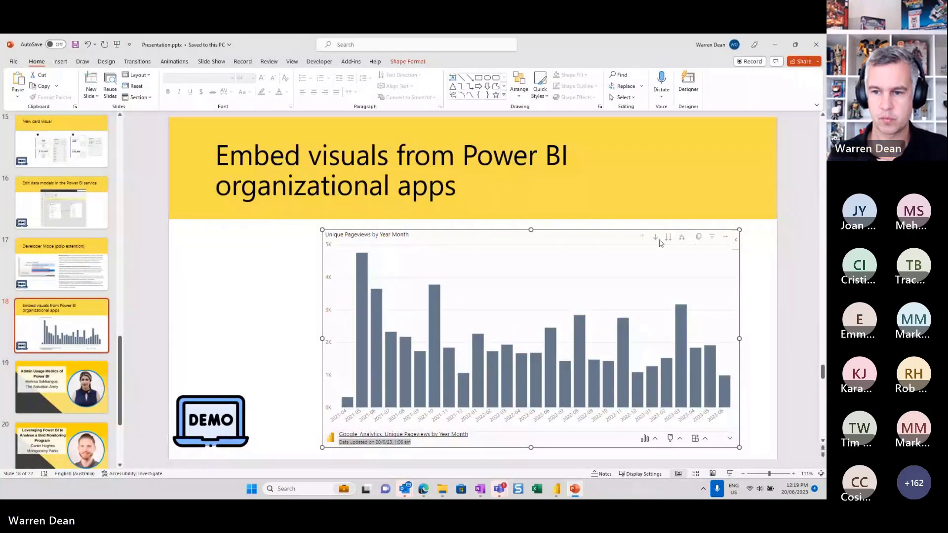
right_click(609, 240)
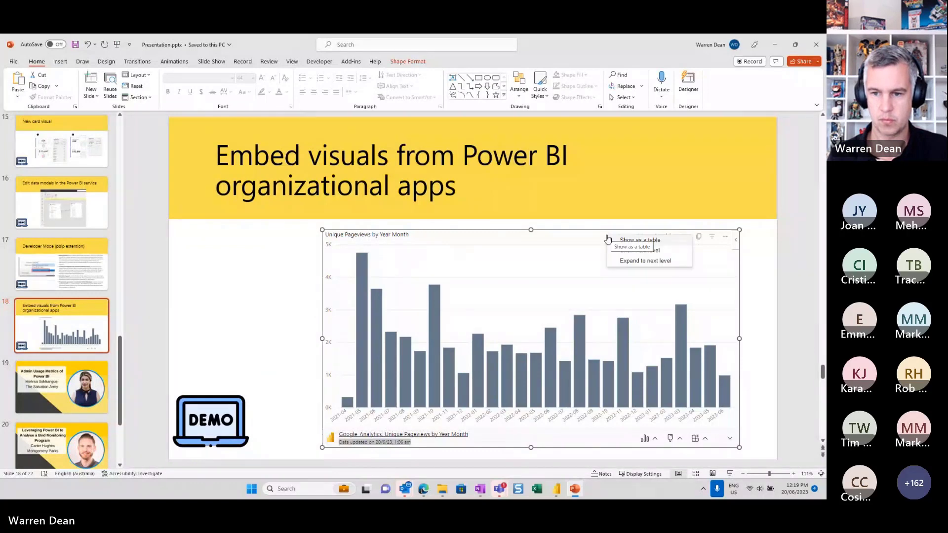
click(275, 252)
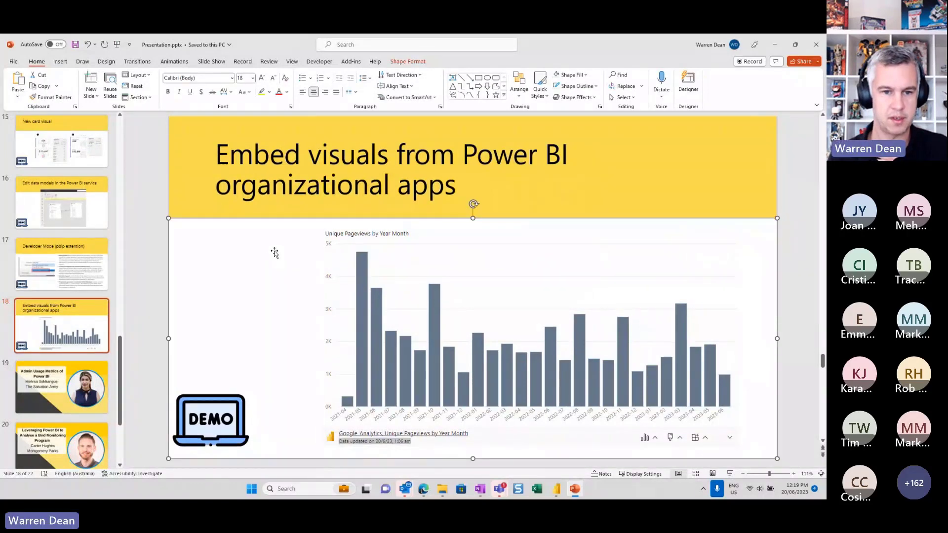
right_click(92, 317)
click(119, 173)
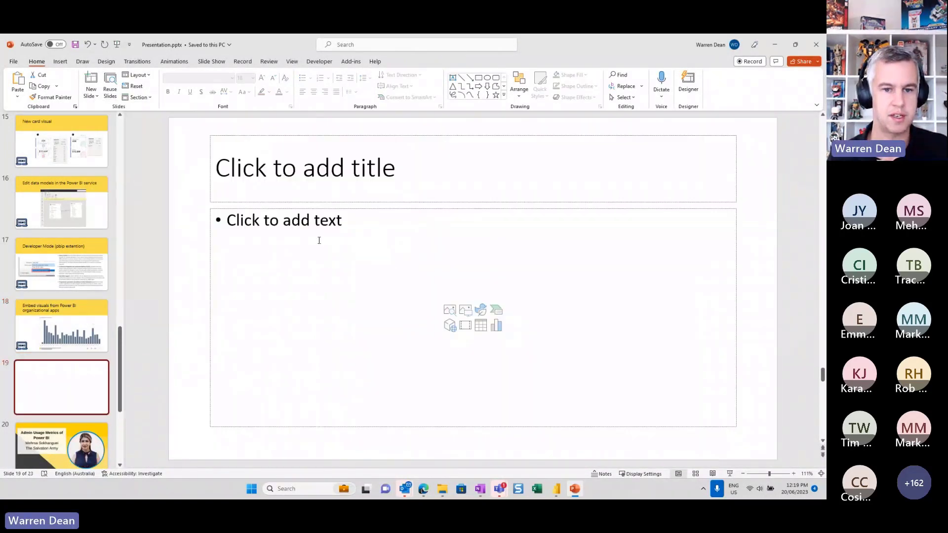
Insert a Power BI visual on the new slide from the pasted shared chart link.
click(60, 62)
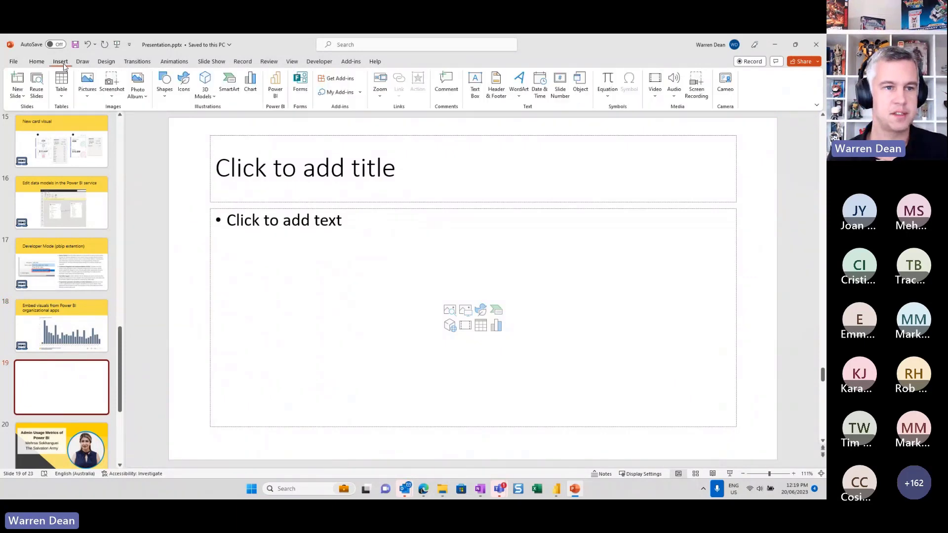
click(276, 91)
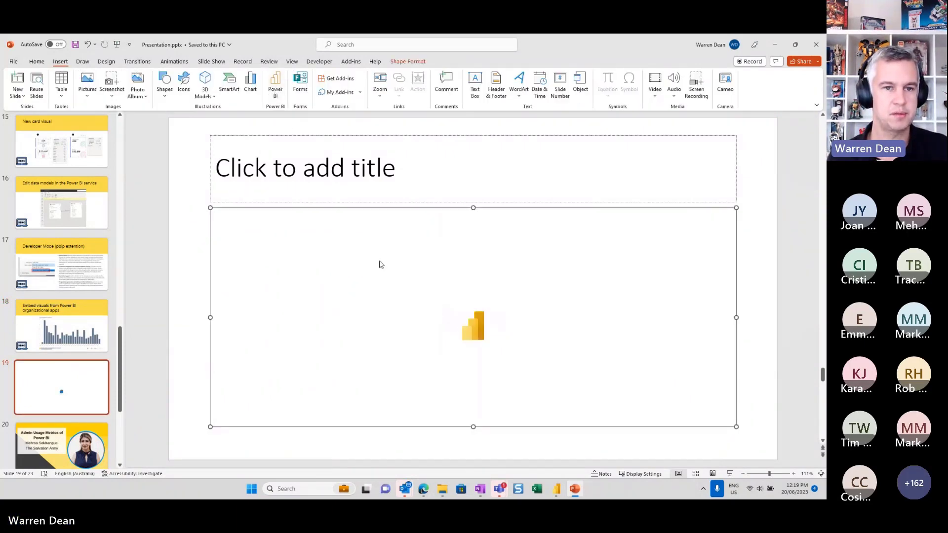
click(422, 371)
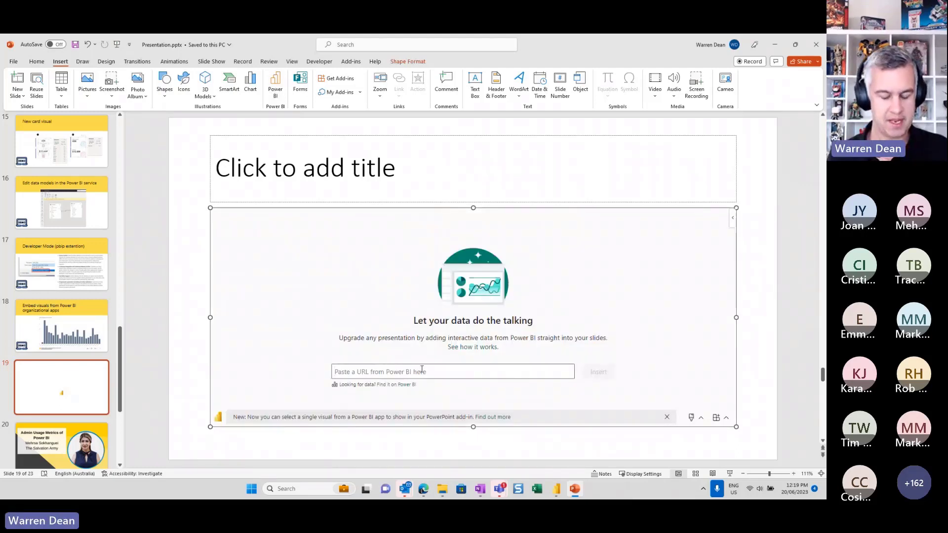
key(ctrl+v)
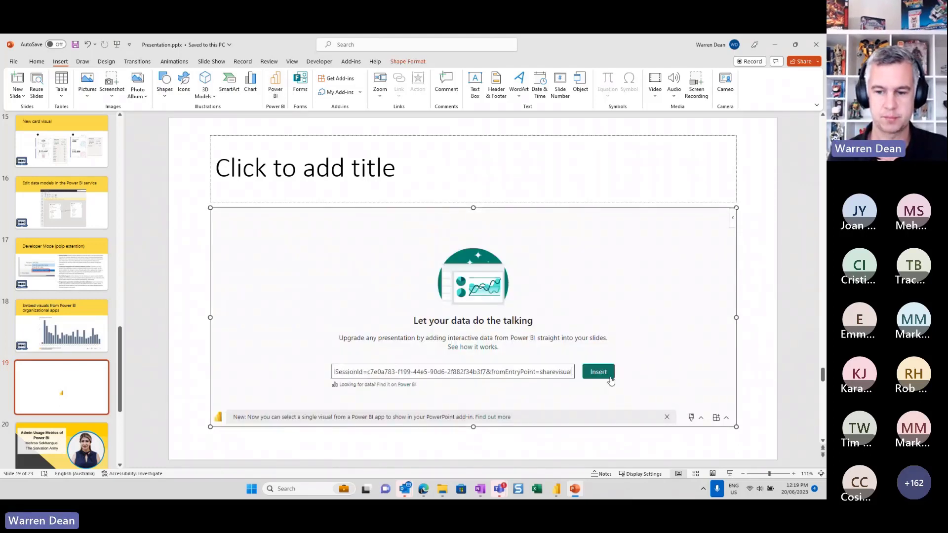
click(606, 376)
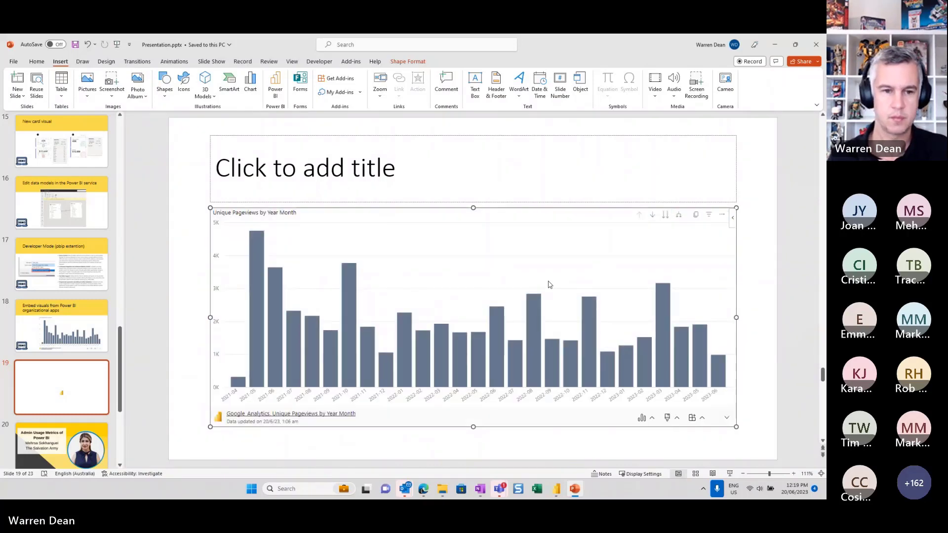
Cross-highlight months in the embedded chart, ending with the 2022-10 bar highlighted.
click(662, 321)
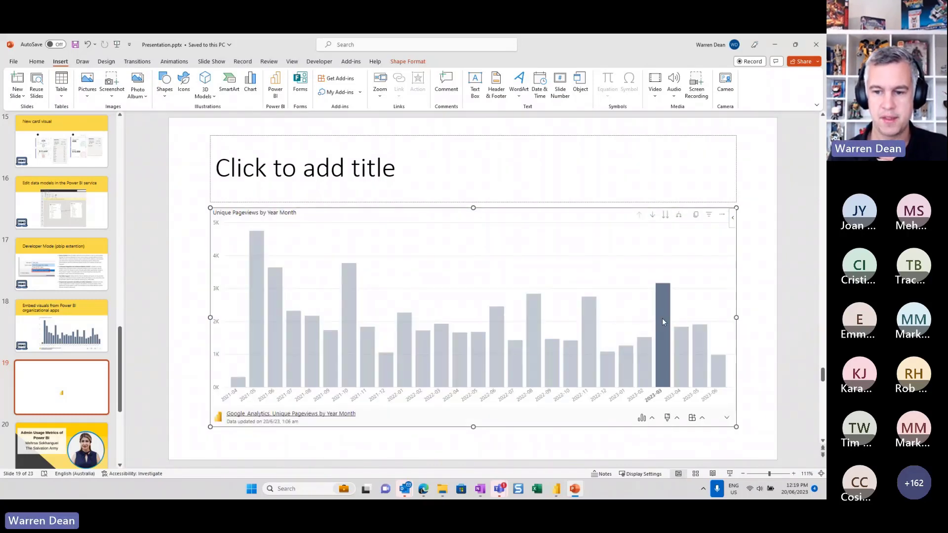
click(662, 322)
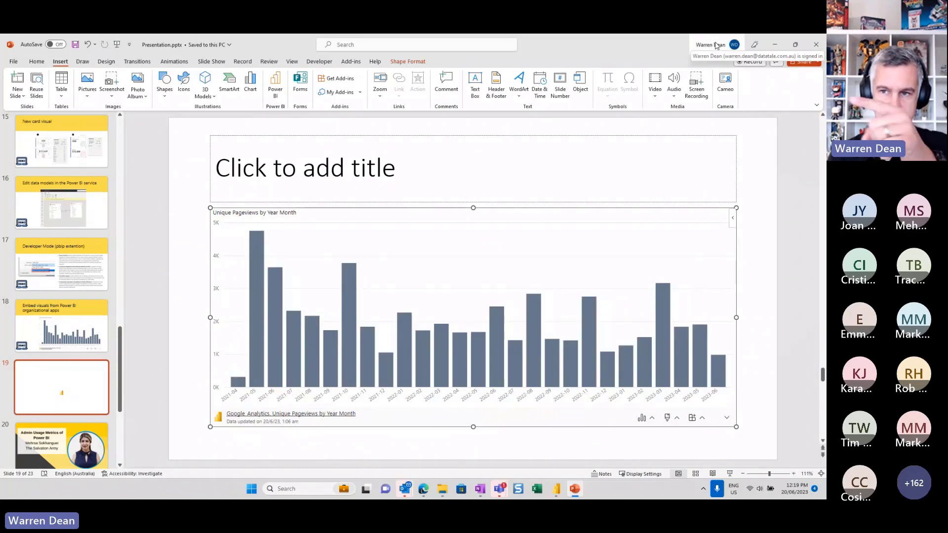
click(588, 345)
click(567, 355)
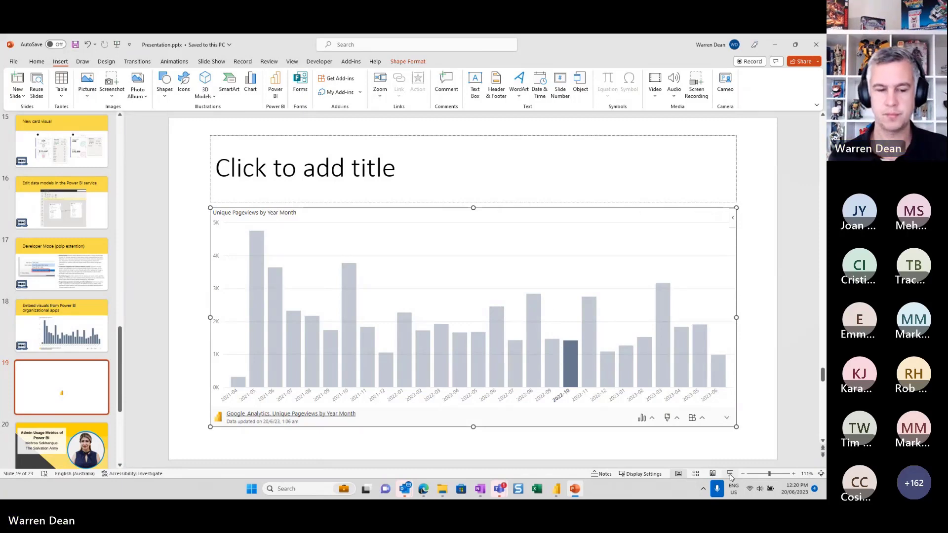
scroll(75, 326, down, 1)
scroll(75, 327, down, 2)
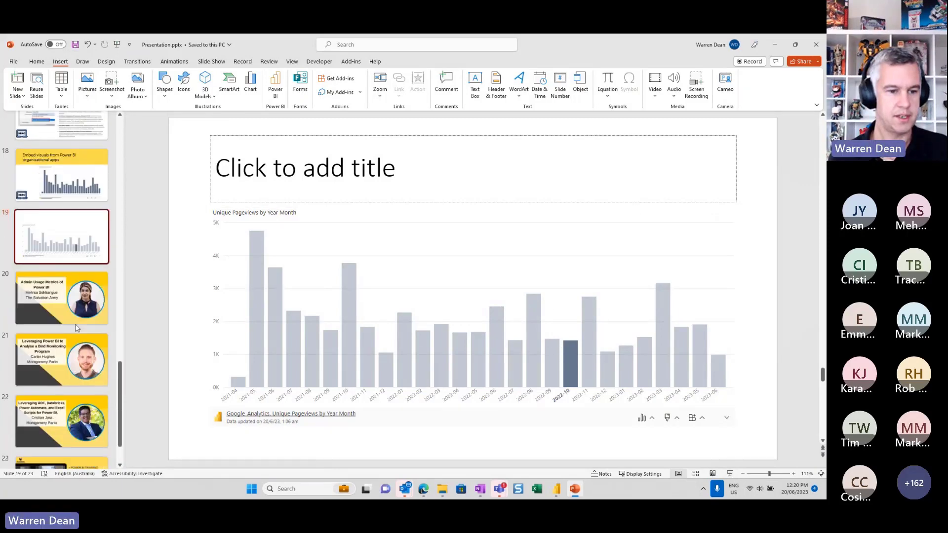
Show slide 20 in the editor.
click(71, 311)
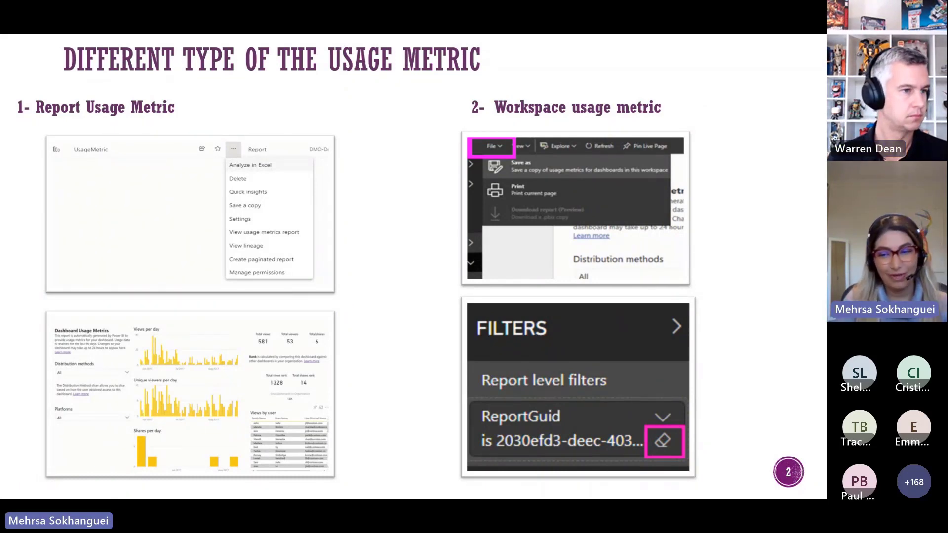
Advance past the Admin portal Usage metrics slide to 'How to call Power BI REST API from Power BI Desktop'.
key(Right)
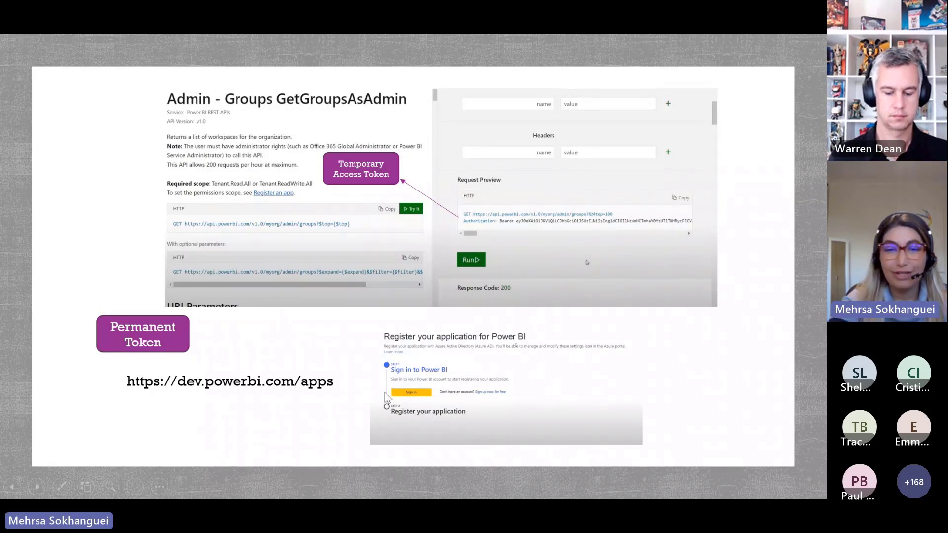
key(Right)
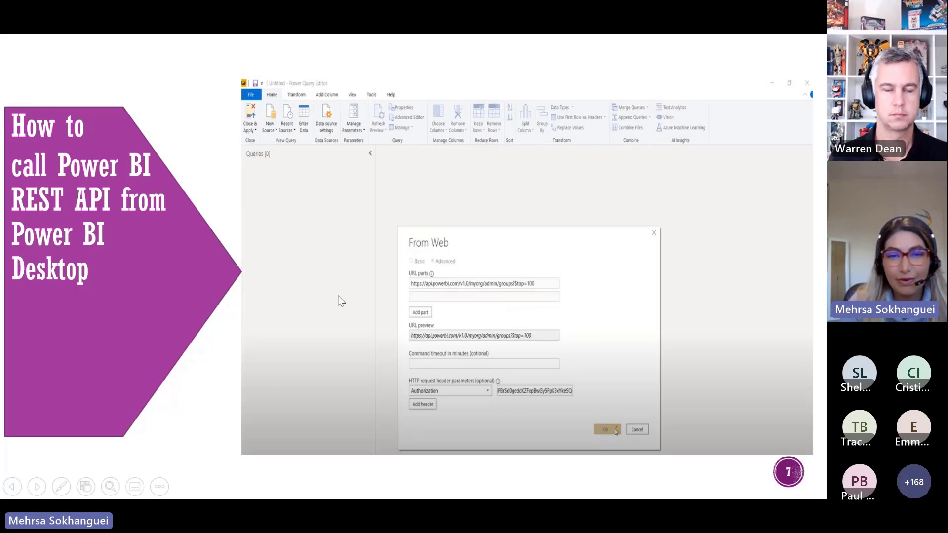
Step forward to the access token slide, then back to the From Web slide.
key(Right)
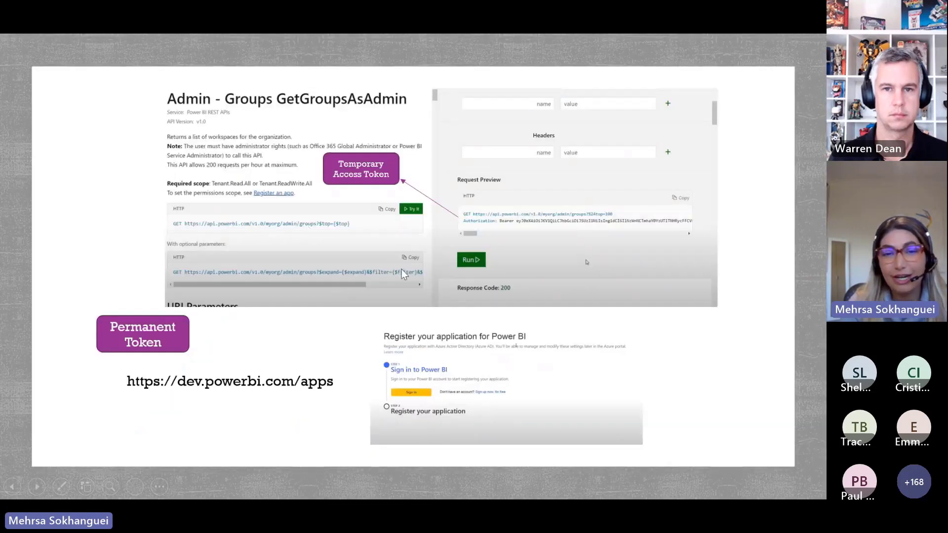
key(Left)
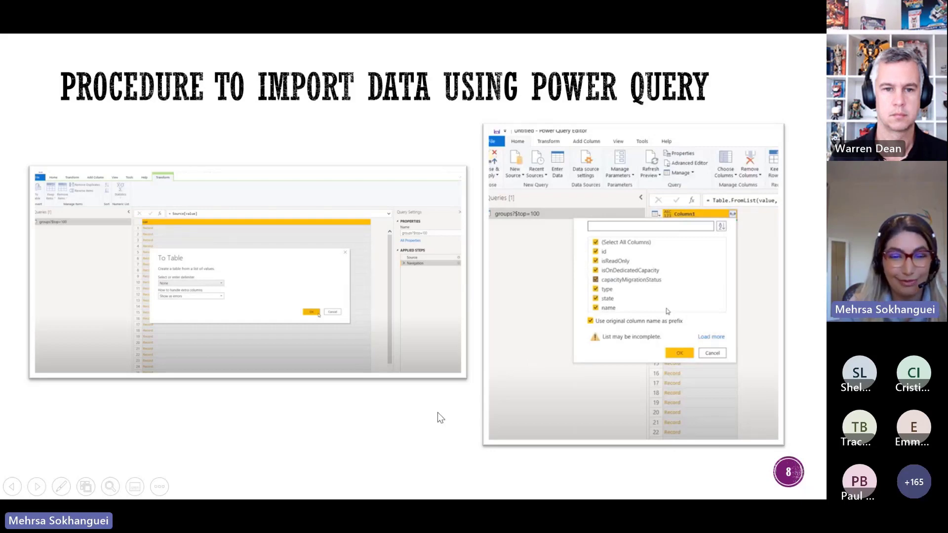
Advance the slideshow to slide 9, 'Advanced Editor'.
key(Right)
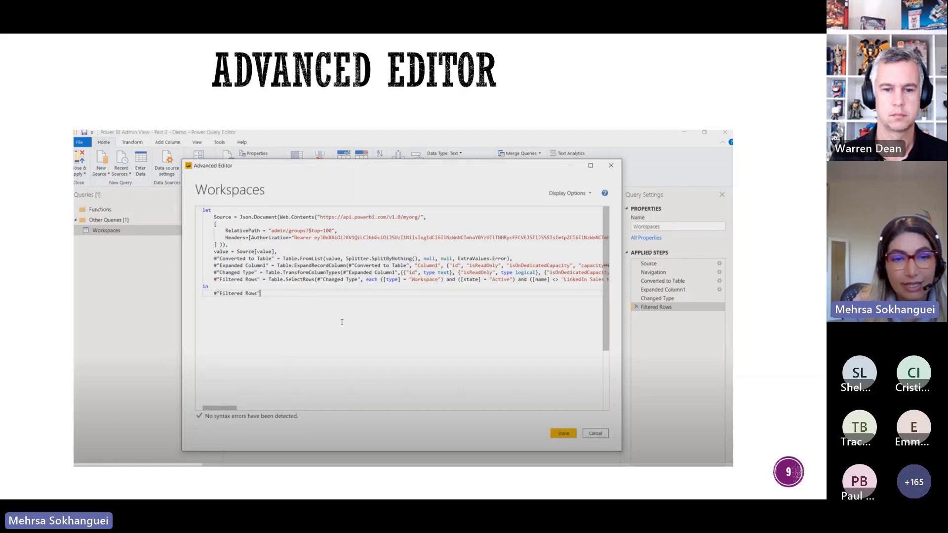
Advance through 'Add all the endpoints' to slide 11, 'Data Model'.
key(Right)
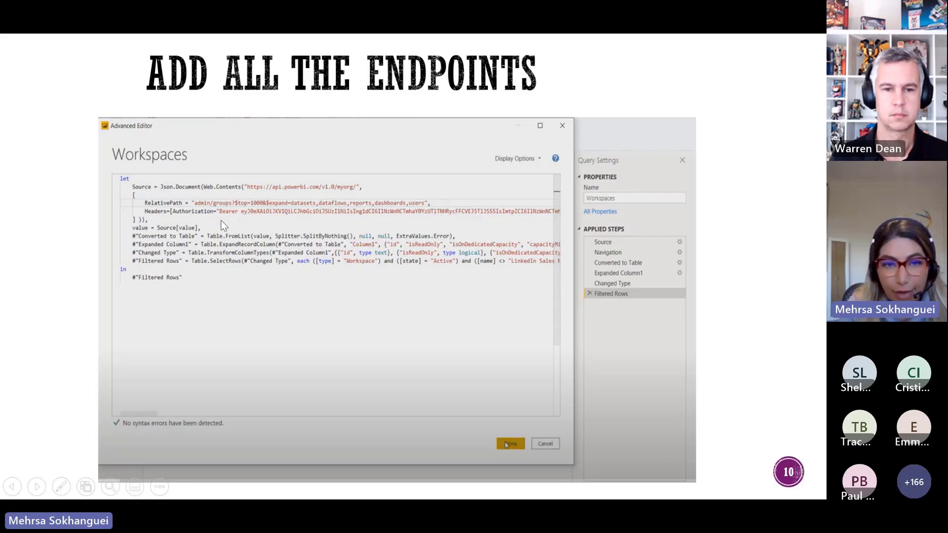
click(429, 398)
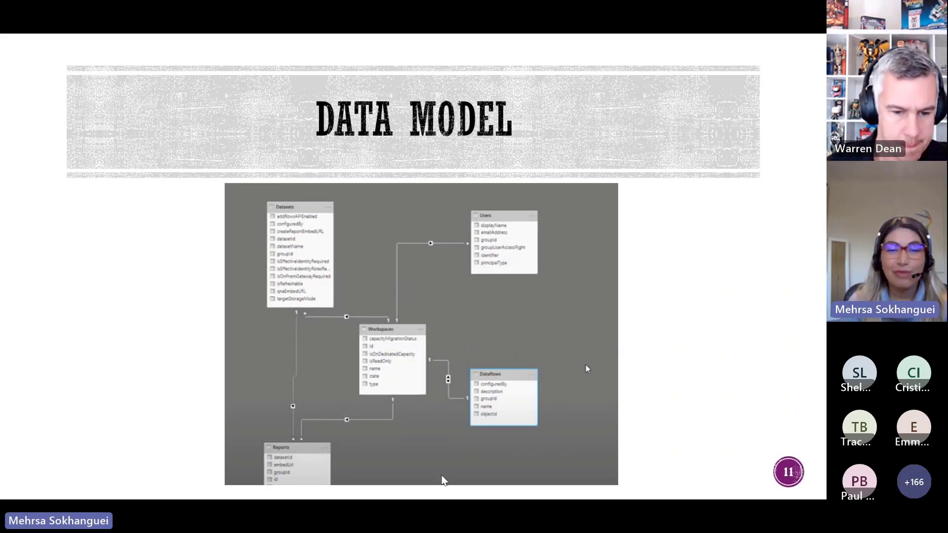
Advance to the active users capability slide.
click(354, 305)
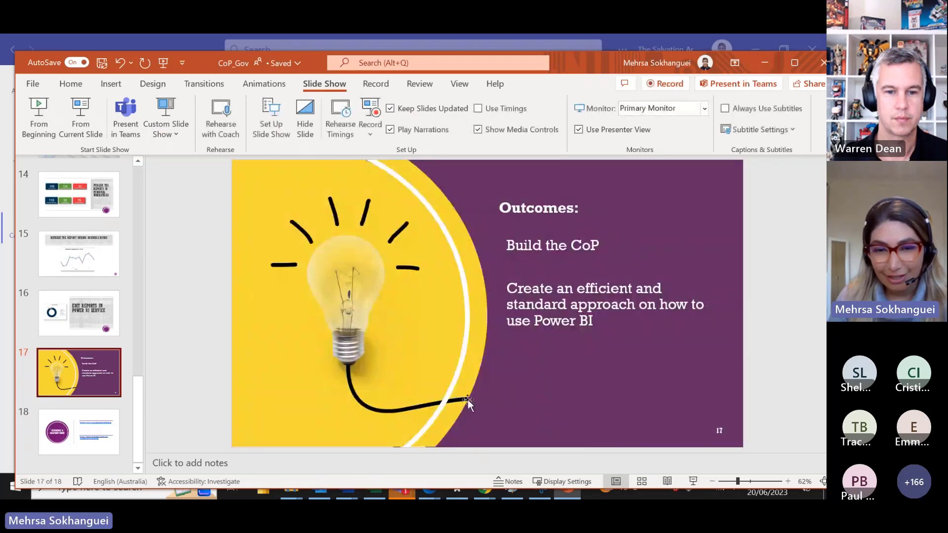
Bring up the Teams meeting window preview from the taskbar.
mouse_move(401, 486)
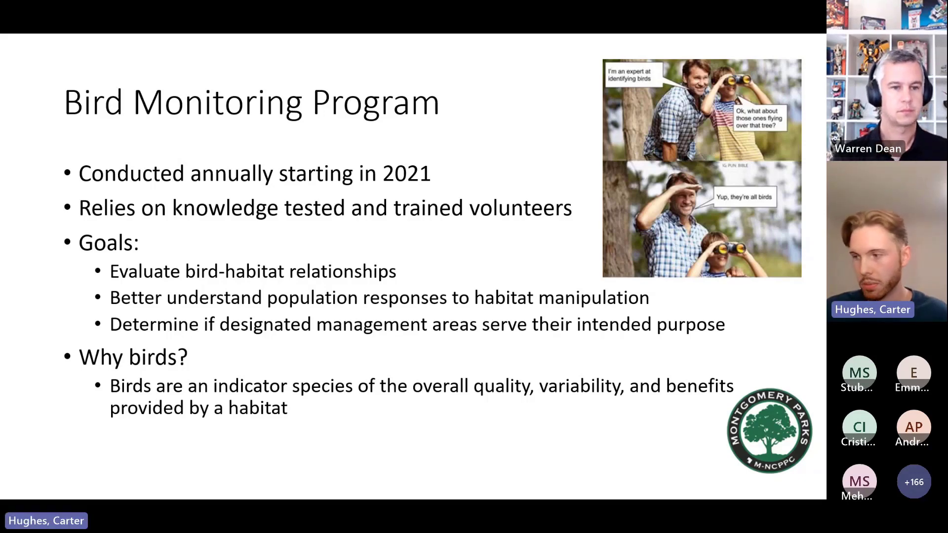
Leave the Bird Monitoring Program slideshow for the BCI Dashboard report in the browser.
key(alt+Tab)
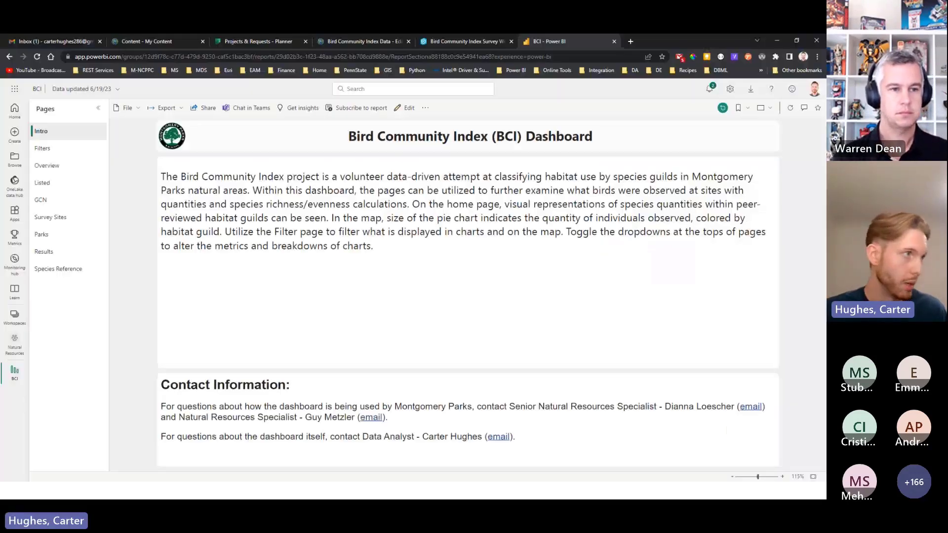
Show the 'Bird Community Index Data - Editable' item overview, with its Survey Sites and Parking layers.
click(348, 40)
scroll(237, 329, up, 5)
click(495, 119)
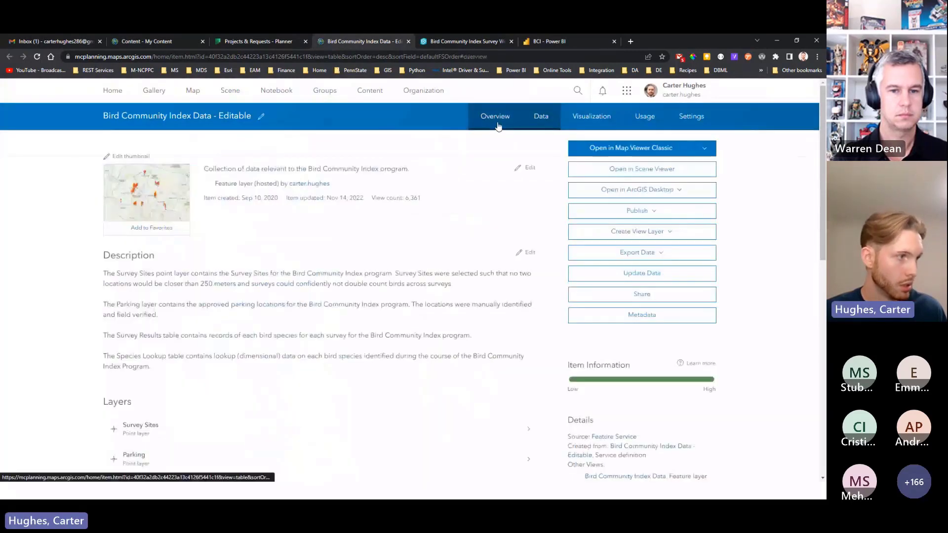
scroll(436, 263, down, 1)
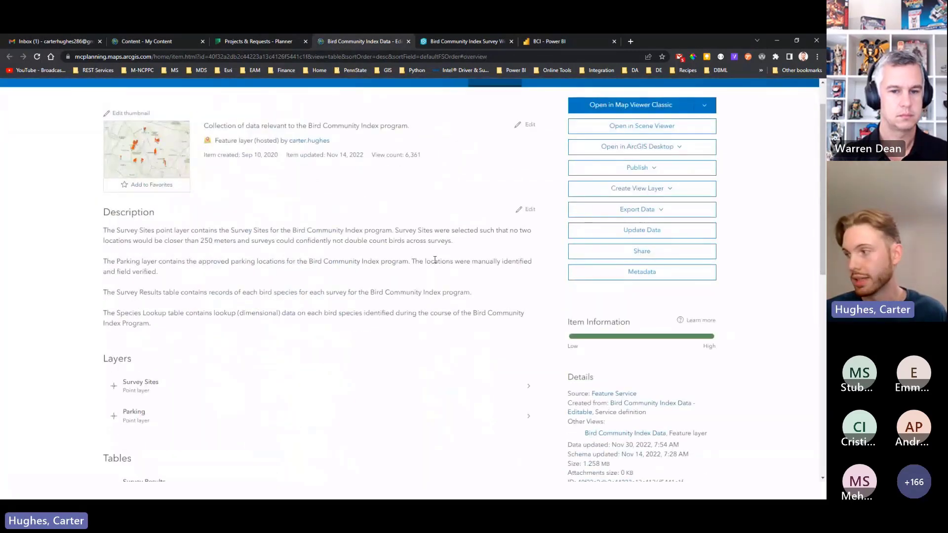
scroll(435, 259, down, 3)
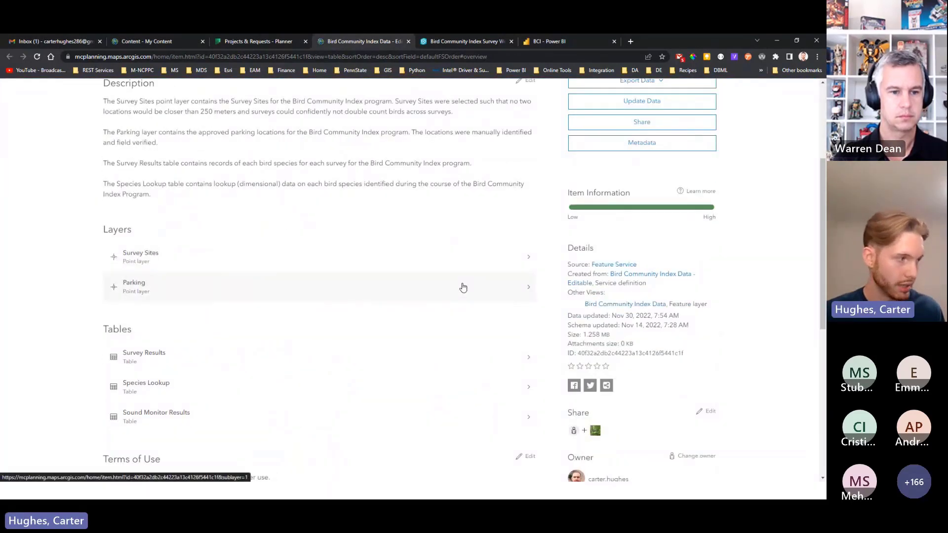
scroll(462, 287, down, 4)
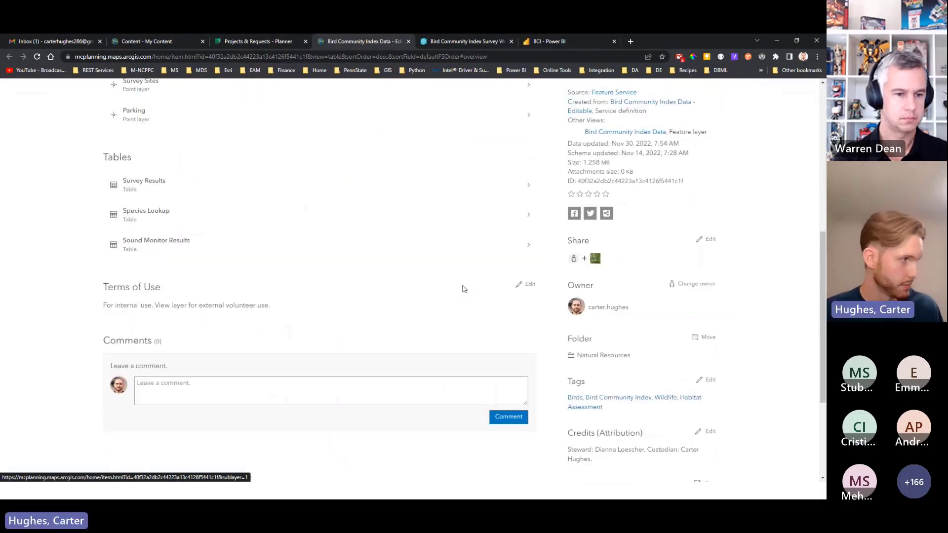
scroll(457, 305, up, 10)
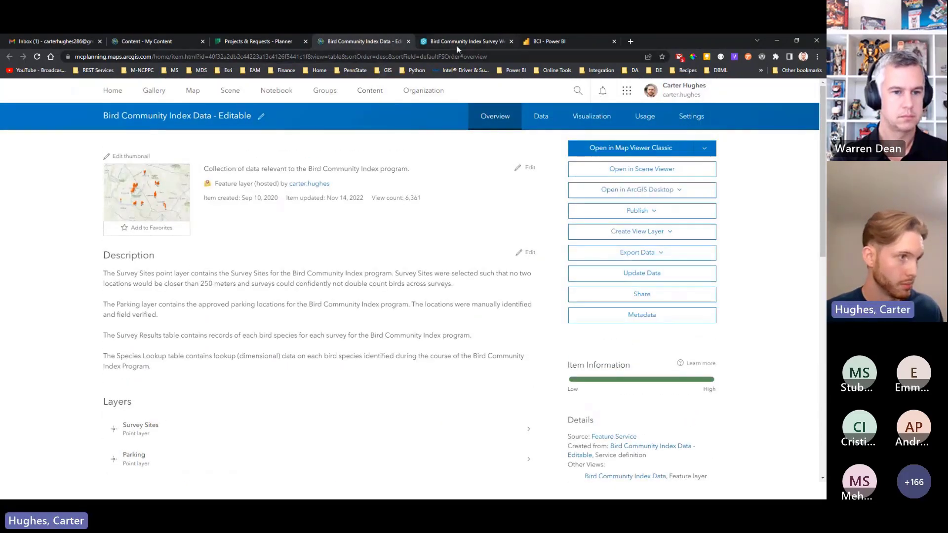
Zoom and pan the Survey Web App map to the survey site clusters around Germantown.
click(458, 43)
scroll(510, 297, down, 3)
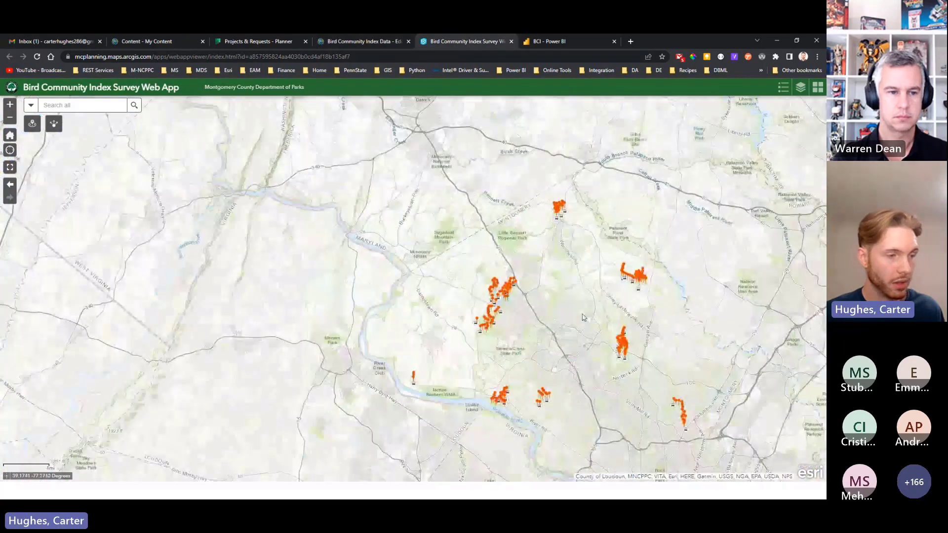
drag(561, 305, 449, 235)
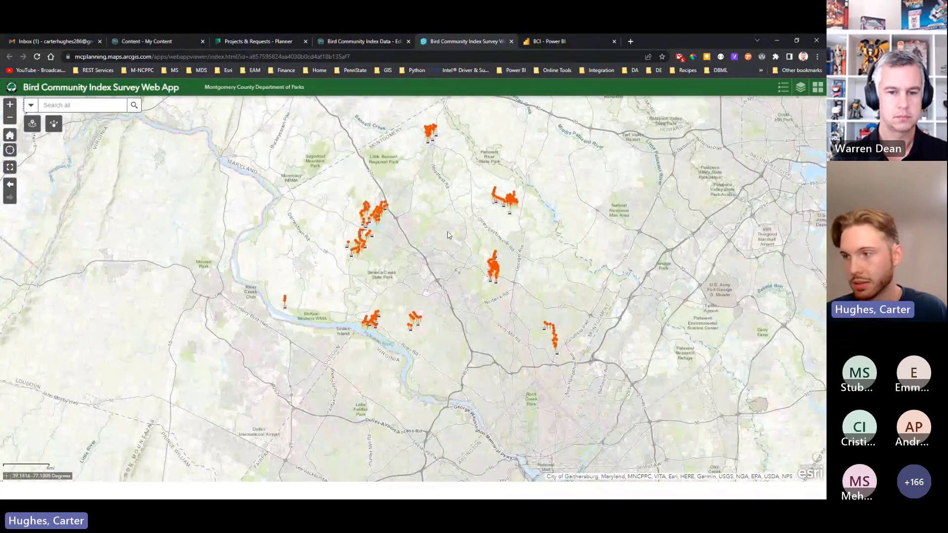
scroll(500, 246, up, 1)
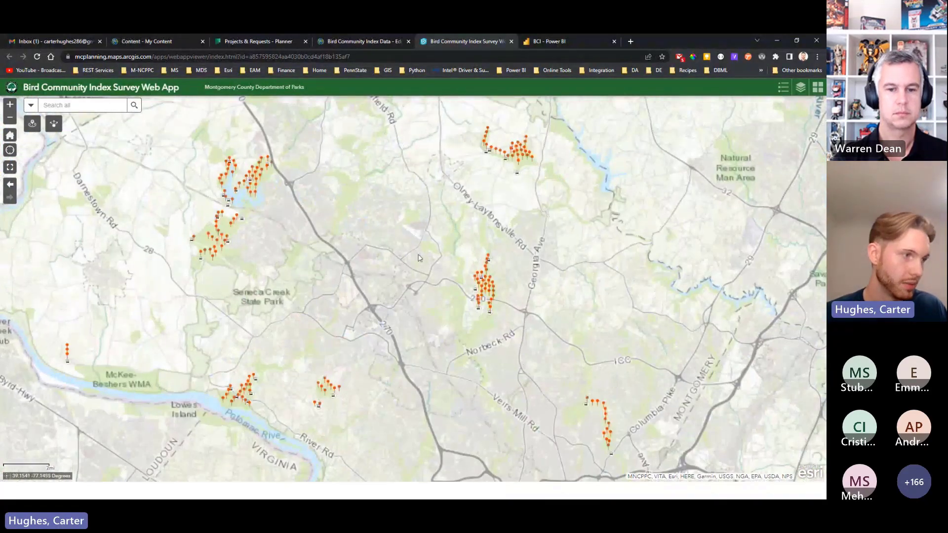
drag(327, 256, 408, 291)
scroll(408, 253, up, 1)
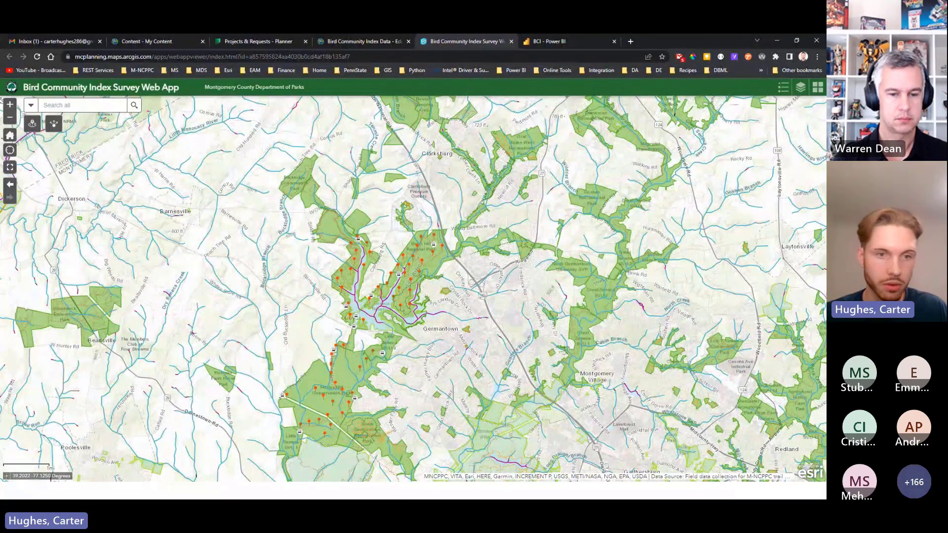
drag(504, 310, 597, 350)
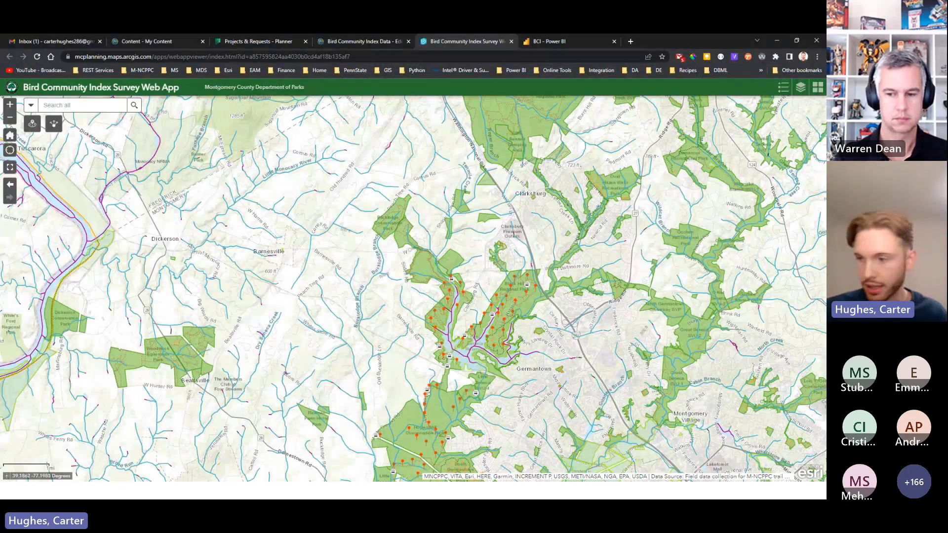
Bring up the BCI report's Overview page with its habitat guild charts and map.
click(552, 43)
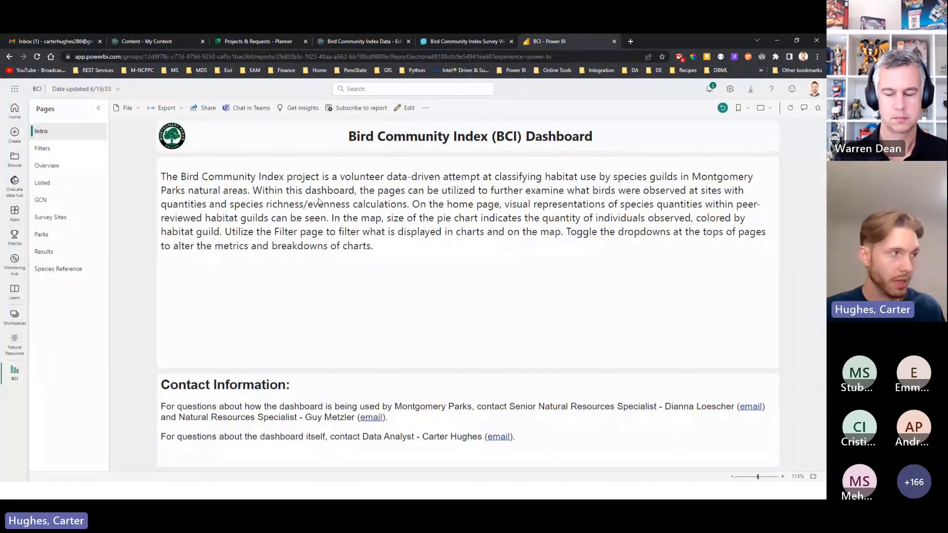
click(89, 166)
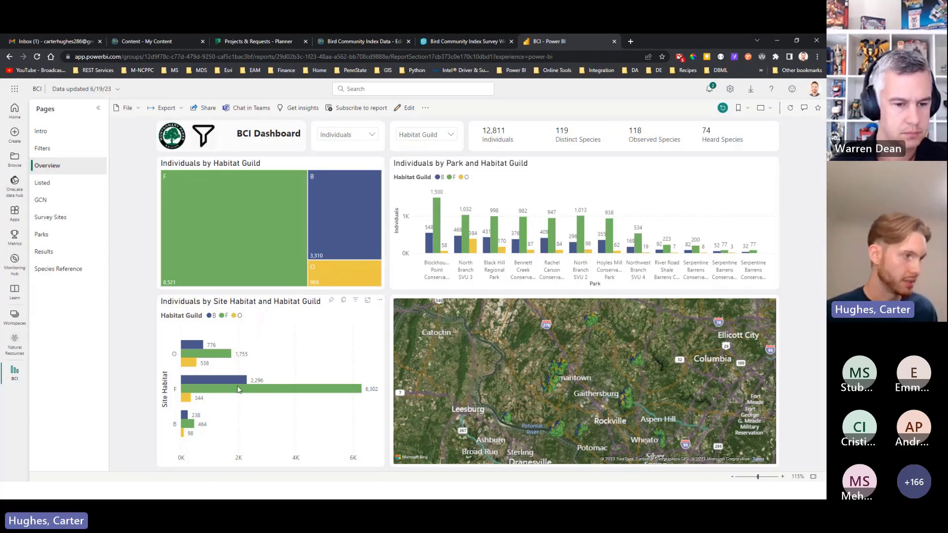
mouse_move(246, 394)
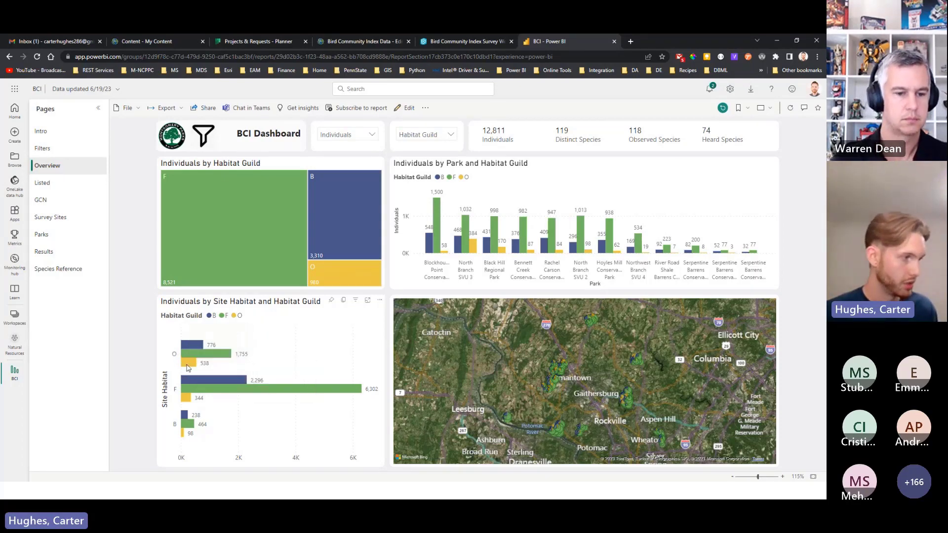
mouse_move(190, 367)
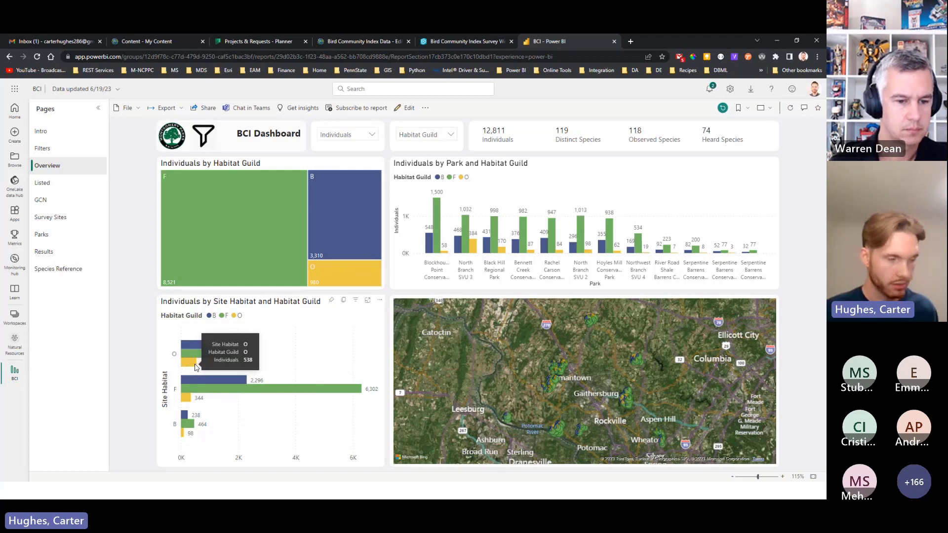
mouse_move(201, 342)
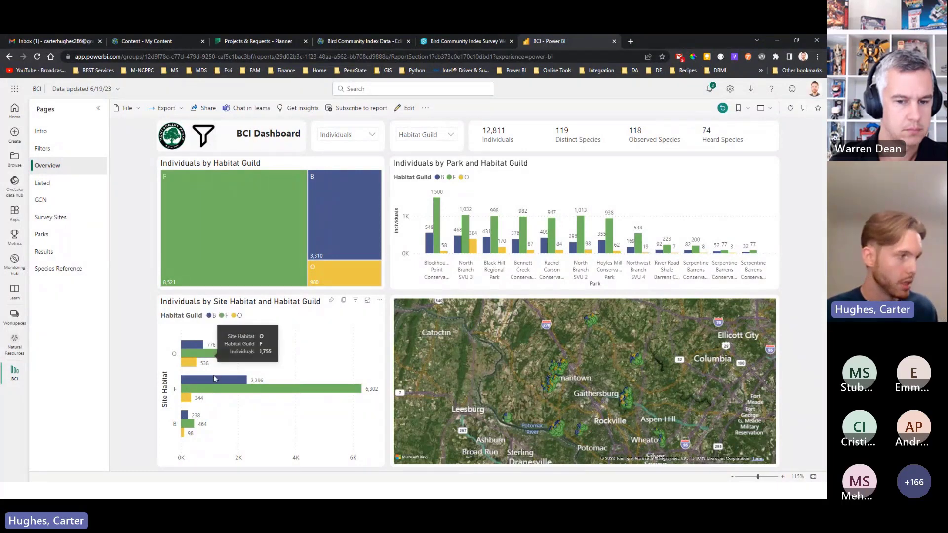
mouse_move(215, 380)
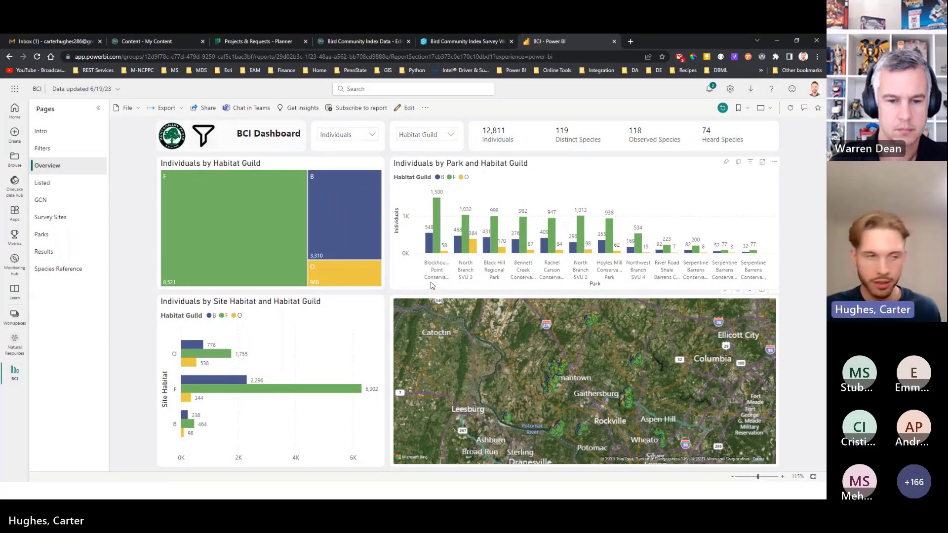
Preview the charts broken down by Resident, Temperate Migrant and Neotropical Migrant.
click(441, 136)
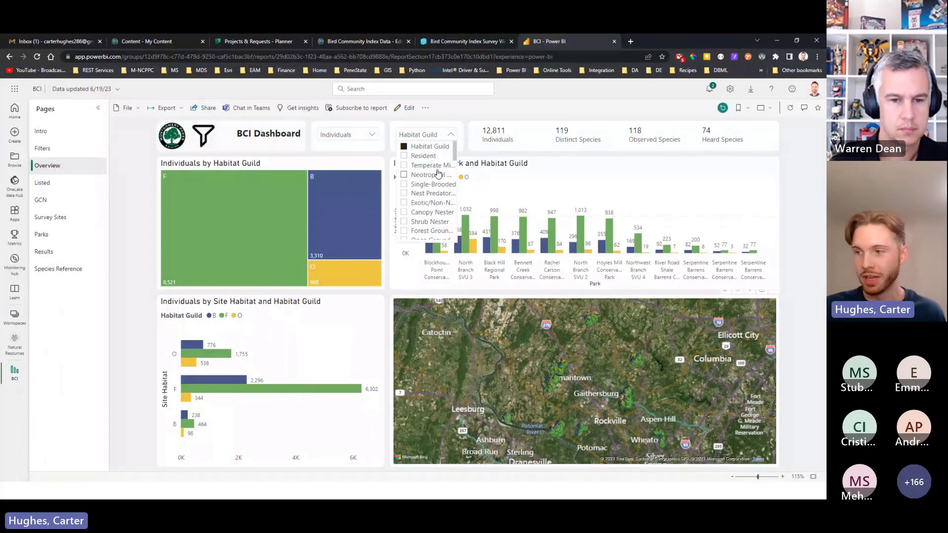
scroll(439, 178, down, 3)
scroll(439, 178, up, 5)
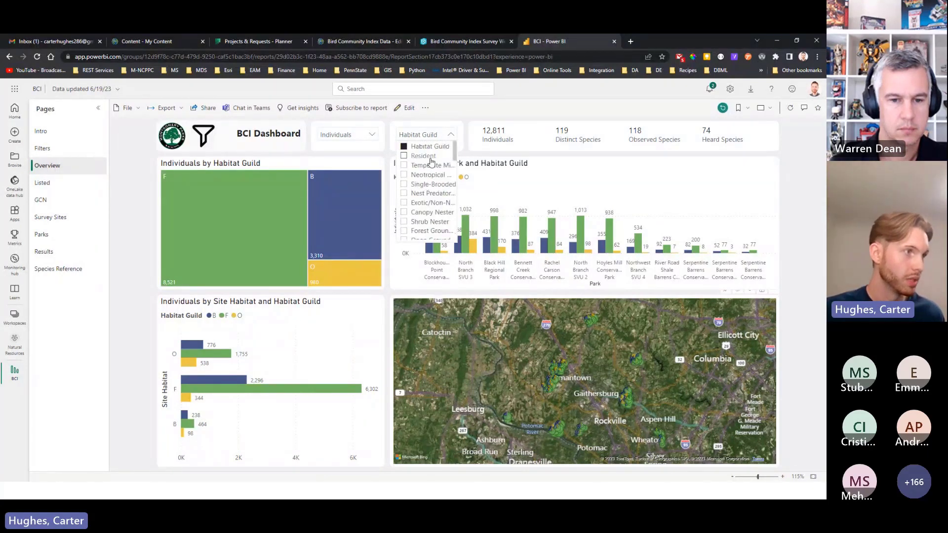
click(430, 157)
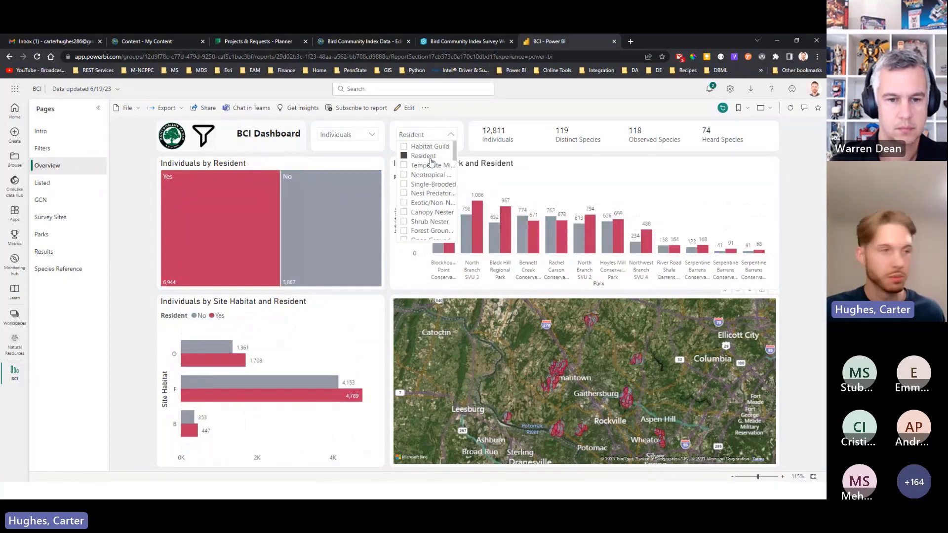
click(431, 167)
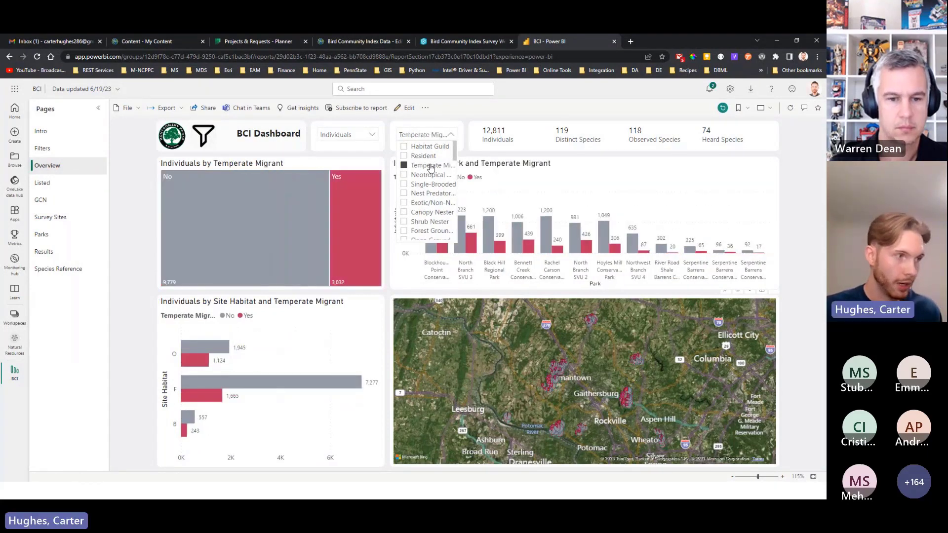
click(430, 176)
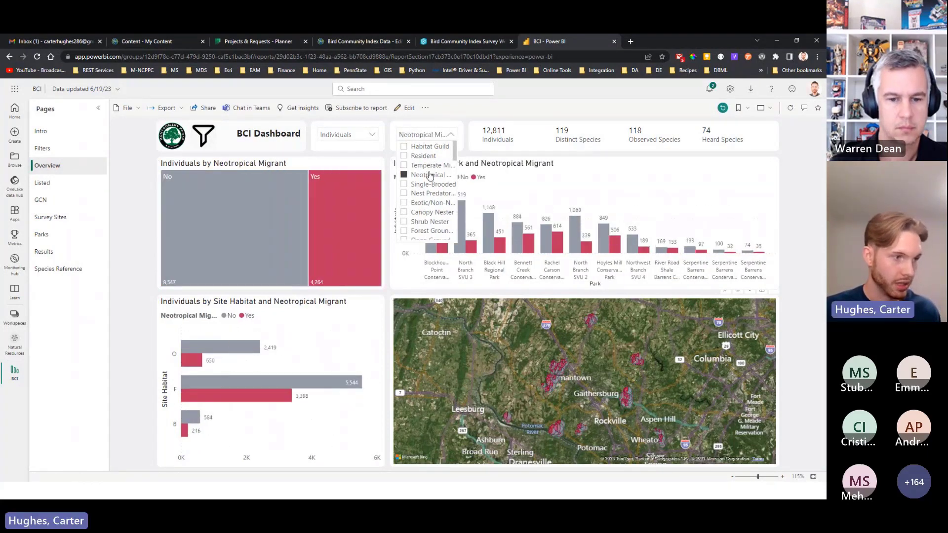
scroll(563, 410, up, 3)
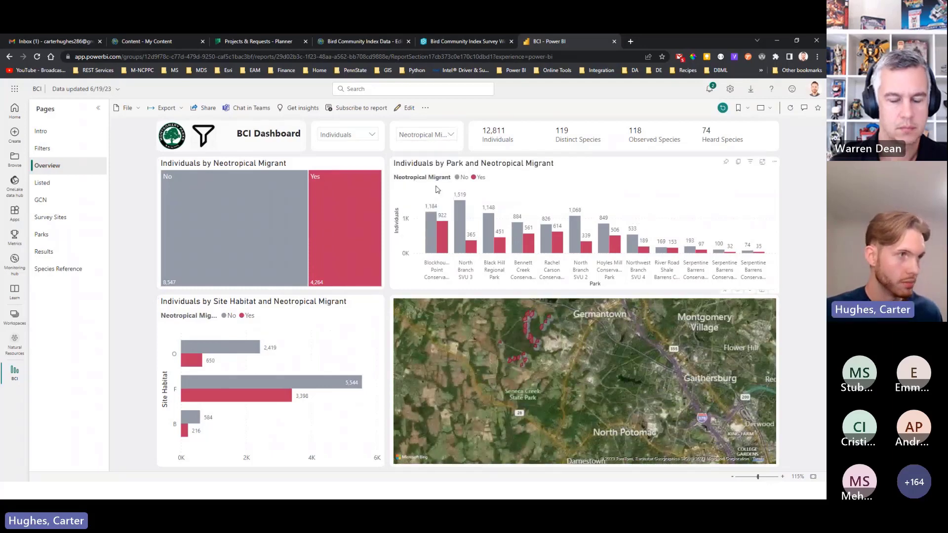
Settle on Interior Forest Obligate: 11,297 non-obligate versus 1,514 obligate individuals.
click(421, 138)
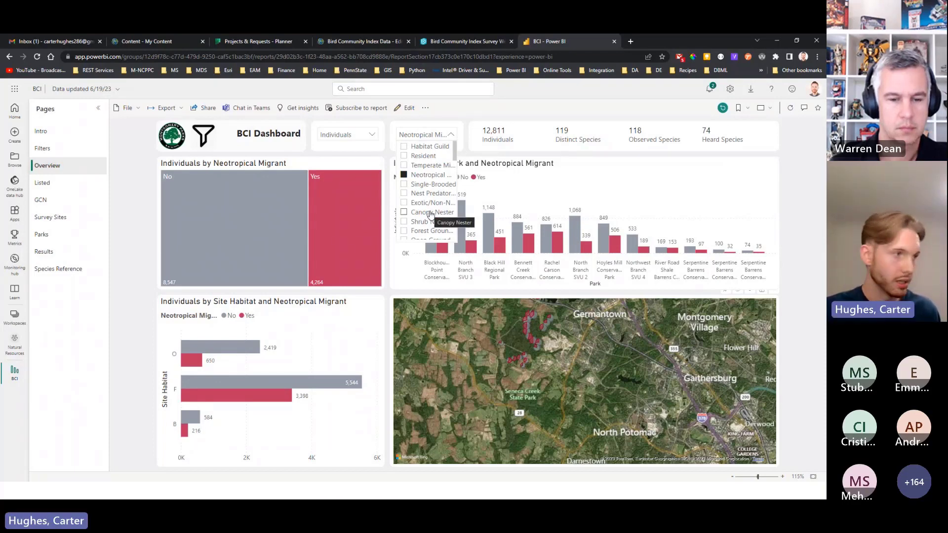
scroll(430, 213, down, 2)
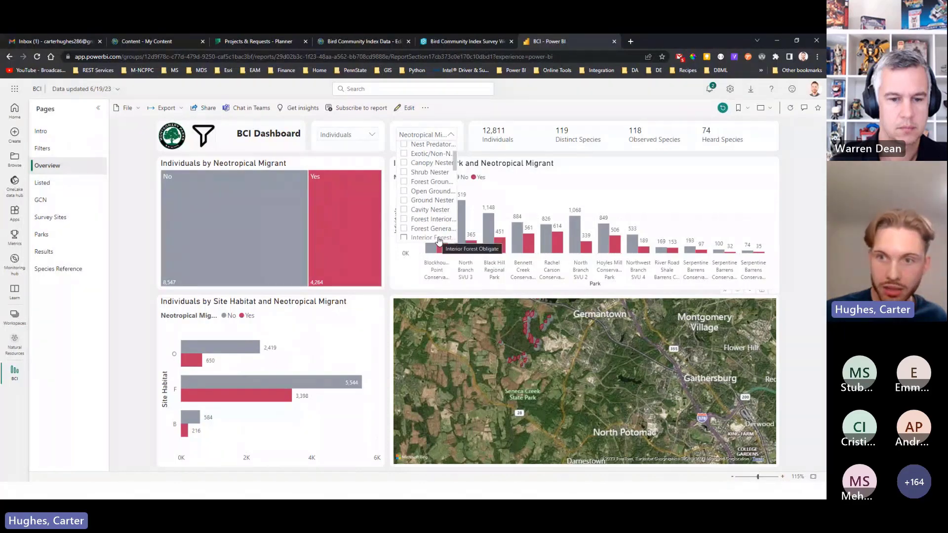
click(439, 241)
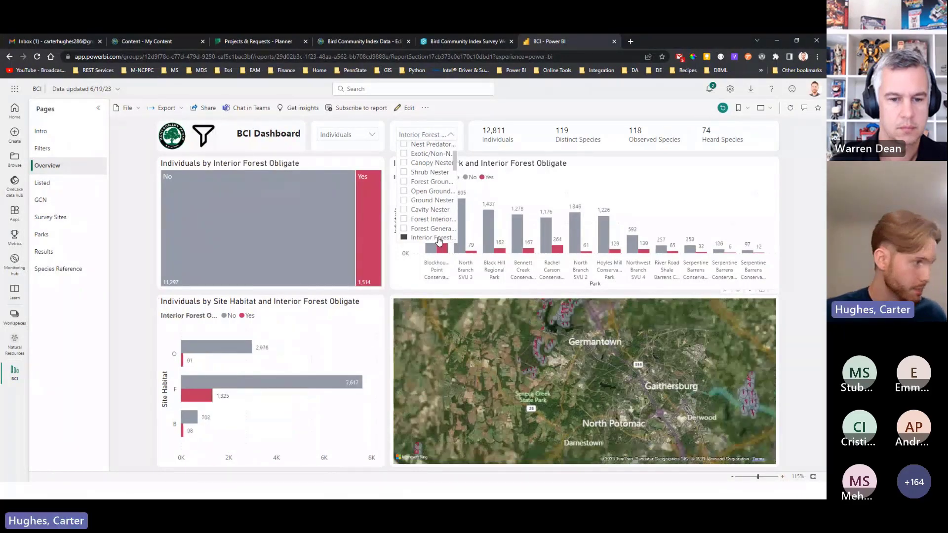
click(389, 309)
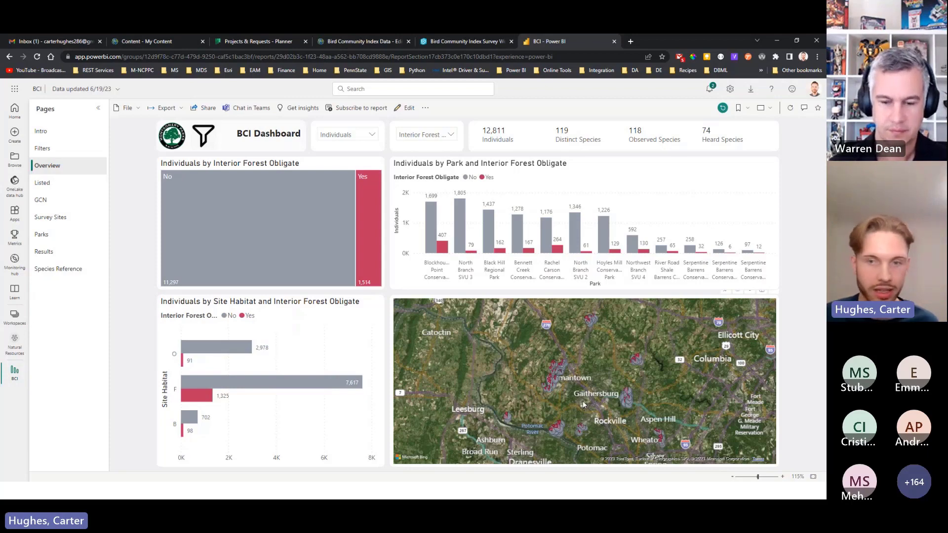
Pan the map around Germantown, clear its filter, and zoom toward Black Hill Regional Park.
scroll(556, 398, up, 3)
drag(534, 393, 555, 414)
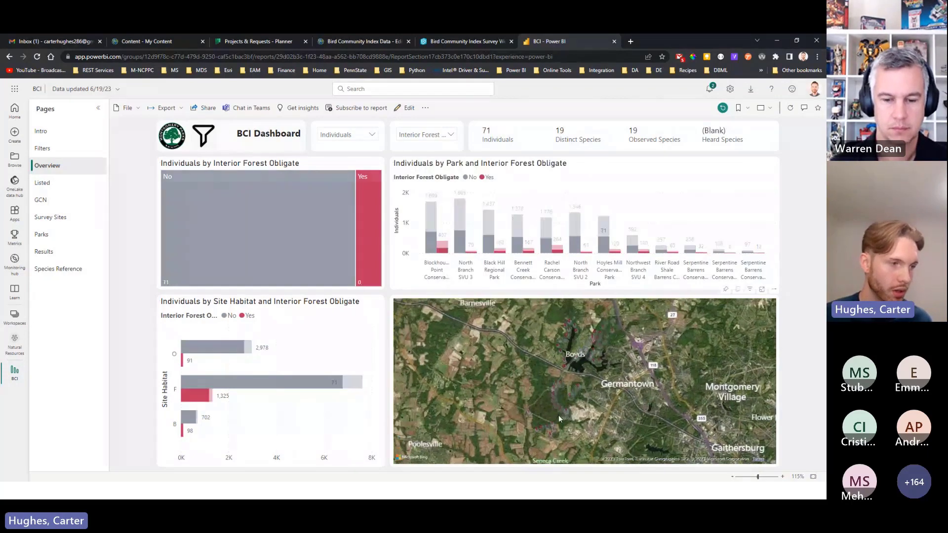
click(511, 373)
scroll(535, 357, up, 3)
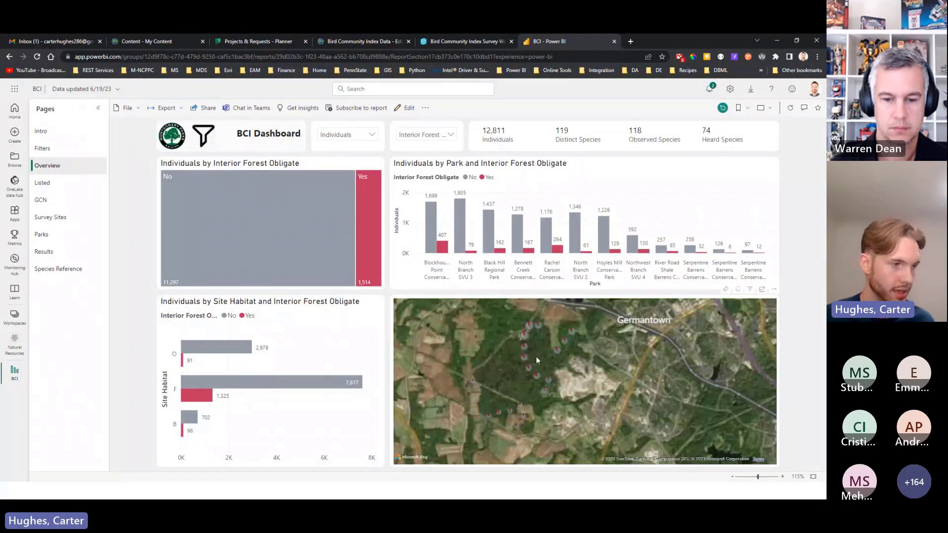
mouse_move(543, 364)
mouse_down()
mouse_move(525, 352)
mouse_move(529, 367)
mouse_up()
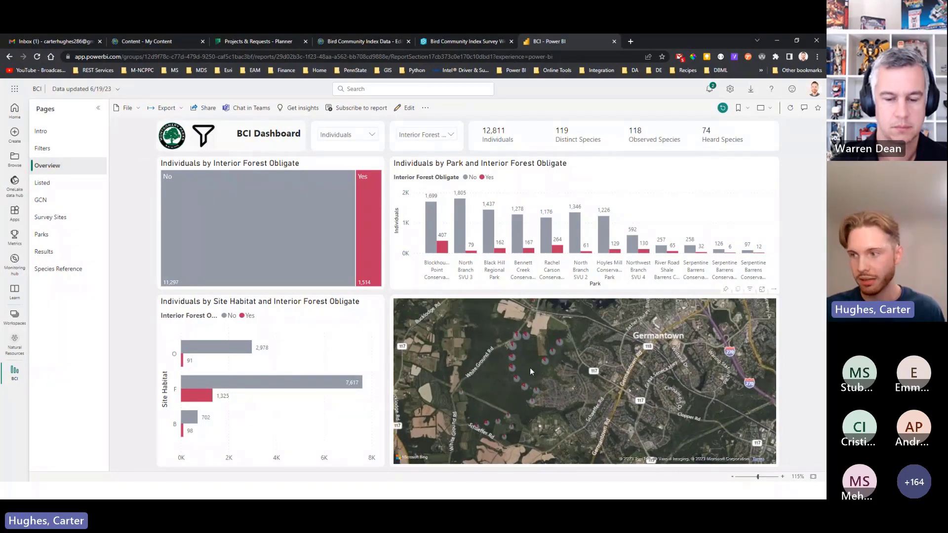
drag(529, 369, 490, 430)
scroll(565, 368, up, 2)
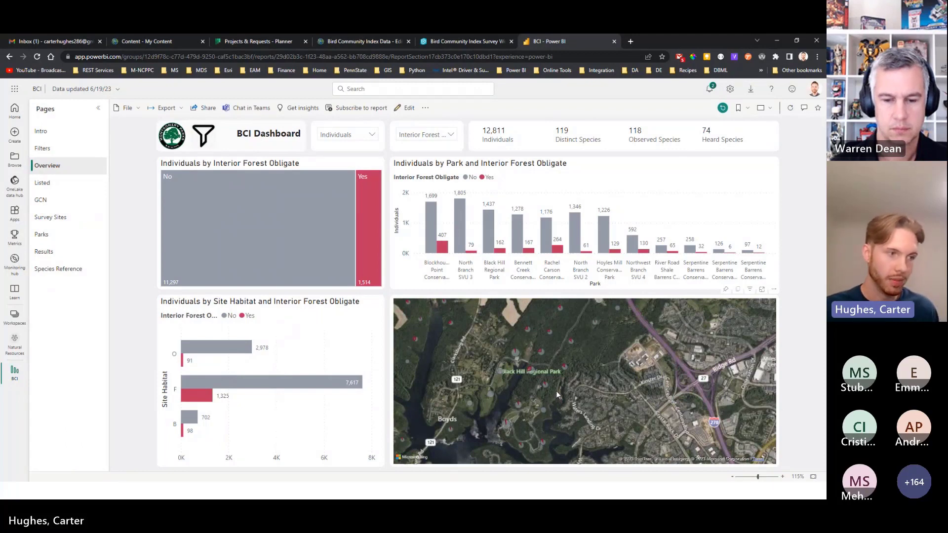
Explore Black Hill Regional Park, then zoom out and pan east toward Olney and Rockville.
drag(583, 353, 589, 364)
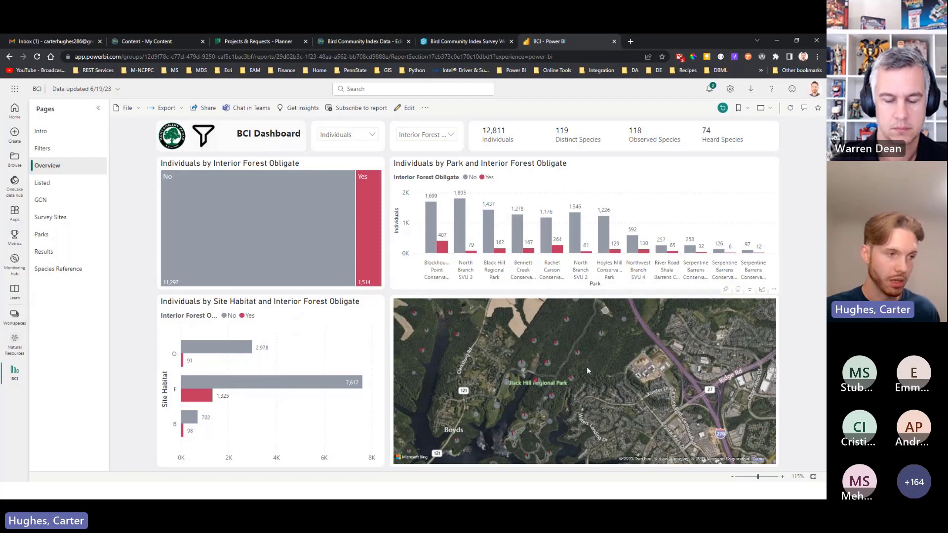
drag(586, 367, 638, 360)
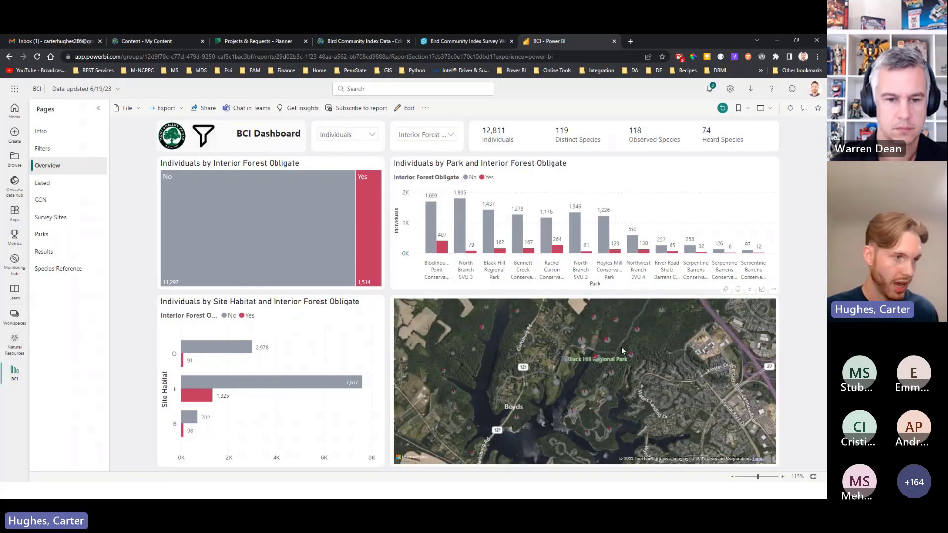
drag(621, 347, 582, 398)
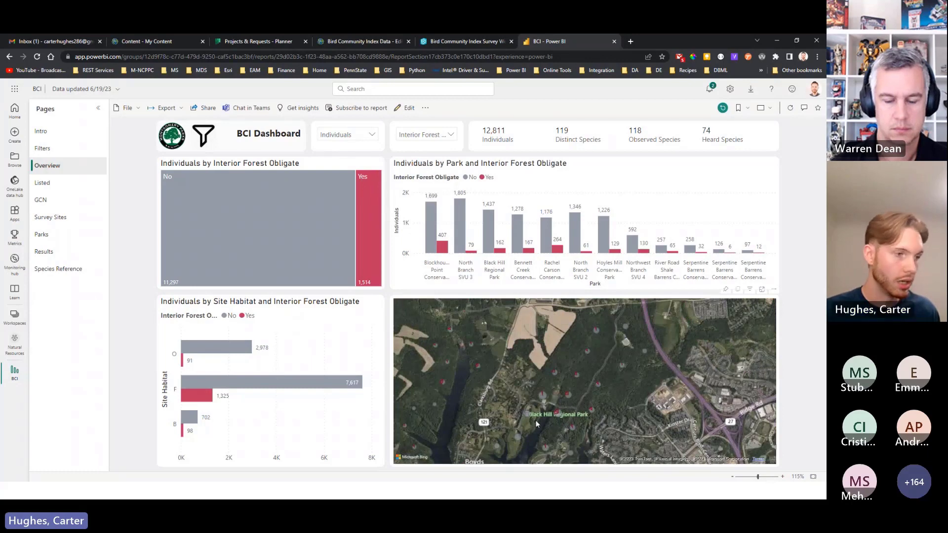
scroll(556, 425, up, 1)
drag(572, 405, 546, 428)
scroll(546, 427, down, 3)
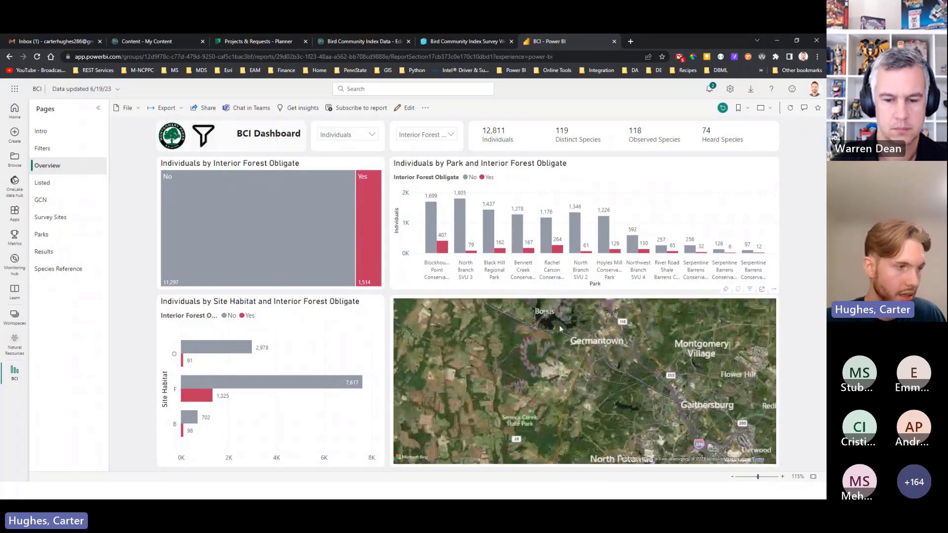
drag(569, 363, 482, 357)
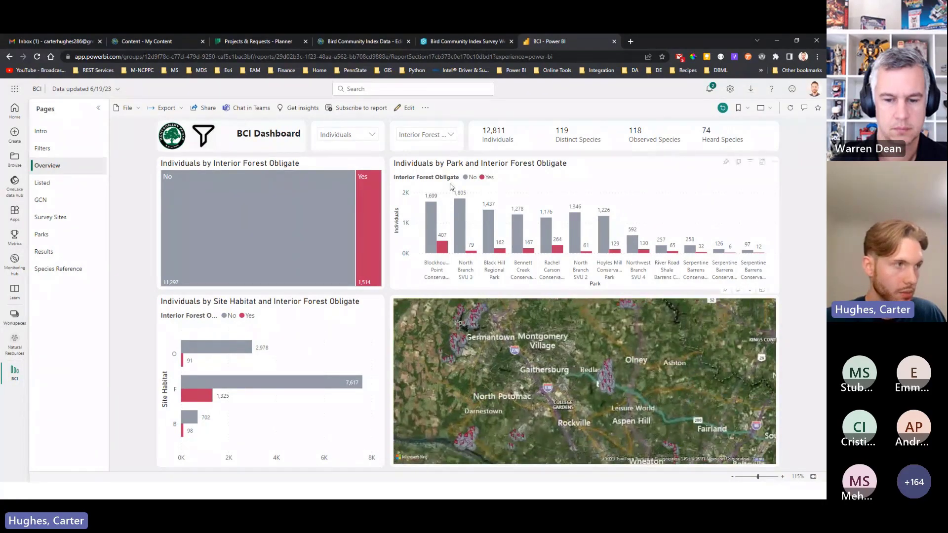
Group all Overview visuals by Nester, led by Canopy Nester 6,507 and Shrub Nester 3,277.
click(435, 133)
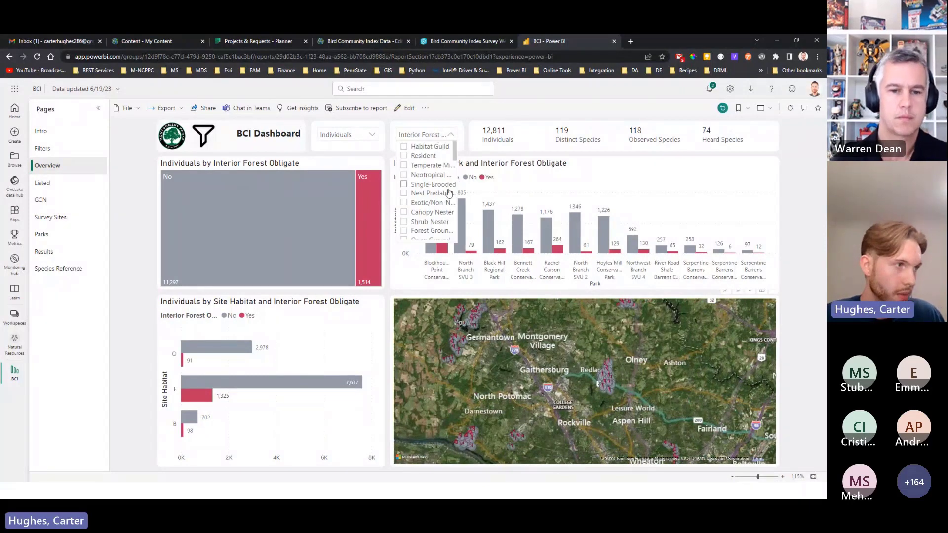
scroll(448, 192, down, 5)
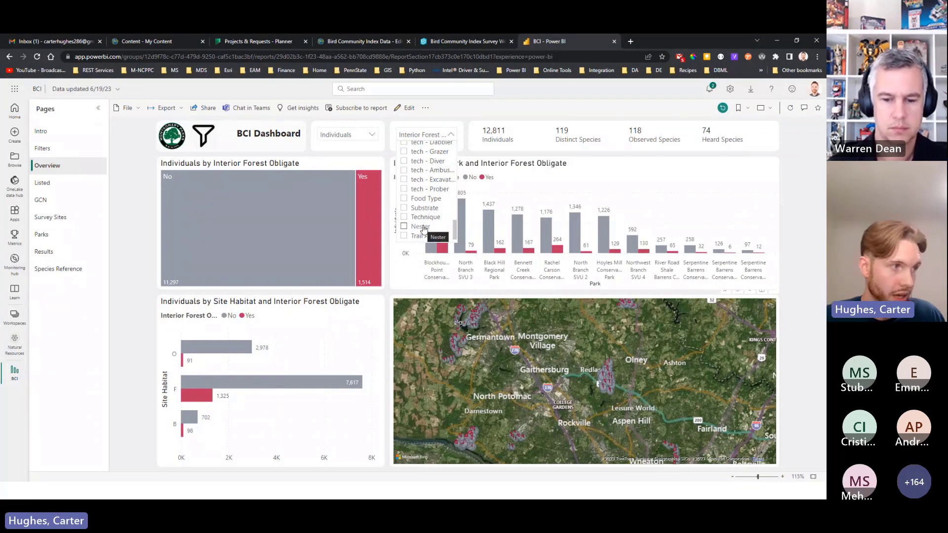
click(419, 227)
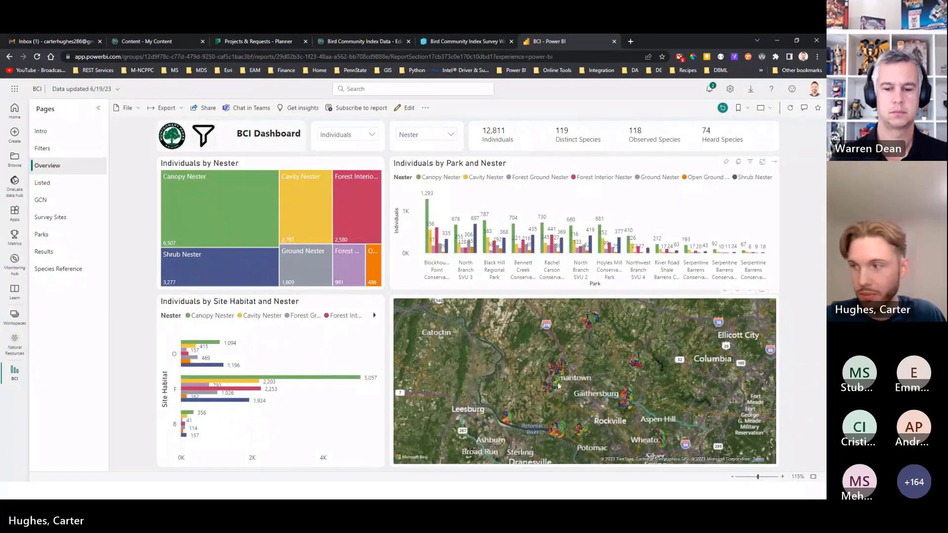
scroll(558, 386, up, 2)
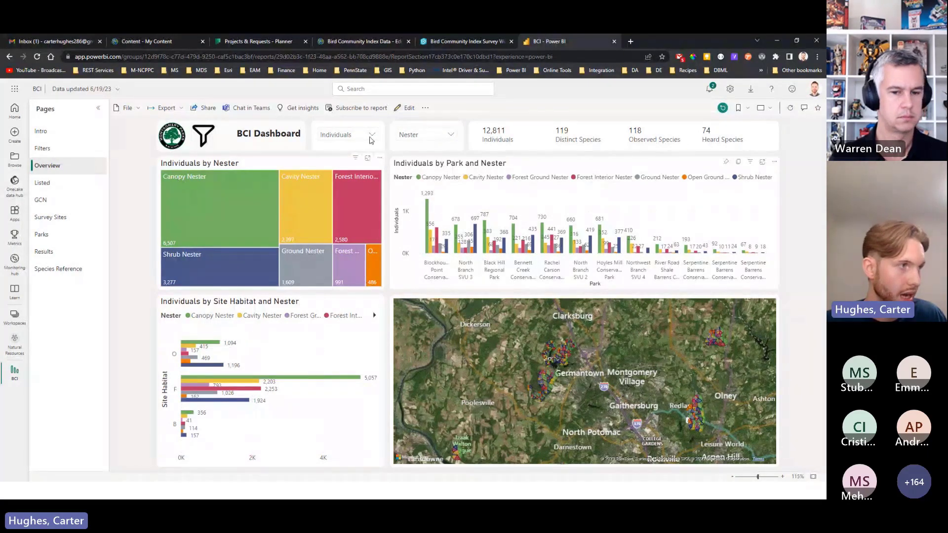
click(410, 137)
click(382, 144)
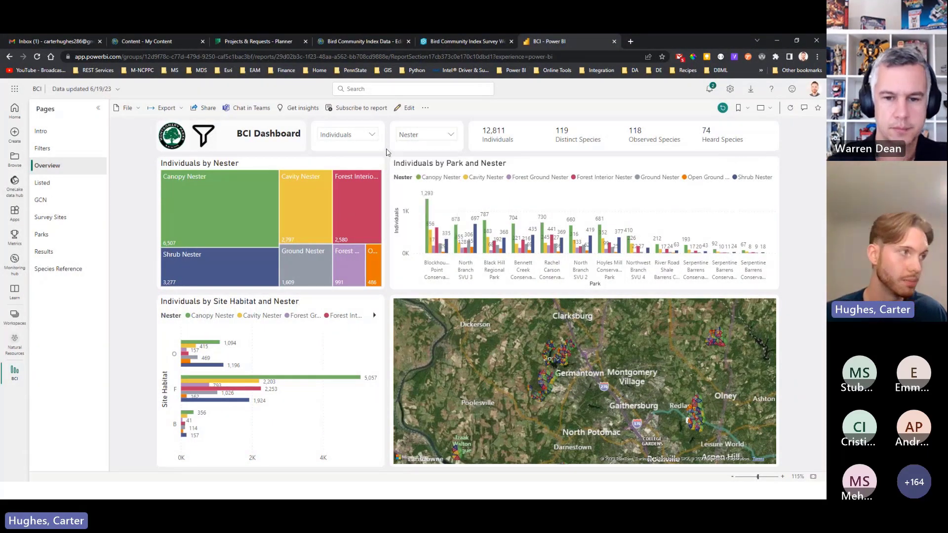
click(411, 137)
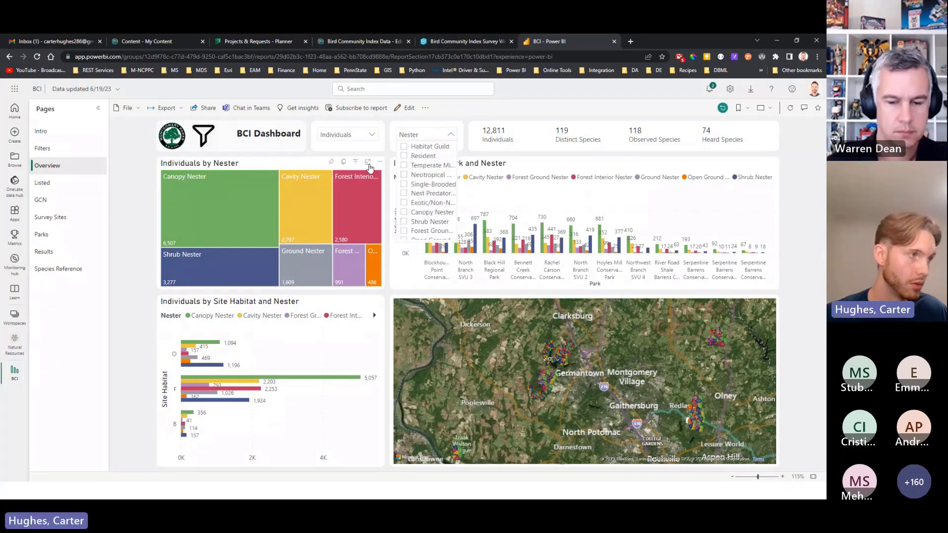
click(394, 156)
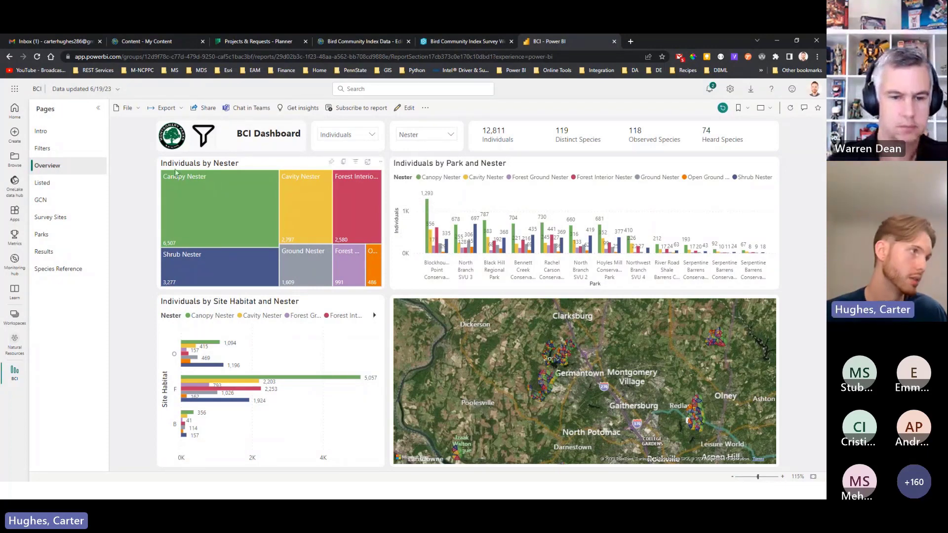
click(203, 140)
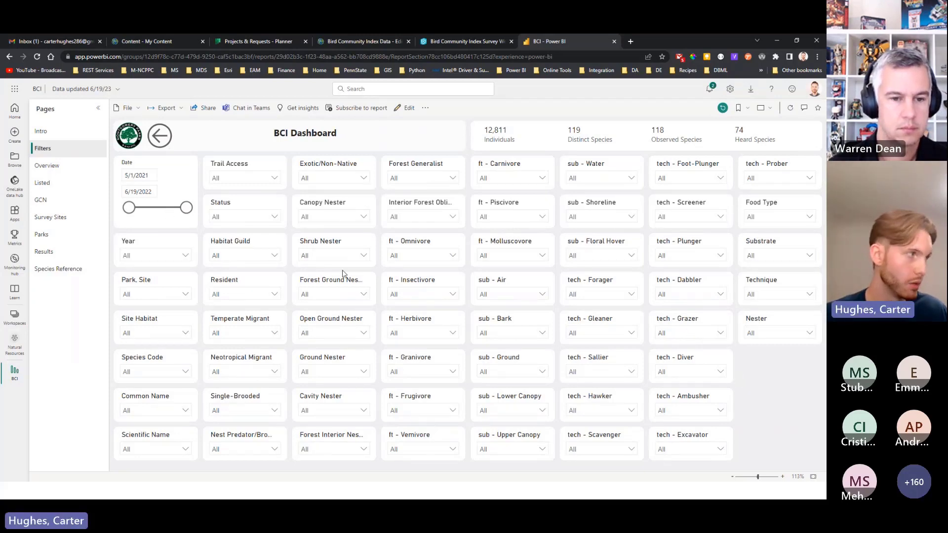
click(61, 171)
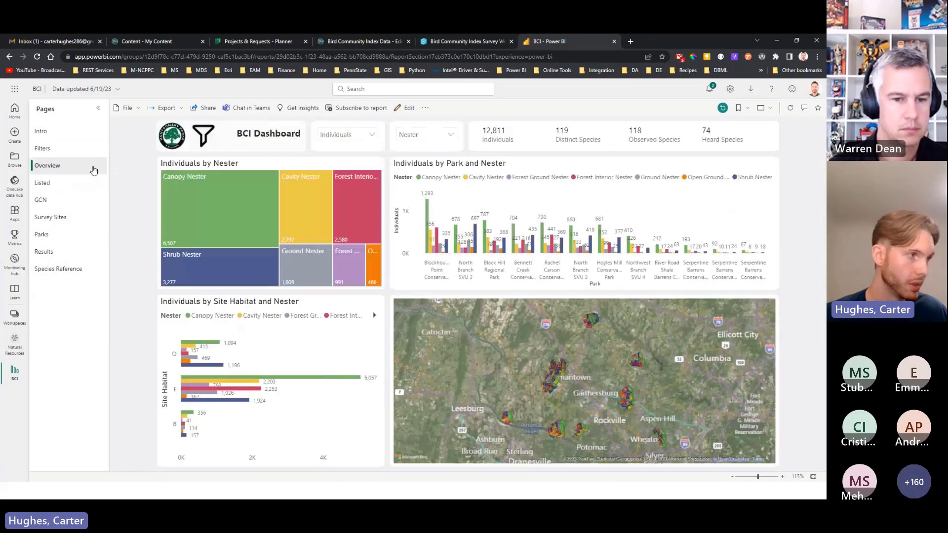
Compare the charts grouped by Habitat Guild, Neotropical Migrant, Temperate Migrant and Resident.
click(426, 135)
click(427, 148)
click(421, 176)
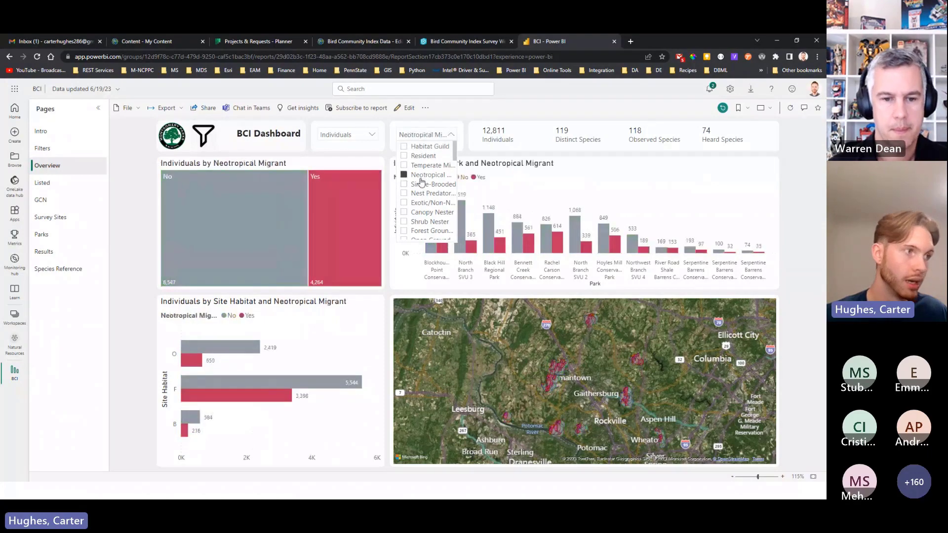
click(422, 166)
click(422, 156)
click(424, 148)
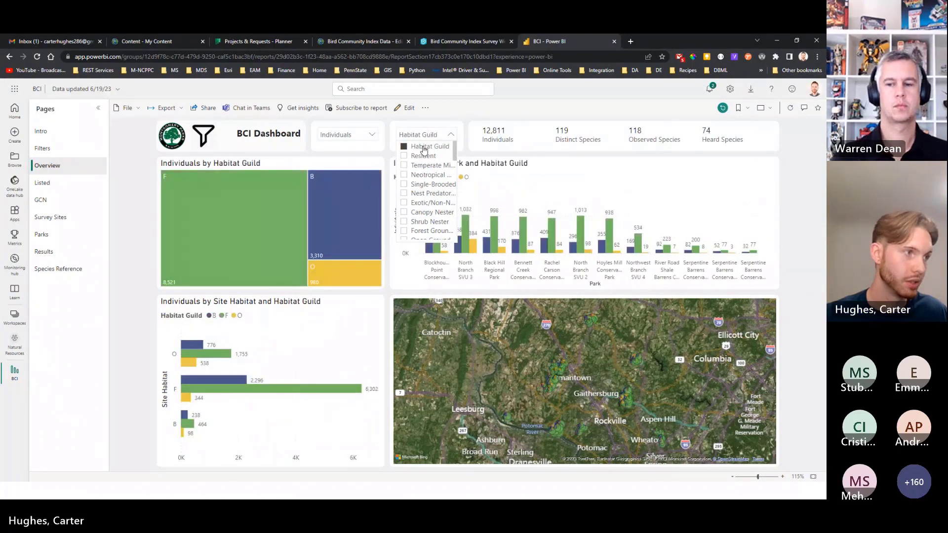
scroll(427, 200, down, 5)
scroll(427, 200, up, 3)
scroll(425, 197, up, 3)
Try Single-Brooded, then group by Nest Predator/Brood Parasite: 11,243 No versus 1,568 Yes.
click(423, 186)
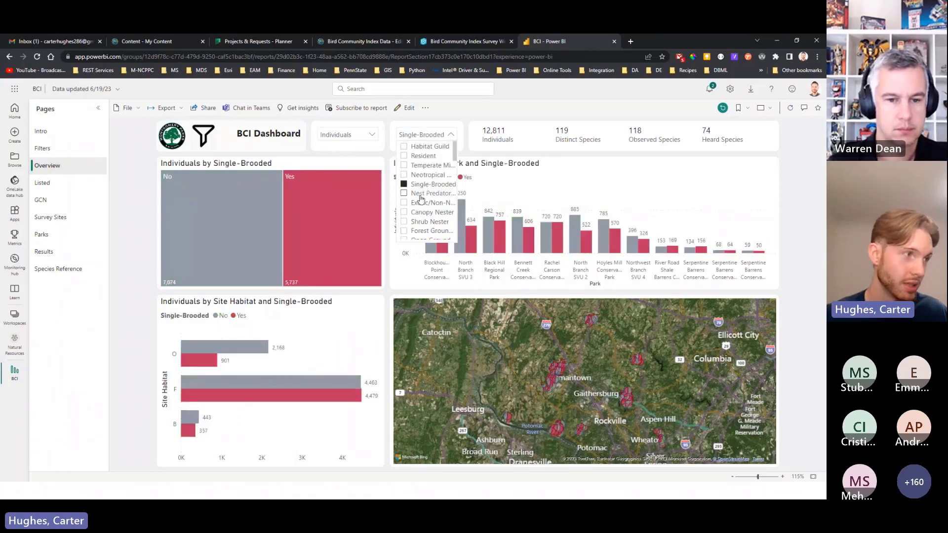
click(424, 176)
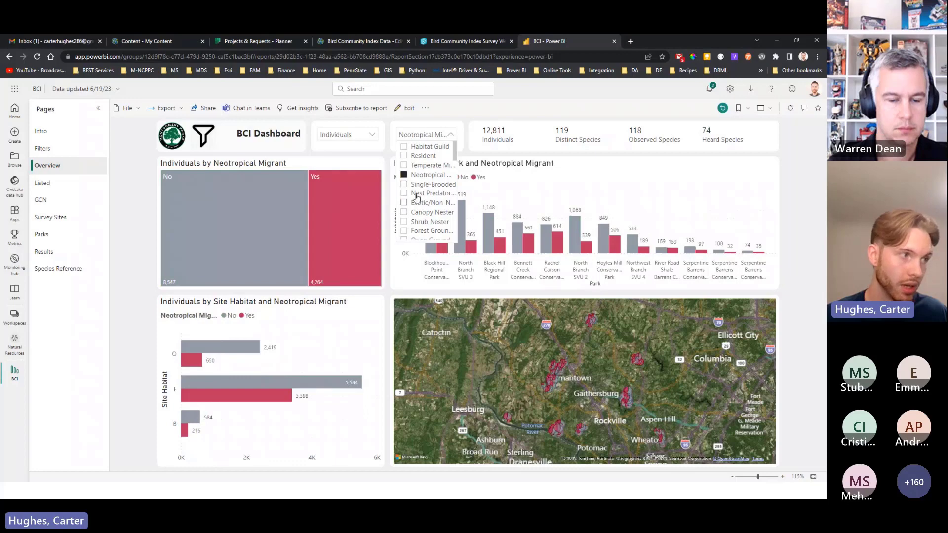
click(415, 193)
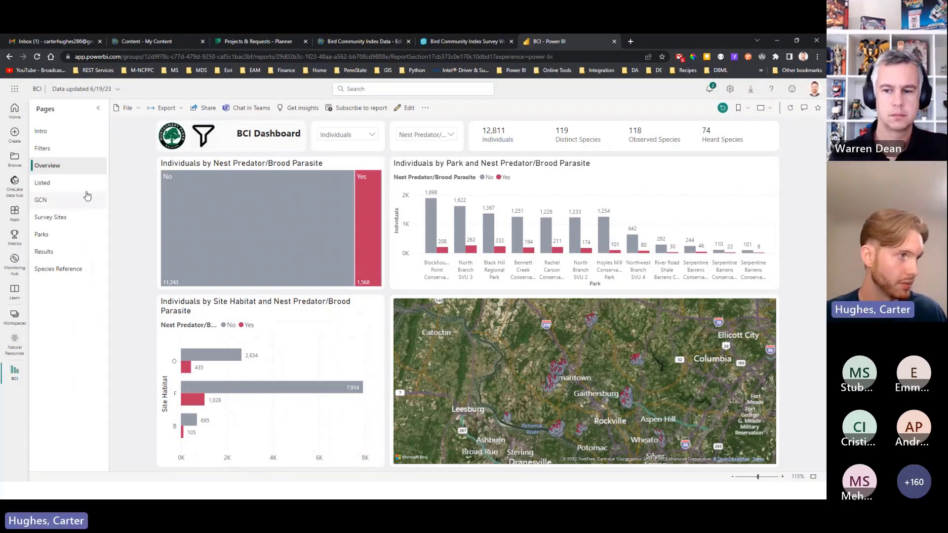
click(345, 135)
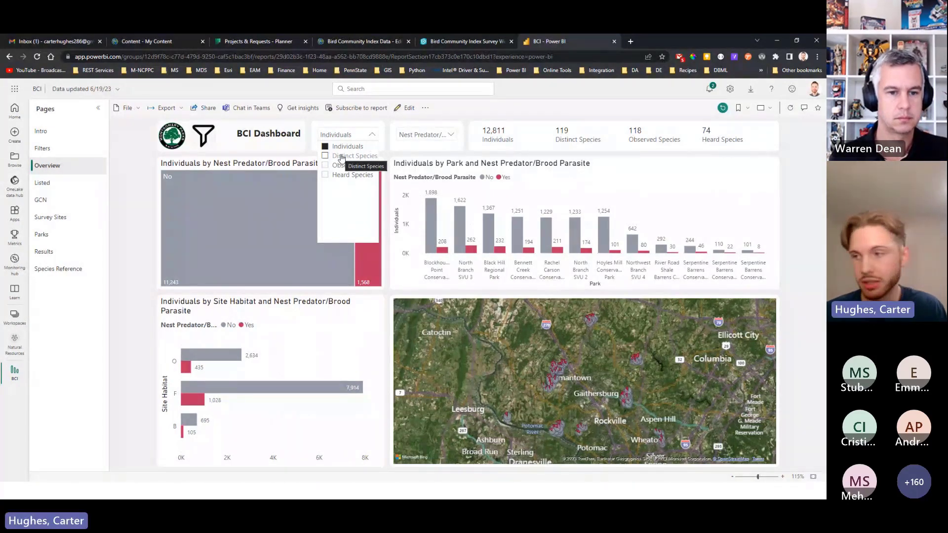
Switch the measure slicer from Individuals to Distinct Species.
click(341, 157)
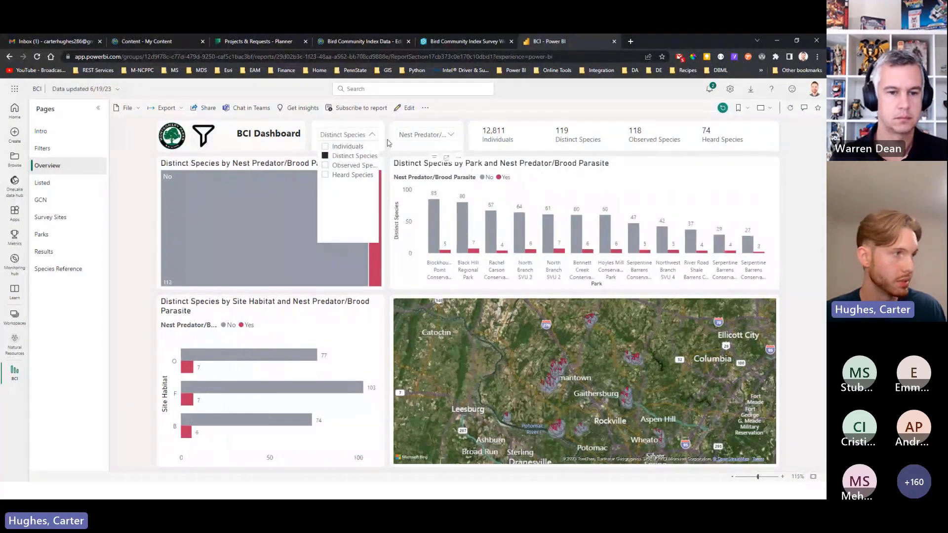
click(183, 135)
click(346, 135)
click(352, 157)
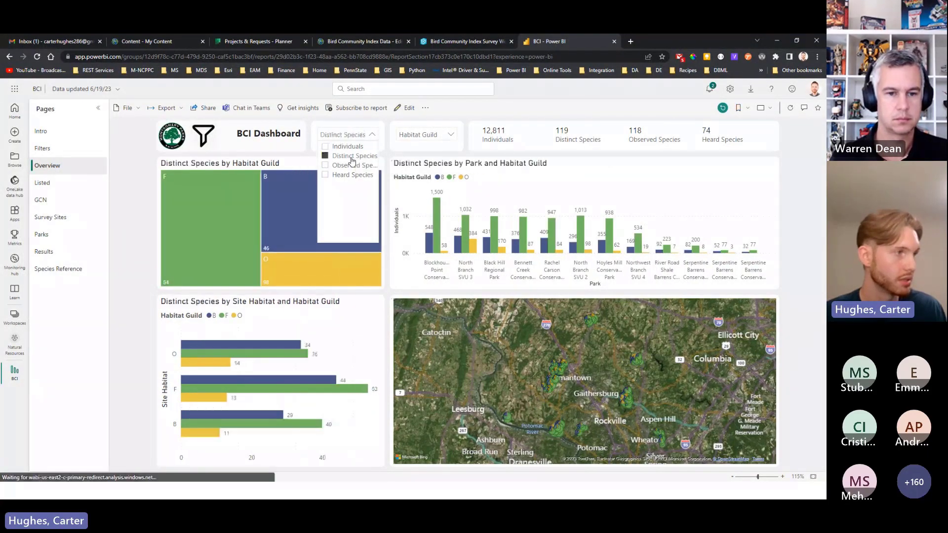
click(339, 146)
Compare Observed, Individuals and Heard Species, settling on Distinct Species (guild F 54, B 46).
click(346, 141)
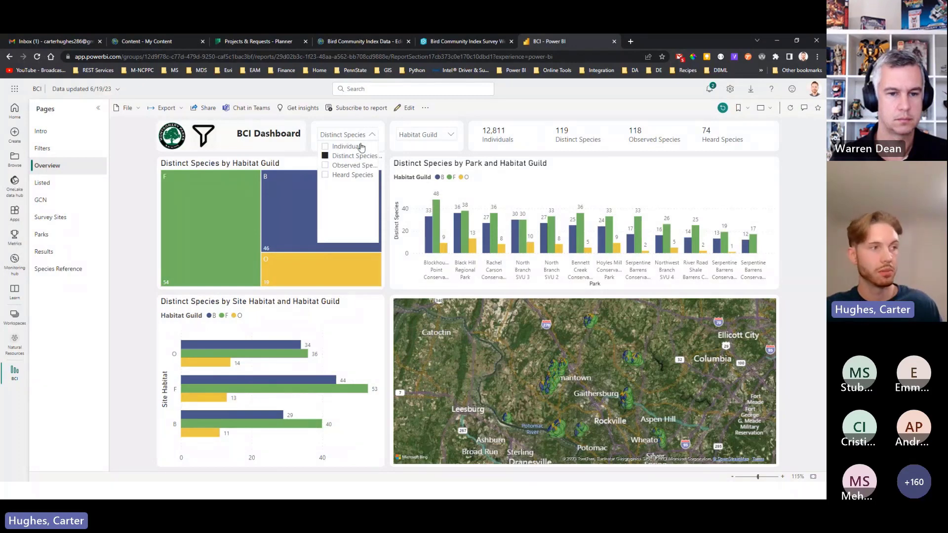
click(354, 166)
click(352, 147)
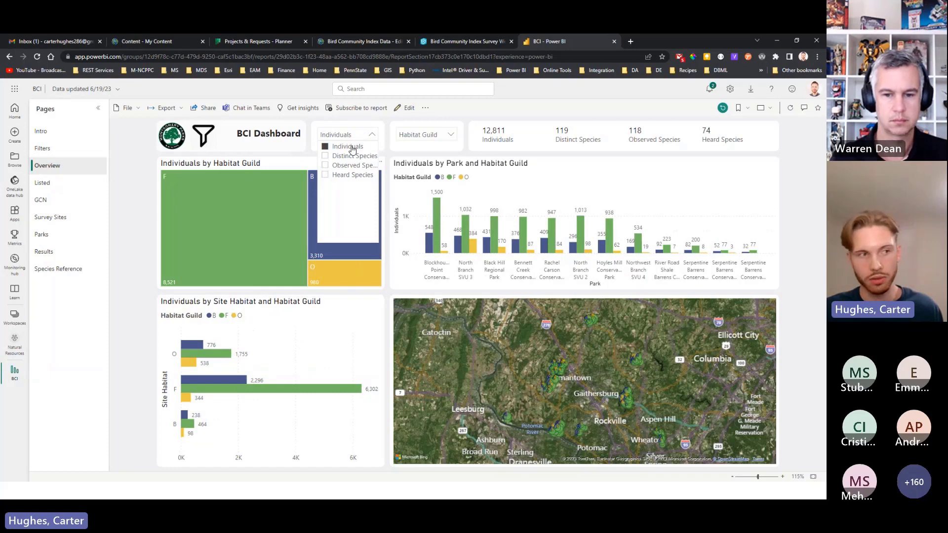
click(354, 157)
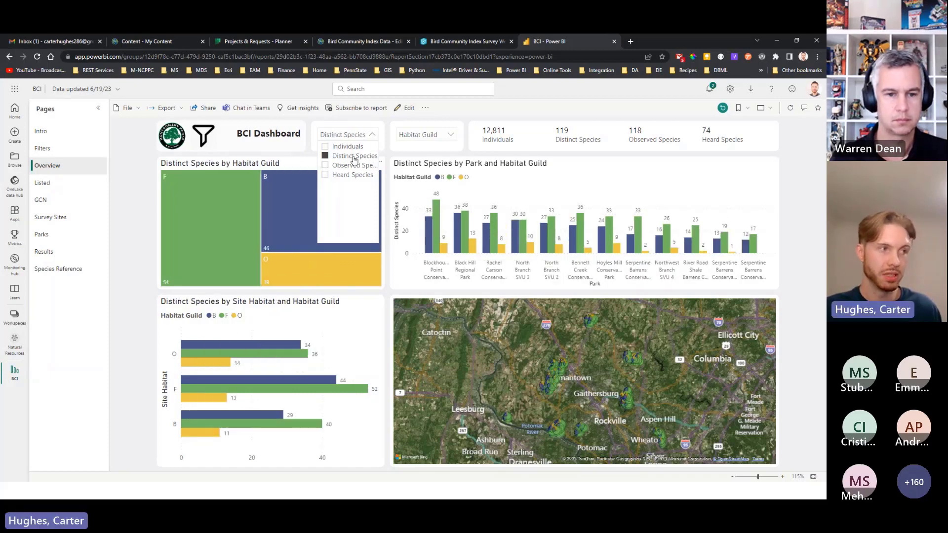
click(356, 166)
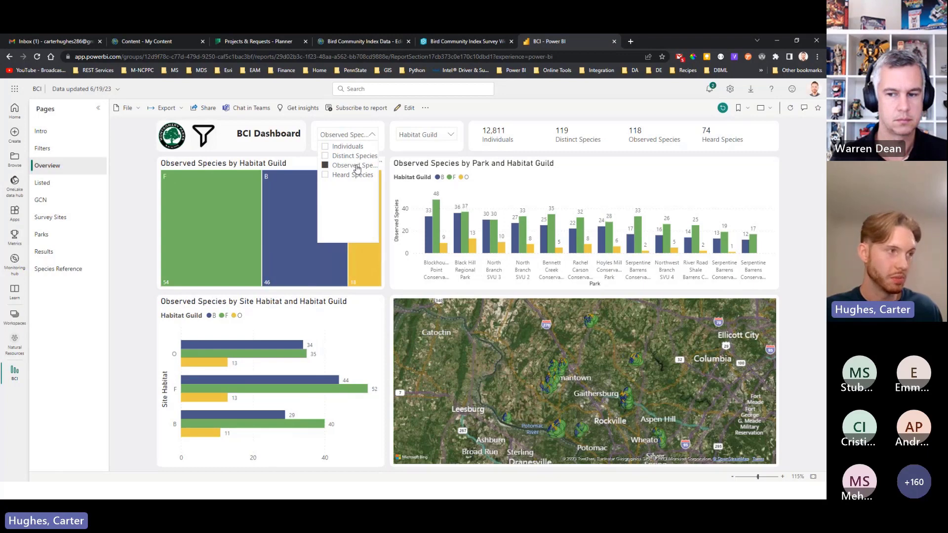
click(354, 173)
click(354, 156)
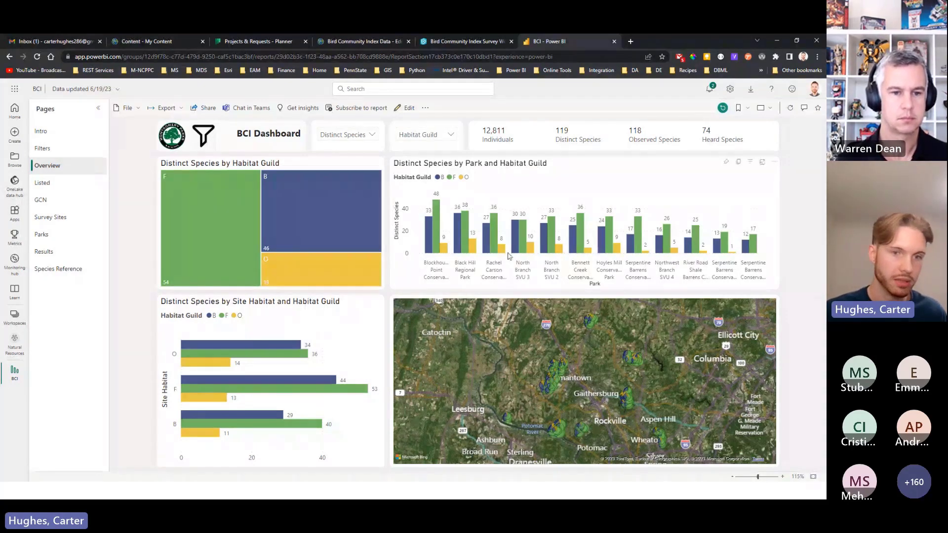
Return to the slideshow and advance to the Acoustic Monitoring Devices slide.
key(alt+Tab)
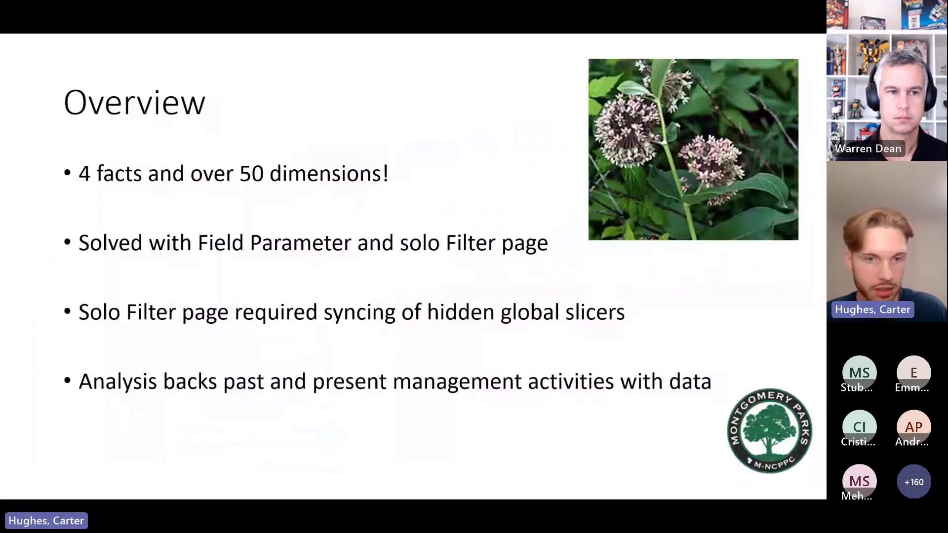
key(Right)
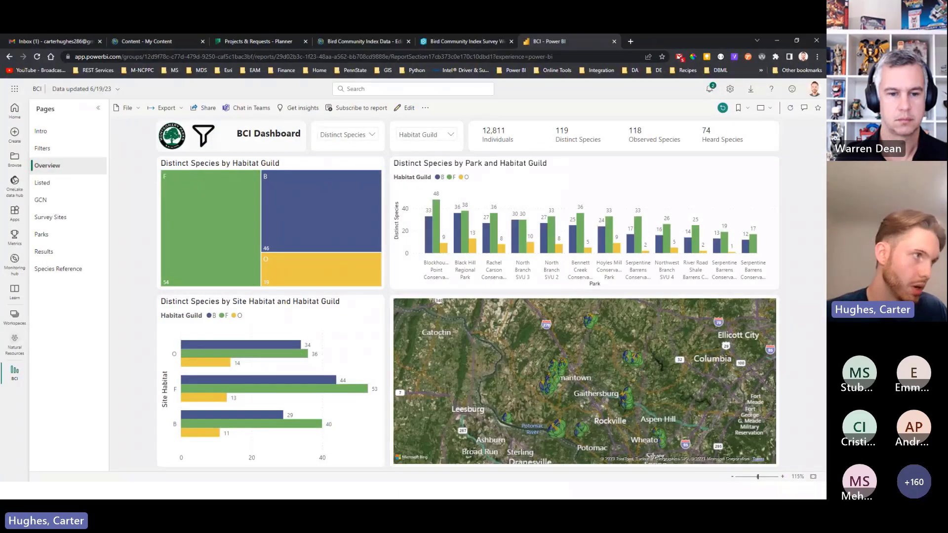
Set the Overview measure slicer to Individuals, then return to the BCI report's Filters page in Desktop.
click(340, 135)
click(339, 147)
click(390, 154)
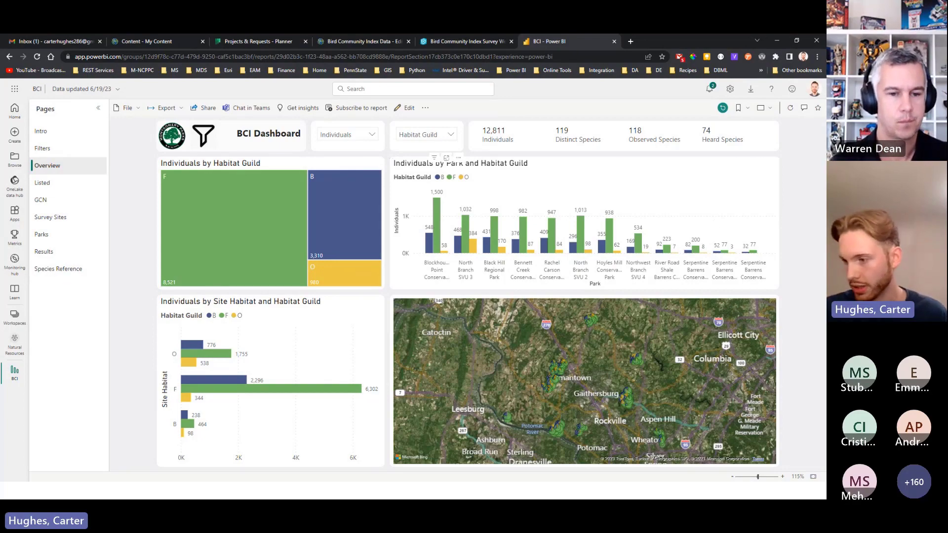
key(alt+Tab)
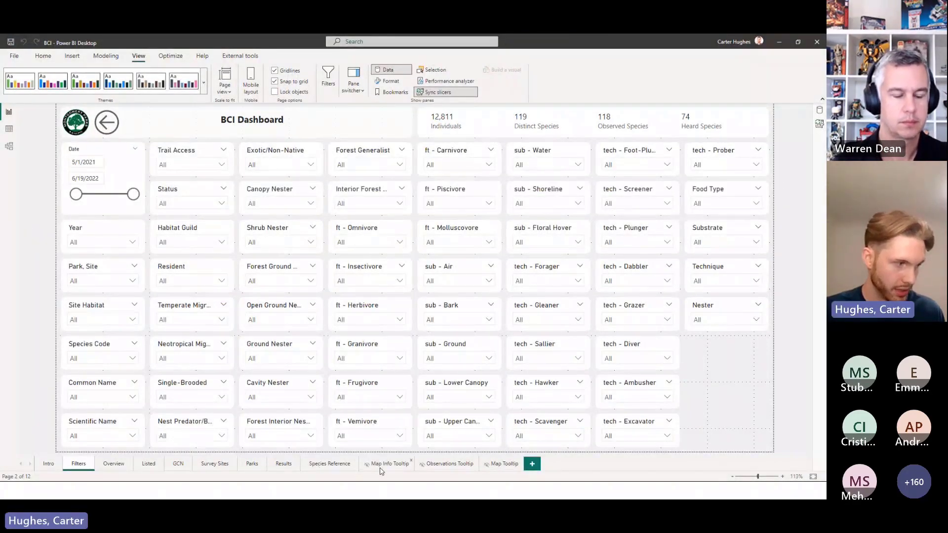
Review the table relationship diagram in Model view.
click(9, 146)
scroll(296, 341, down, 1)
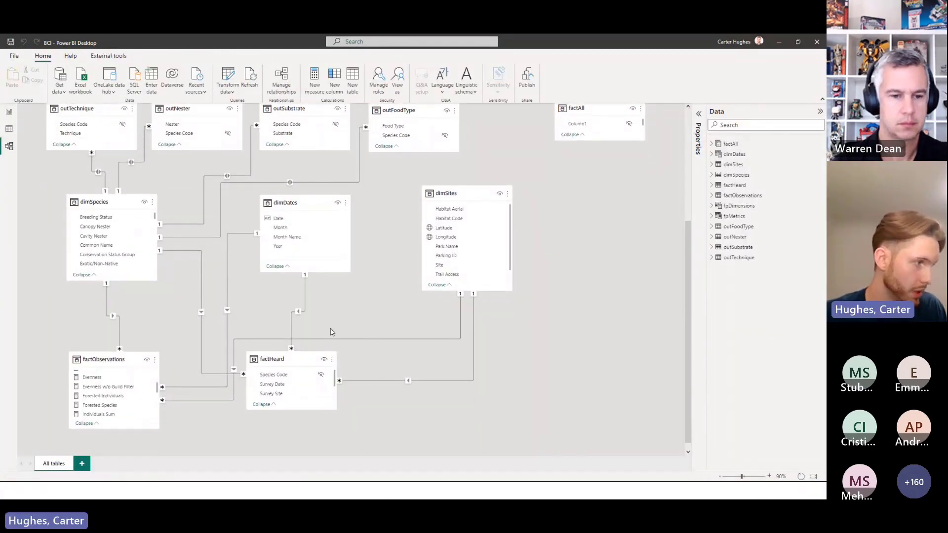
scroll(365, 316, up, 2)
scroll(372, 343, down, 1)
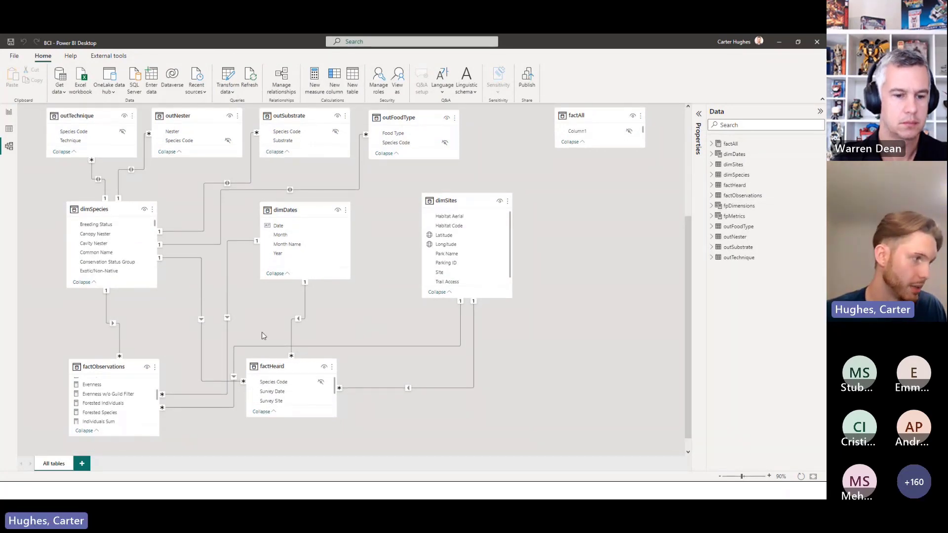
scroll(262, 332, down, 1)
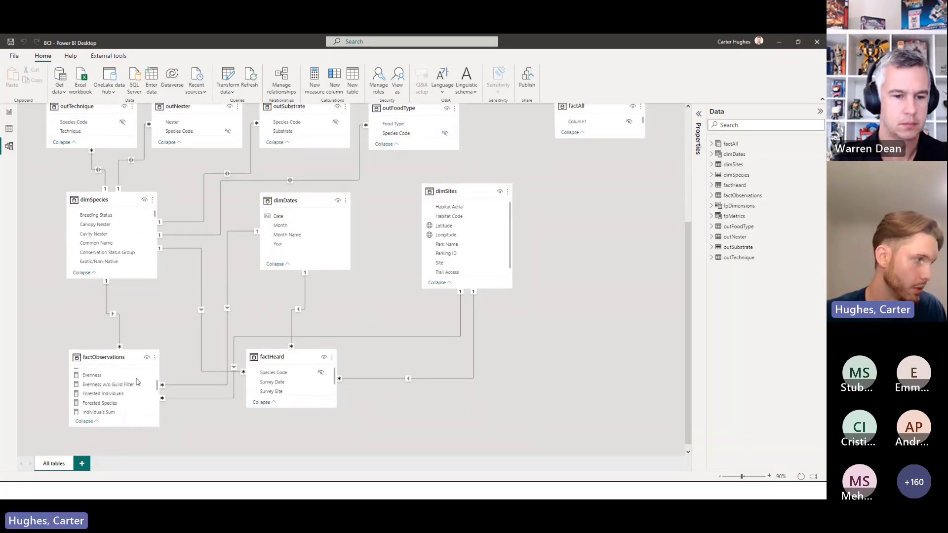
Compare the factObservations and factHeard table rows in Table view.
click(8, 129)
click(755, 195)
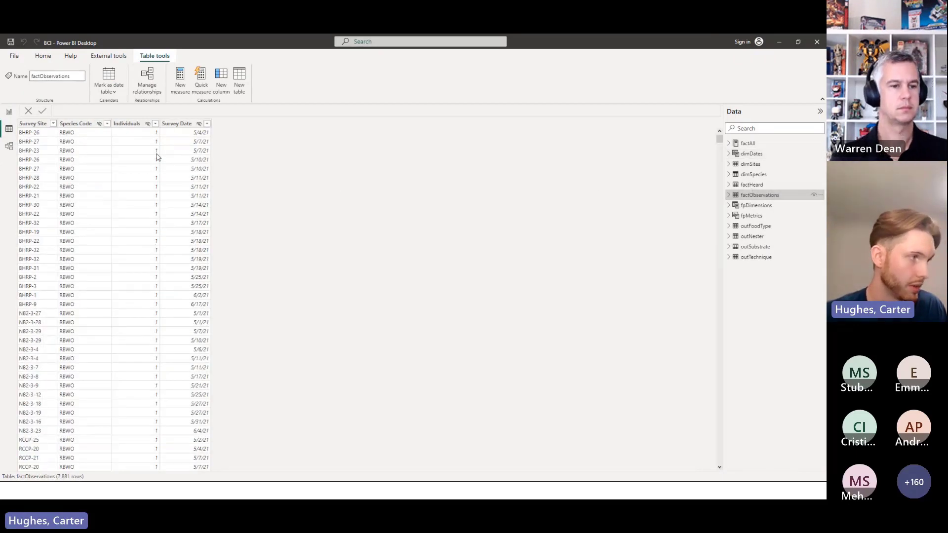
click(769, 187)
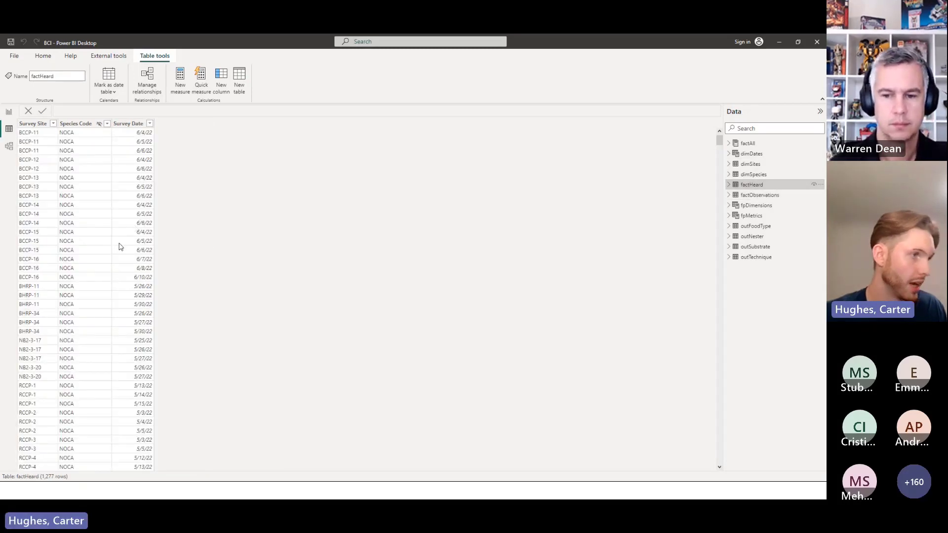
click(750, 197)
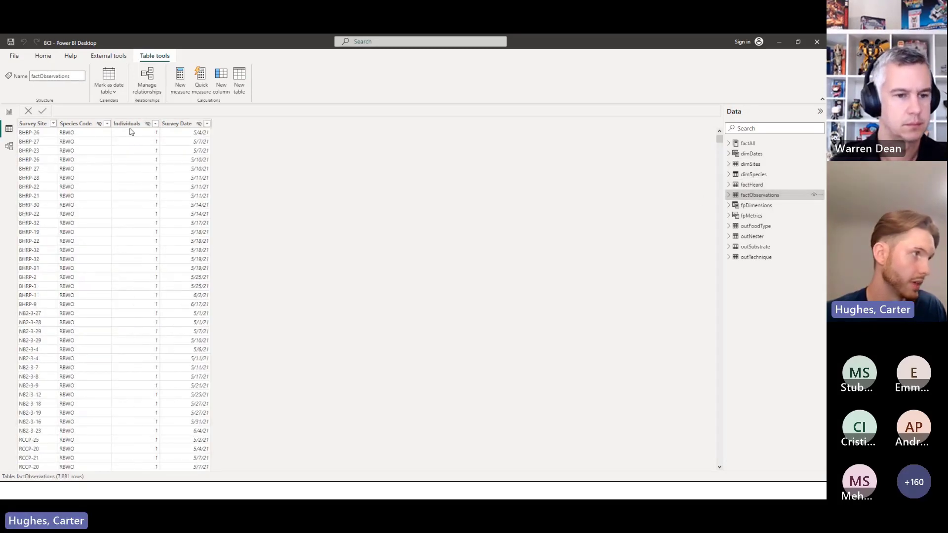
click(751, 185)
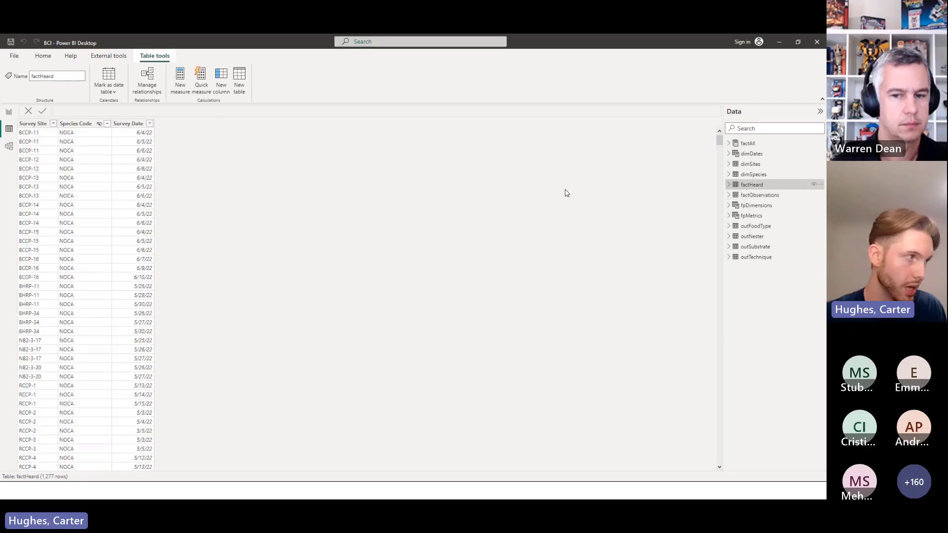
Revisit the relationship diagram, then open the report's Overview page.
click(9, 146)
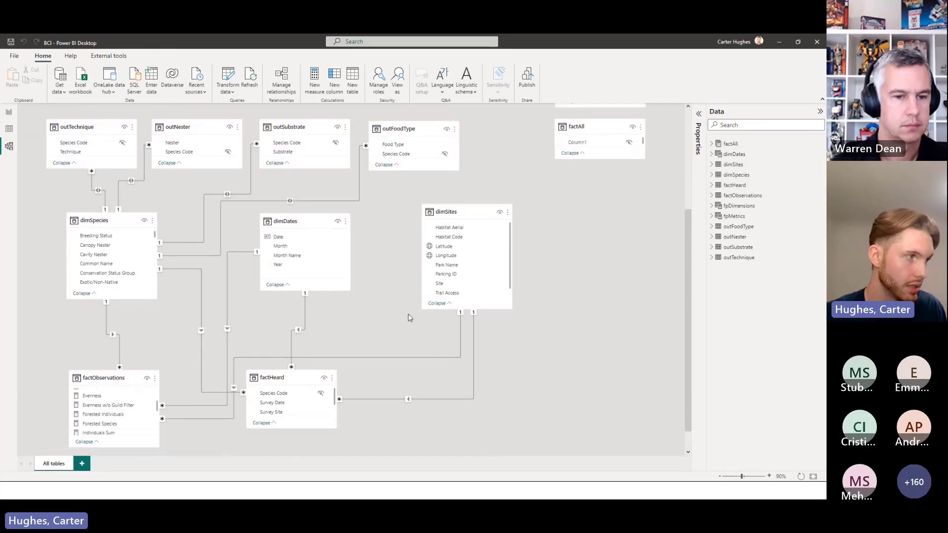
click(9, 112)
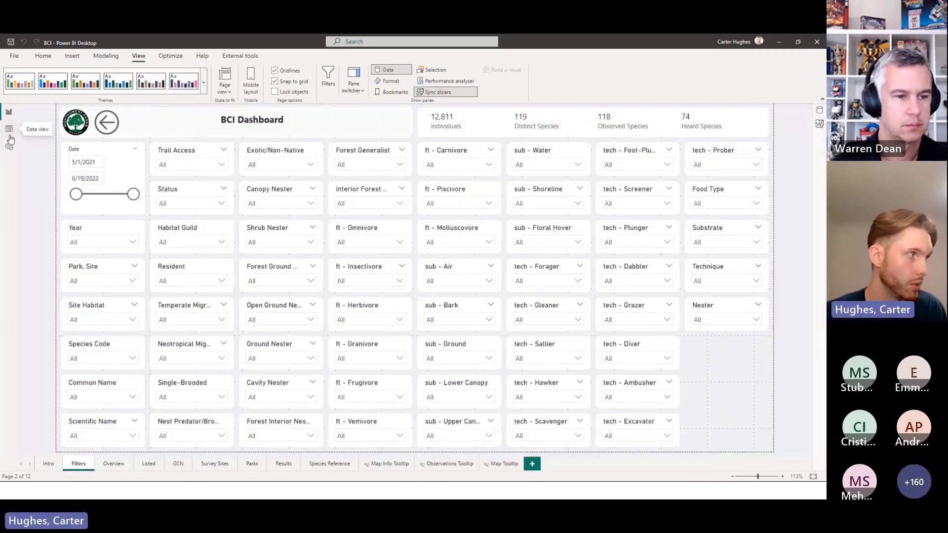
click(102, 468)
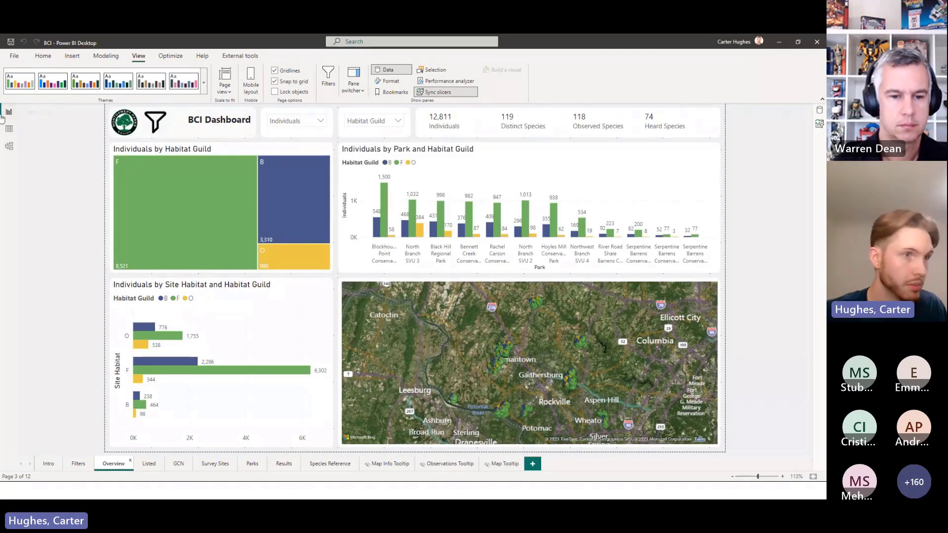
Expand factAll in the Data pane and show the Distinct Species measure's DAX formula.
click(818, 112)
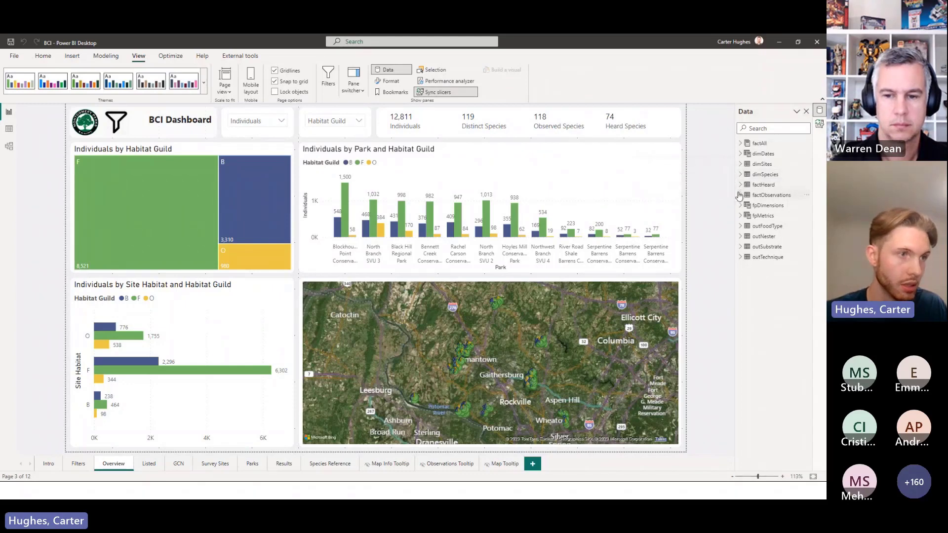
click(739, 144)
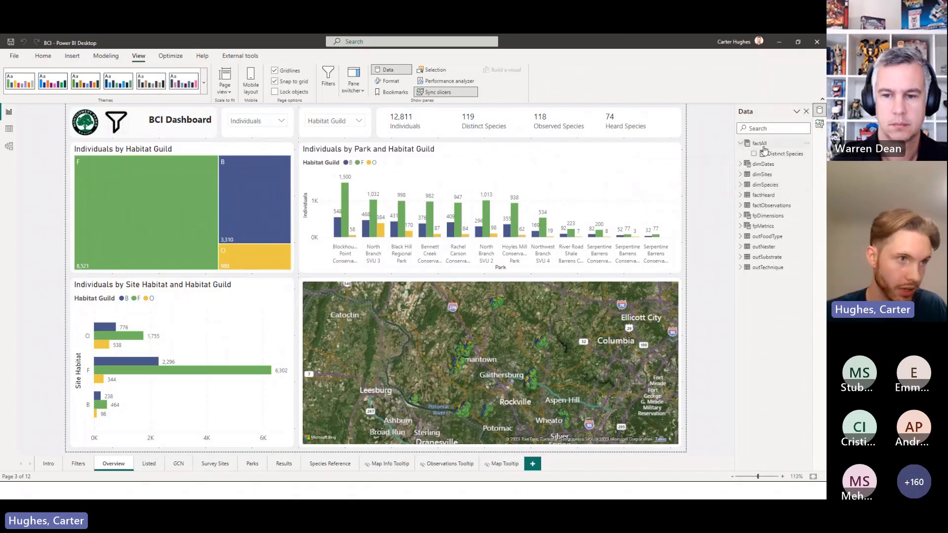
click(763, 146)
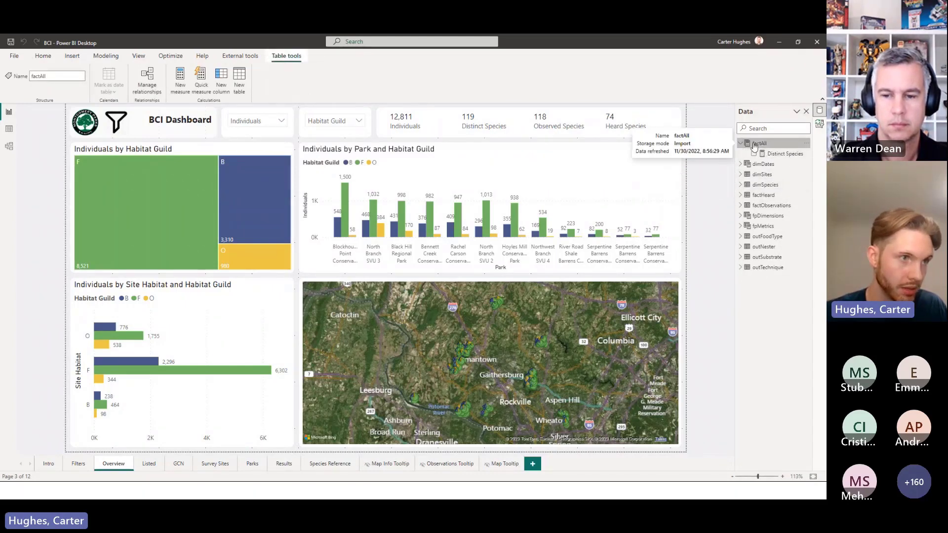
click(776, 155)
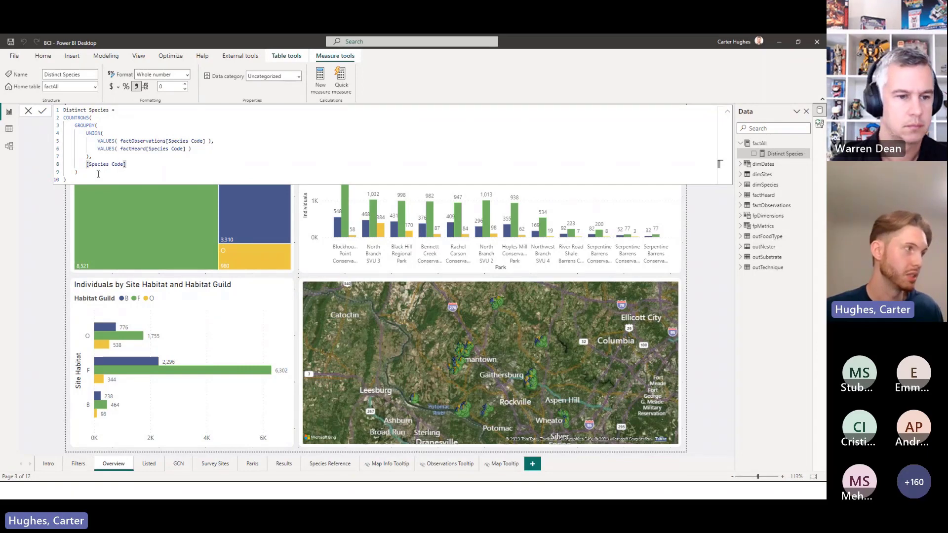
Check the [Species Code] argument's closing parenthesis, then close the formula bar.
drag(78, 172, 81, 142)
click(79, 159)
click(78, 172)
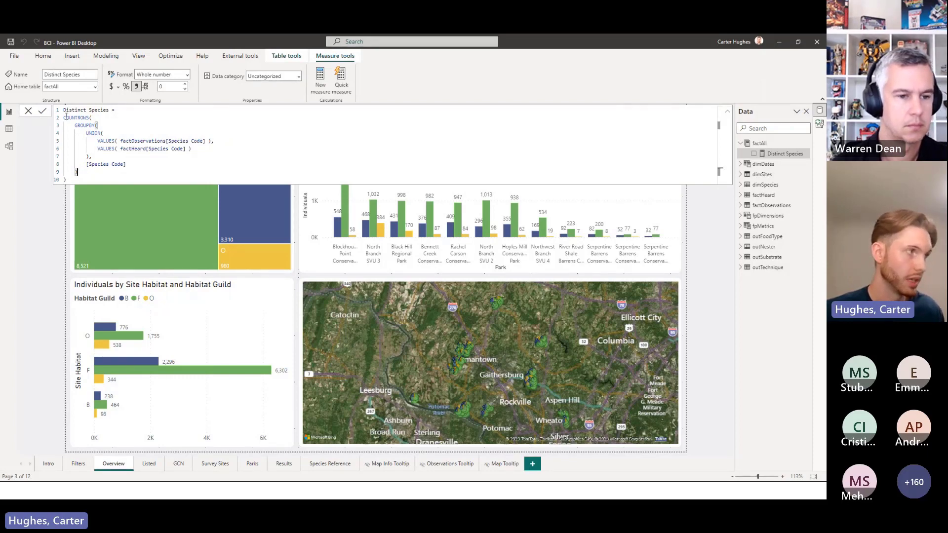
click(687, 273)
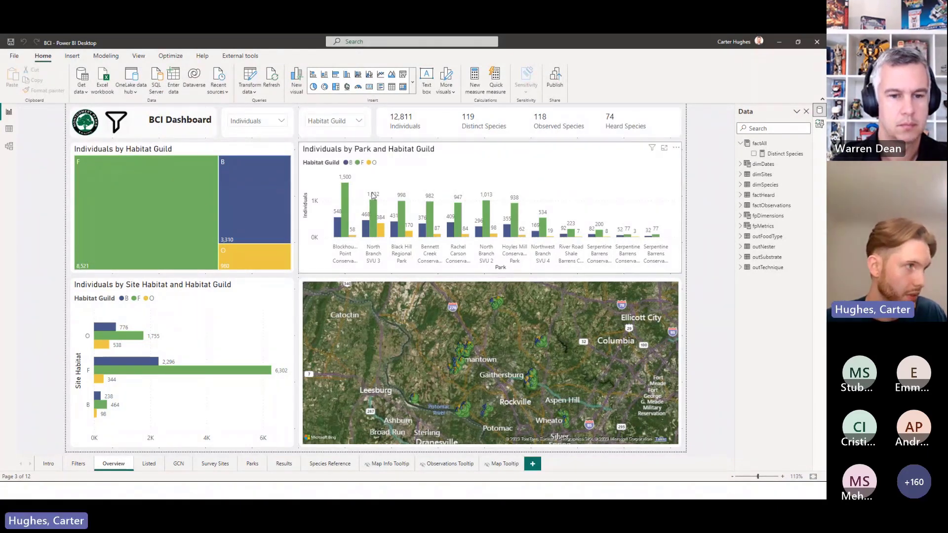
click(262, 121)
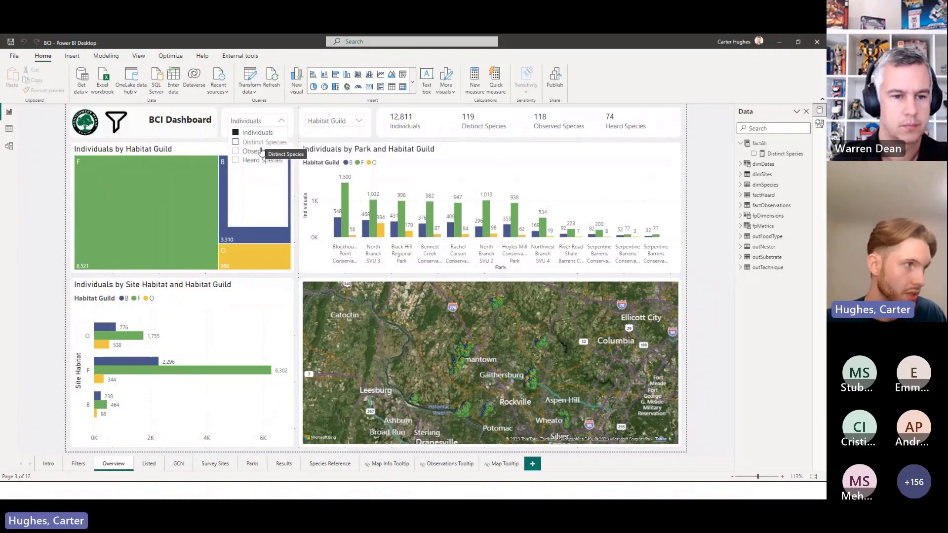
click(262, 143)
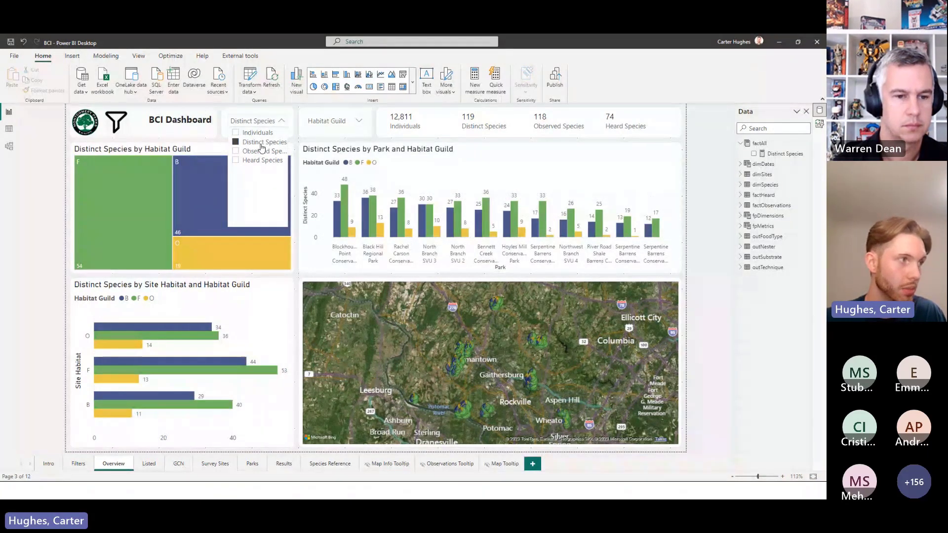
click(263, 151)
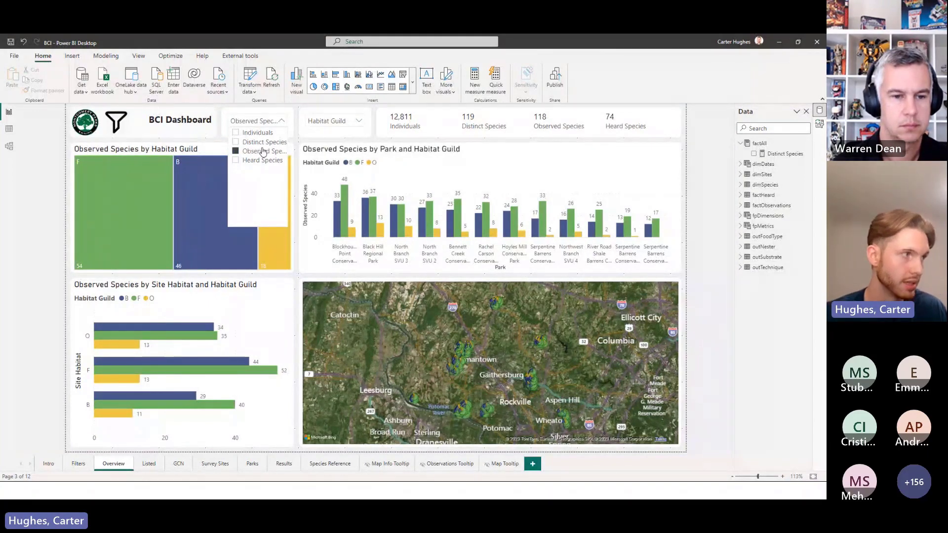
click(263, 161)
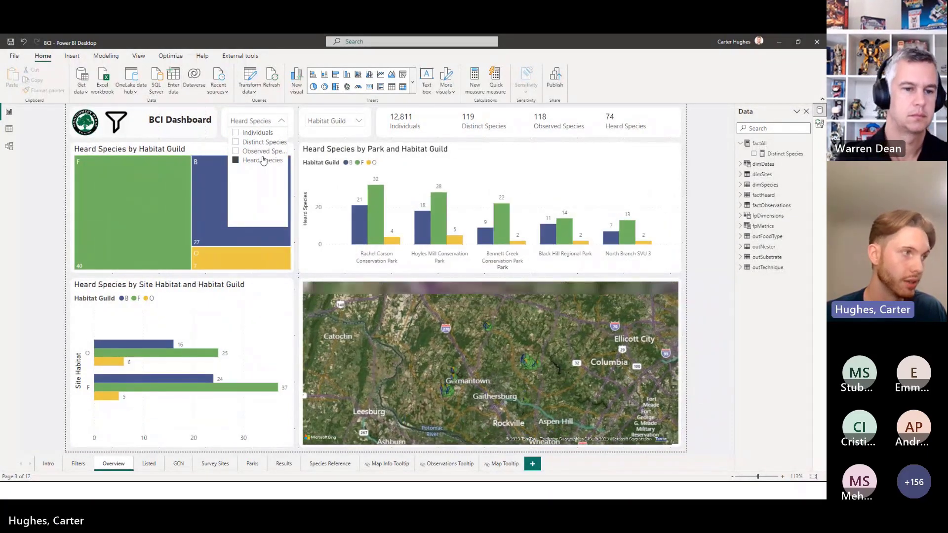
click(363, 280)
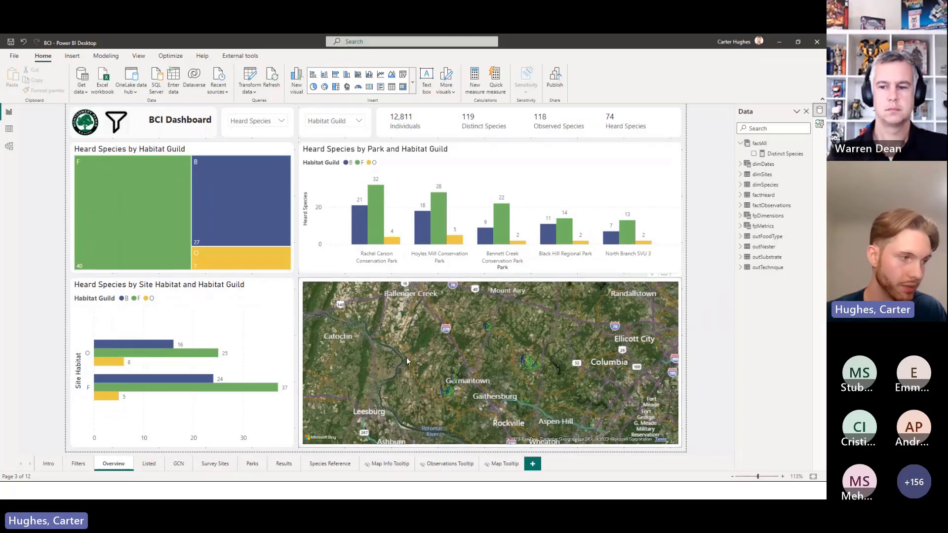
click(272, 125)
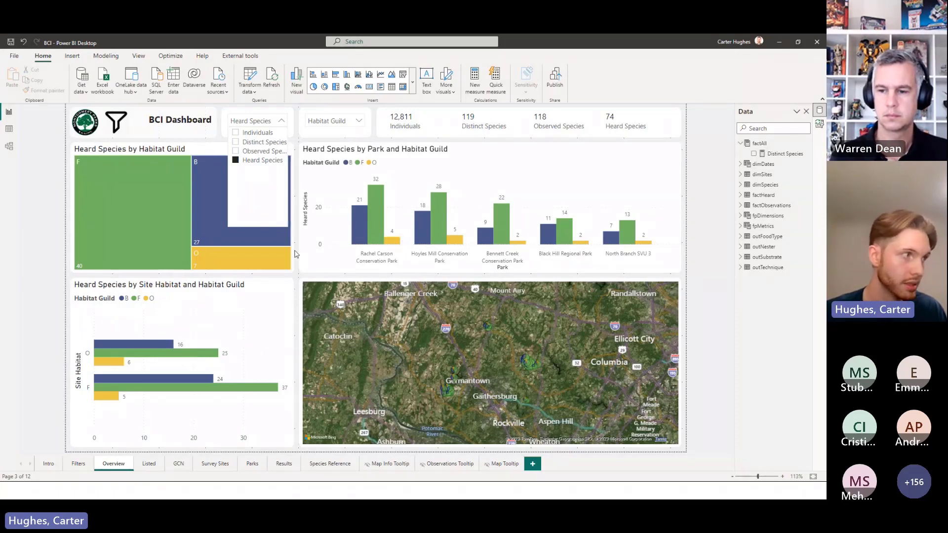
click(261, 132)
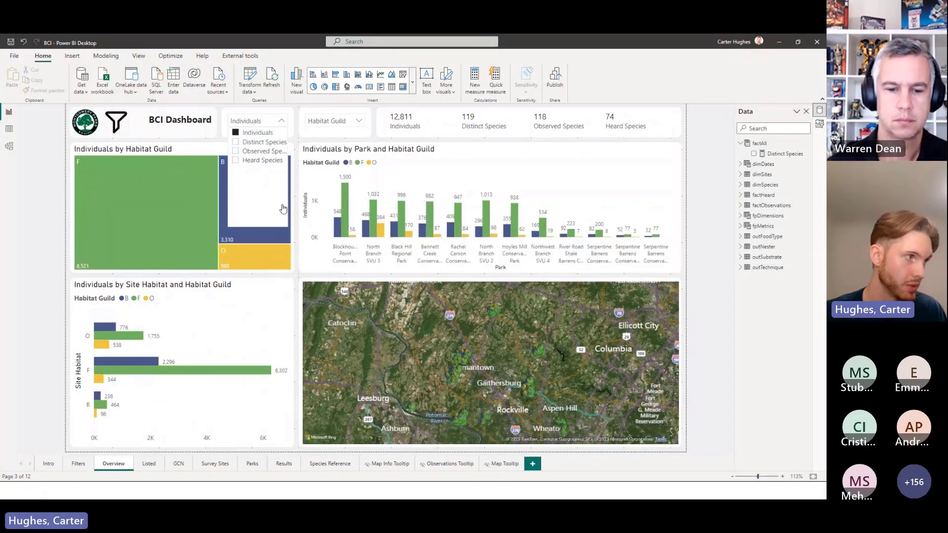
click(355, 420)
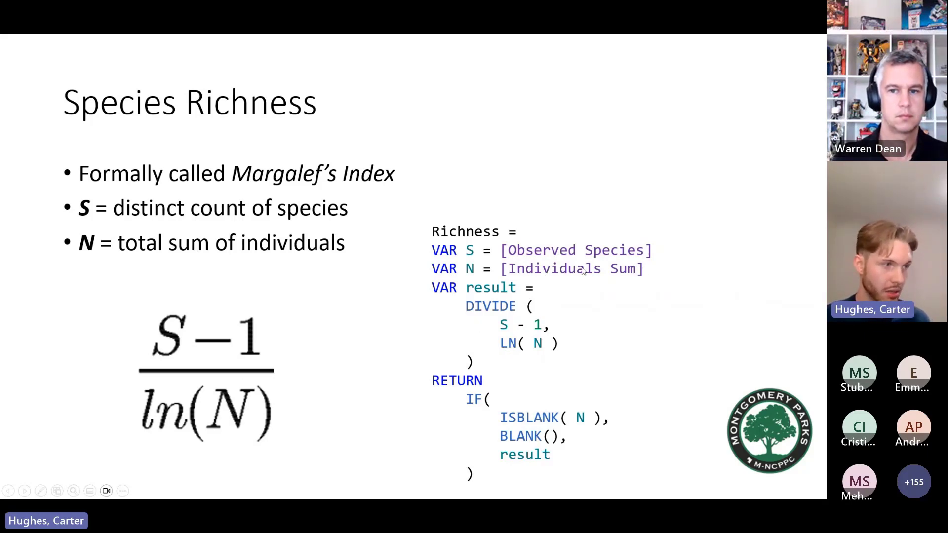
key(Right)
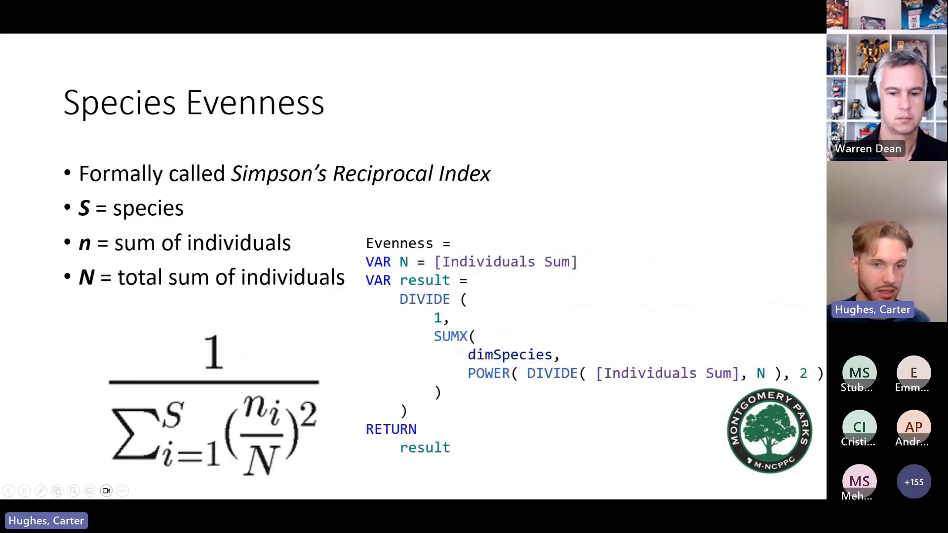
key(Left)
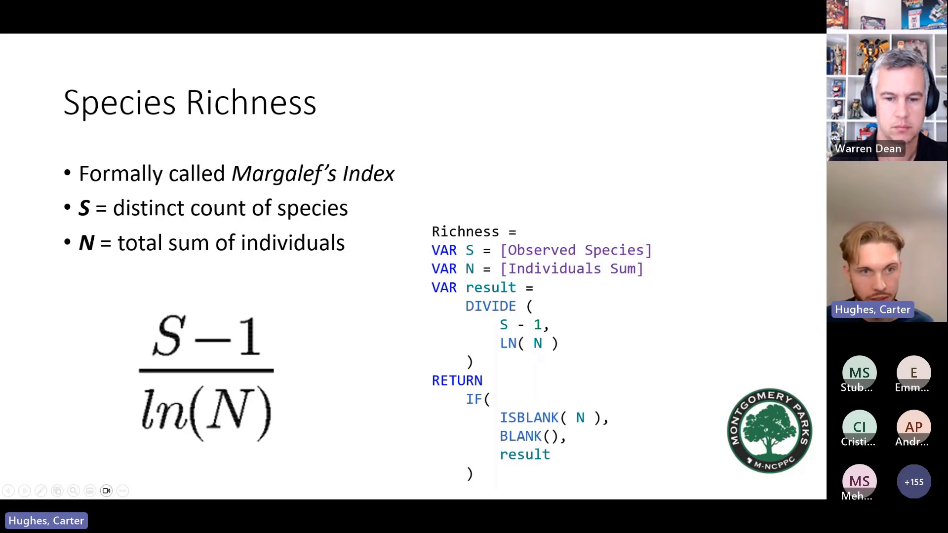
Advance to the Species Evenness slide on Simpson's Reciprocal Index and its DAX measure.
key(Right)
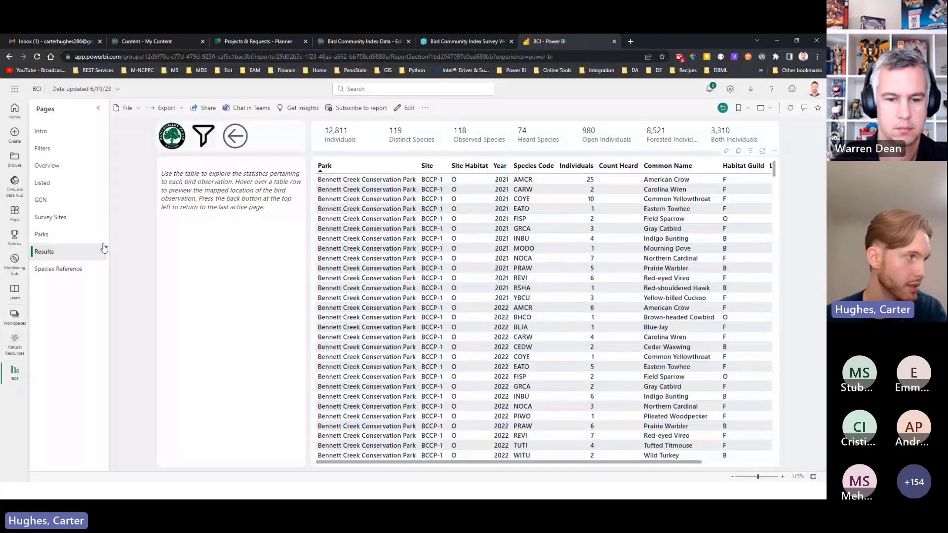
Drill through from the Overview page's Blockhouse Point bar to the Results page.
click(66, 166)
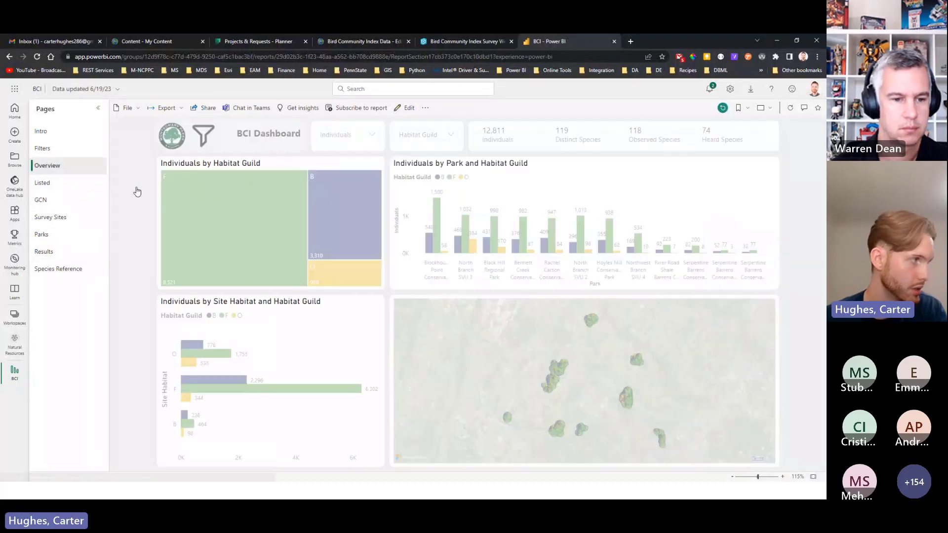
right_click(428, 252)
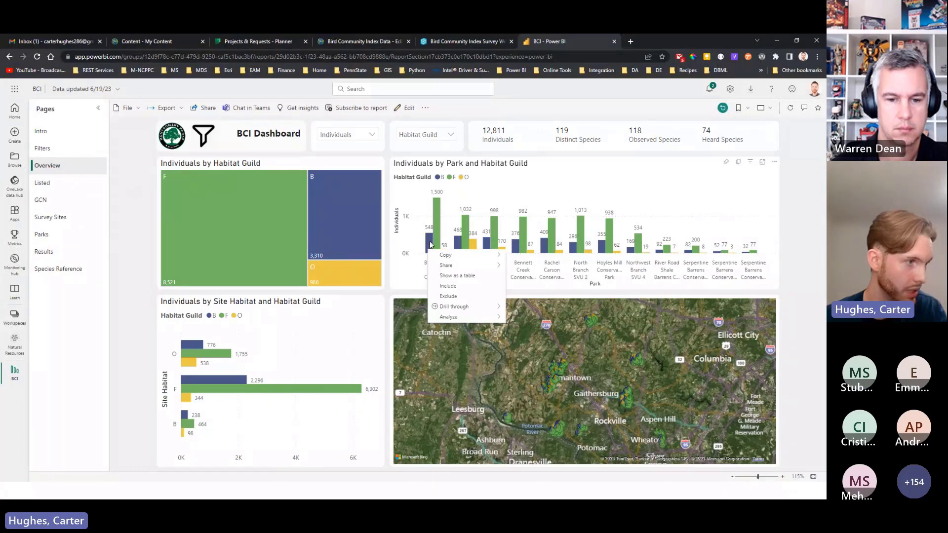
mouse_move(484, 308)
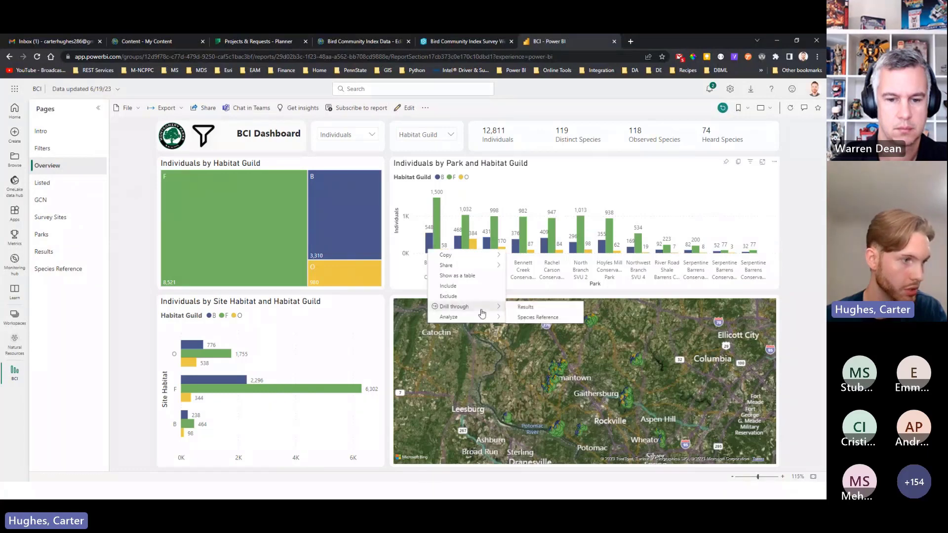
click(525, 306)
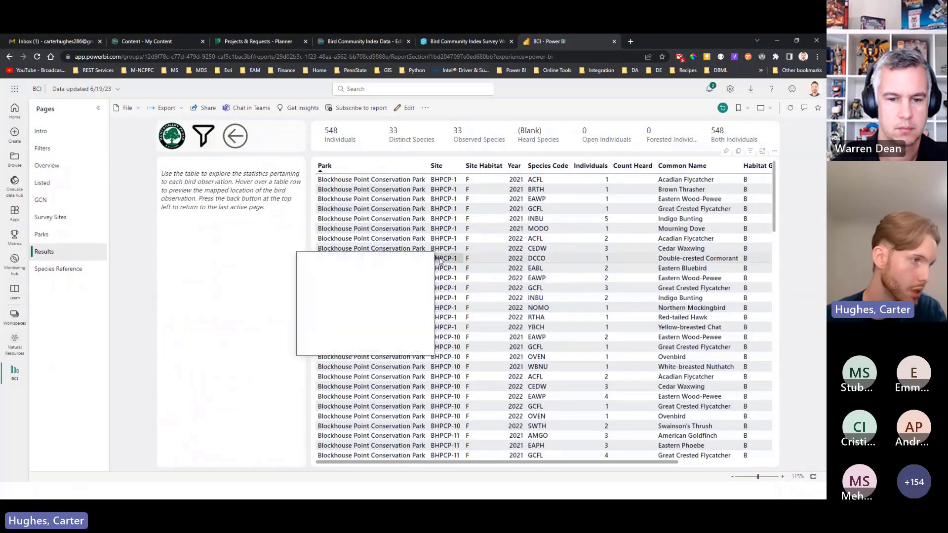
Scroll through the Blockhouse Point Results records: 548 individuals, 33 distinct species.
mouse_move(597, 231)
scroll(597, 231, down, 10)
scroll(598, 231, down, 15)
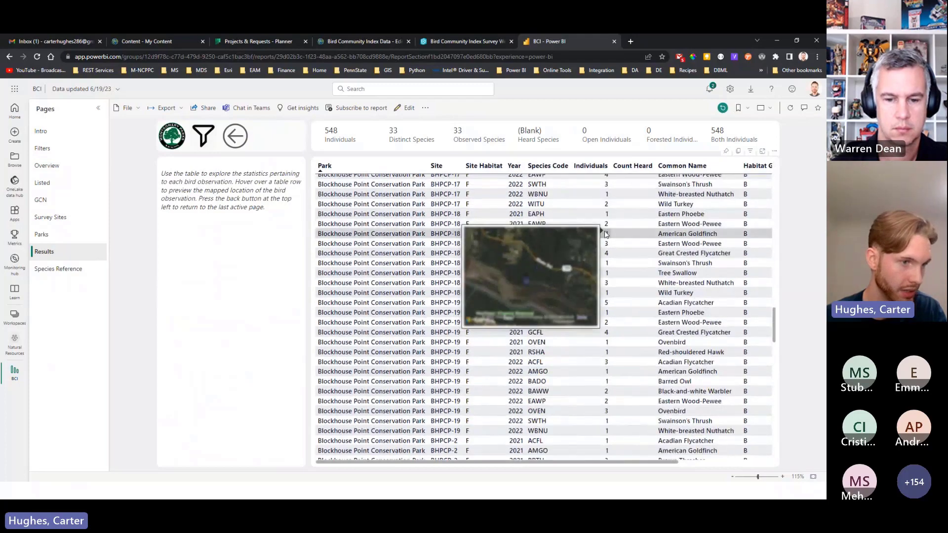
scroll(623, 247, down, 3)
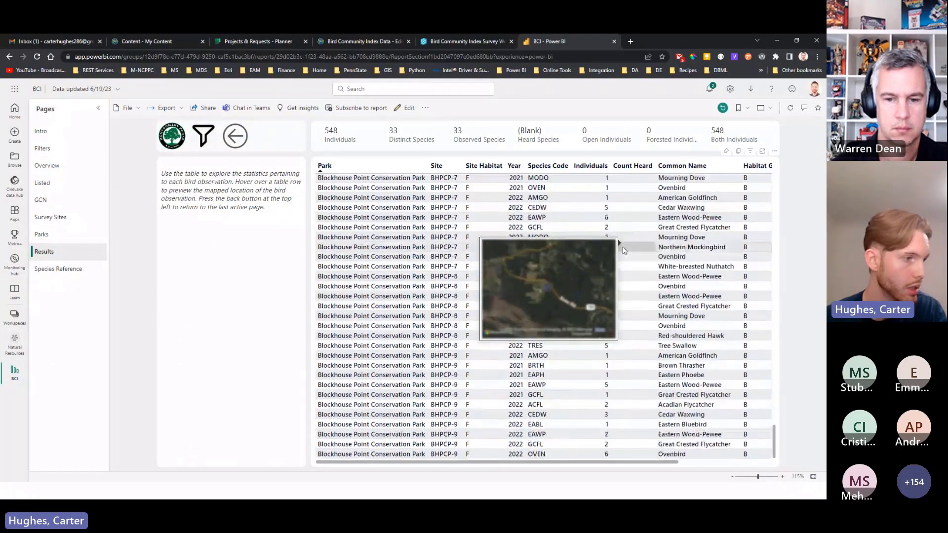
scroll(626, 324, up, 10)
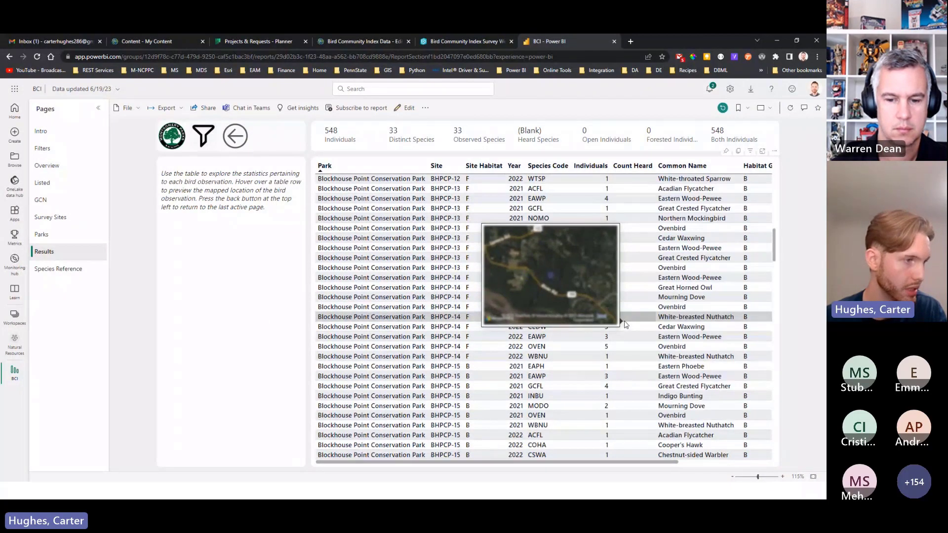
scroll(626, 324, up, 10)
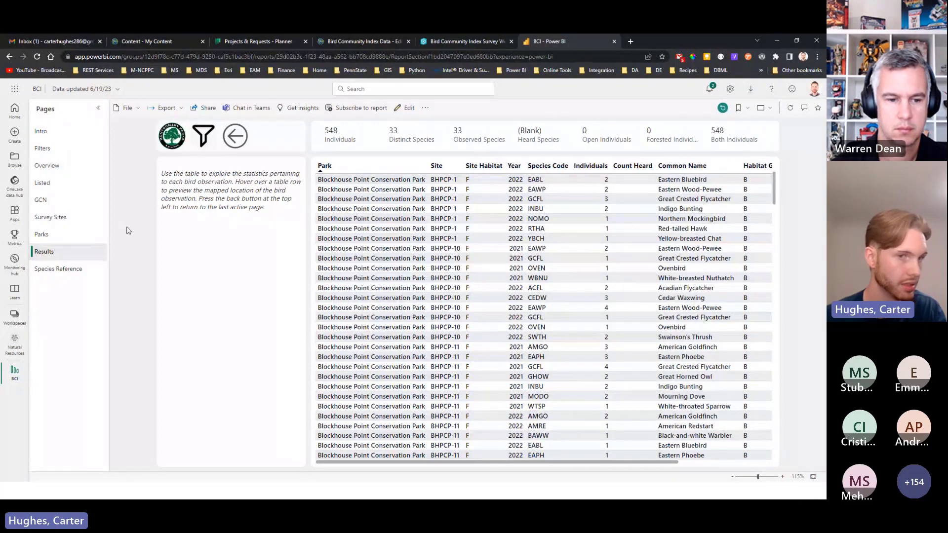
Open the Species Reference page and scroll across its species table.
click(91, 275)
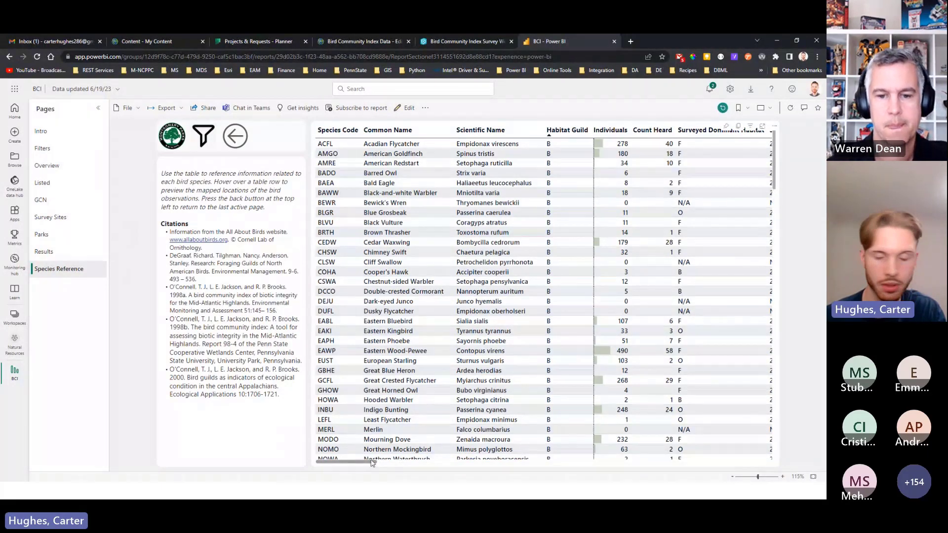
scroll(372, 462, right, 5)
scroll(372, 462, left, 5)
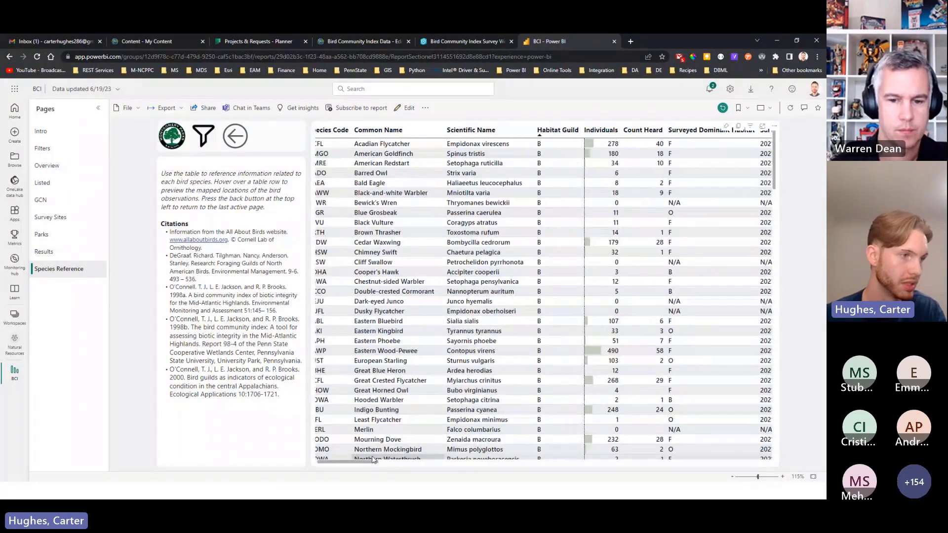
scroll(373, 456, left, 1)
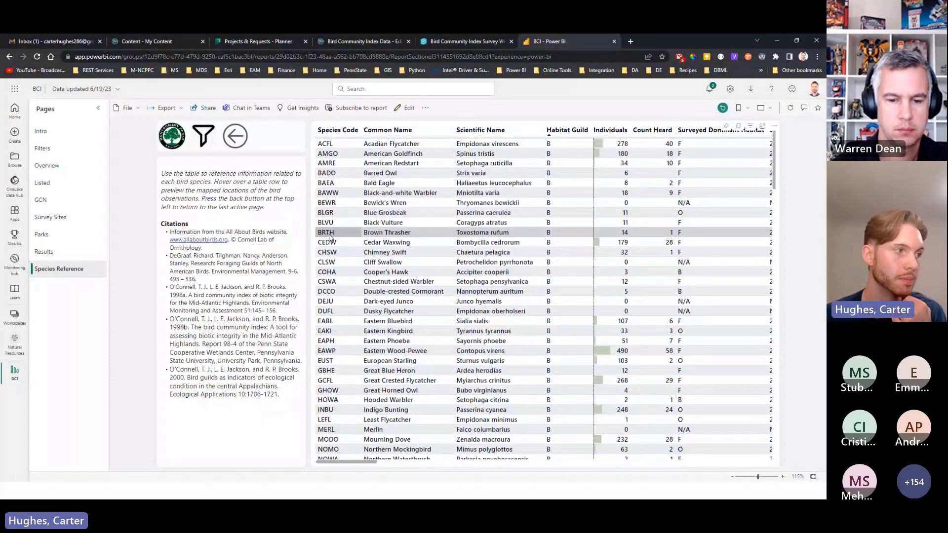
mouse_move(380, 225)
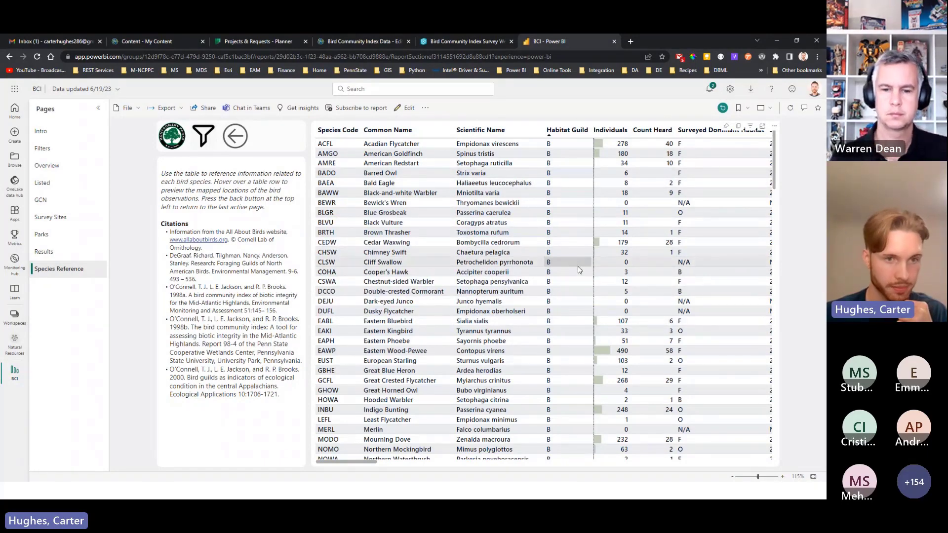
mouse_move(363, 460)
mouse_down()
mouse_move(381, 460)
mouse_move(359, 460)
mouse_up()
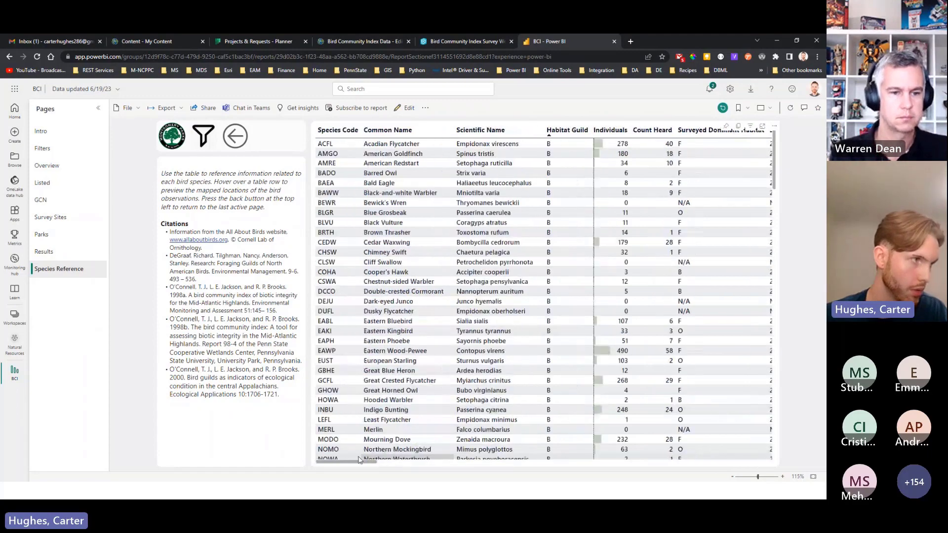
Sort the species table alphabetically by Common Name and scroll through it.
click(407, 131)
scroll(393, 190, down, 1)
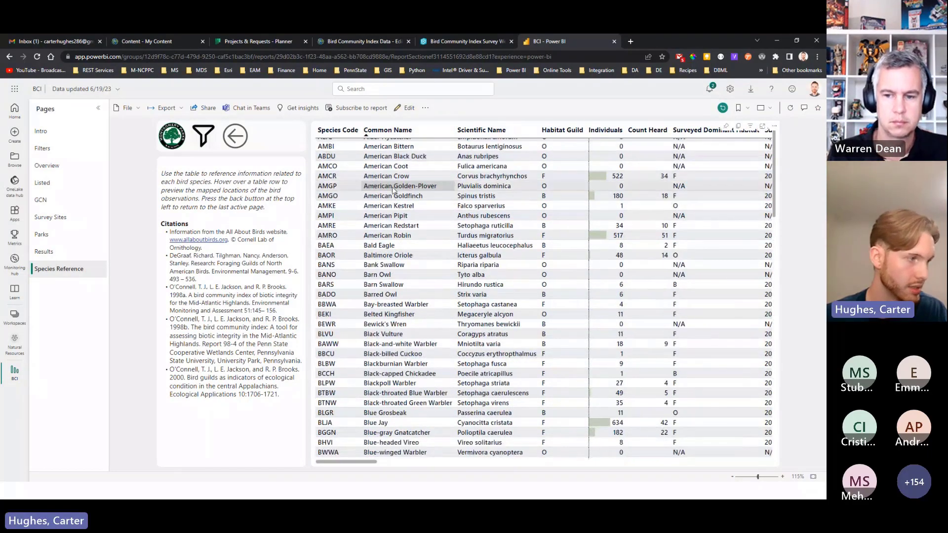
scroll(392, 190, down, 10)
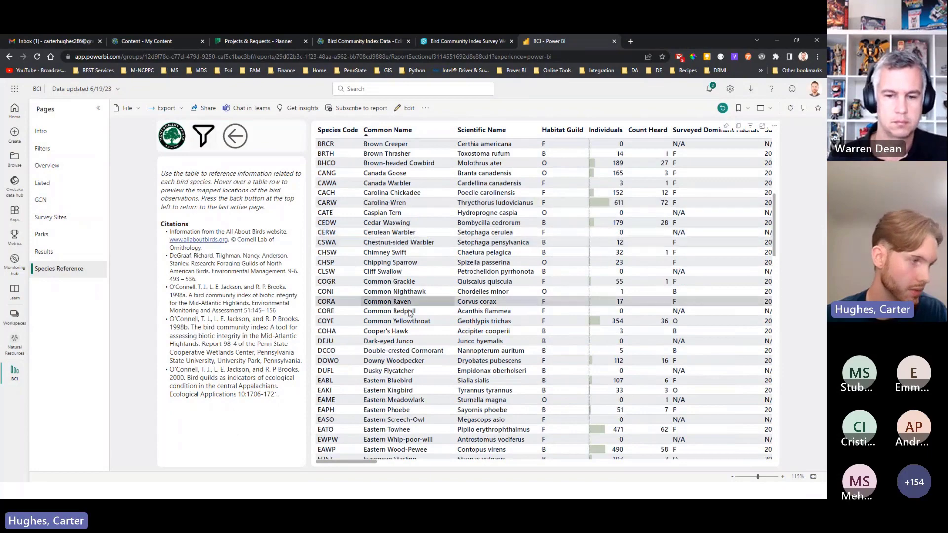
scroll(403, 316, down, 5)
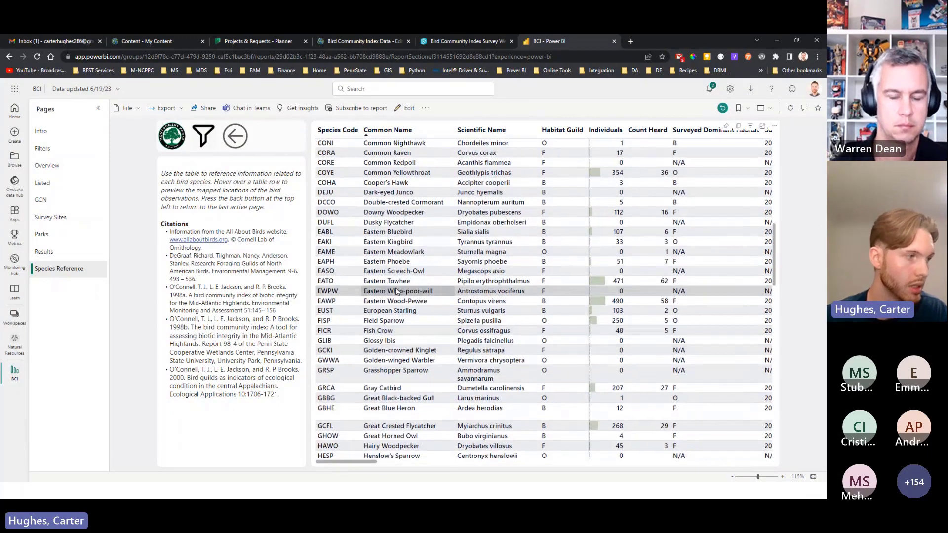
scroll(399, 281, up, 7)
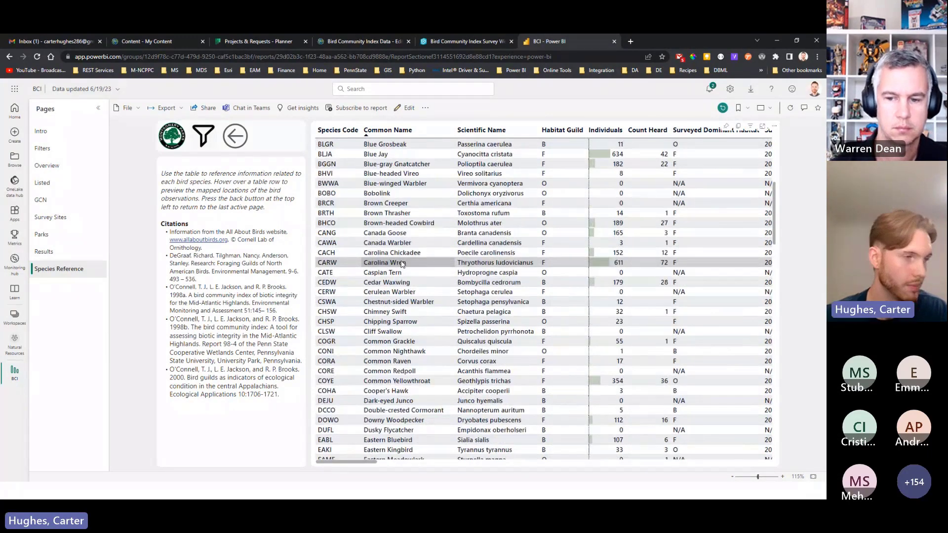
scroll(401, 264, up, 5)
mouse_move(411, 266)
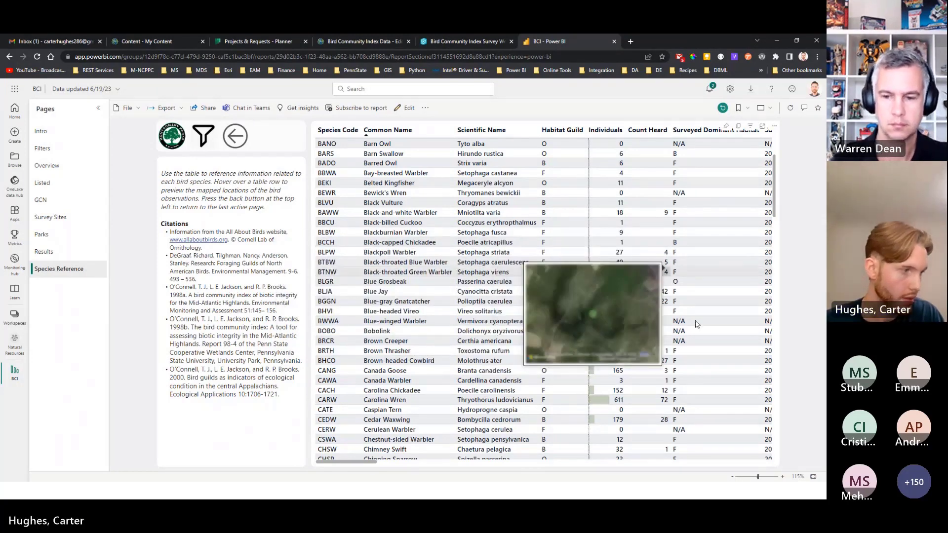
Scroll across and through the sorted table to review guild, individuals, count heard and listing status.
scroll(490, 350, right, 3)
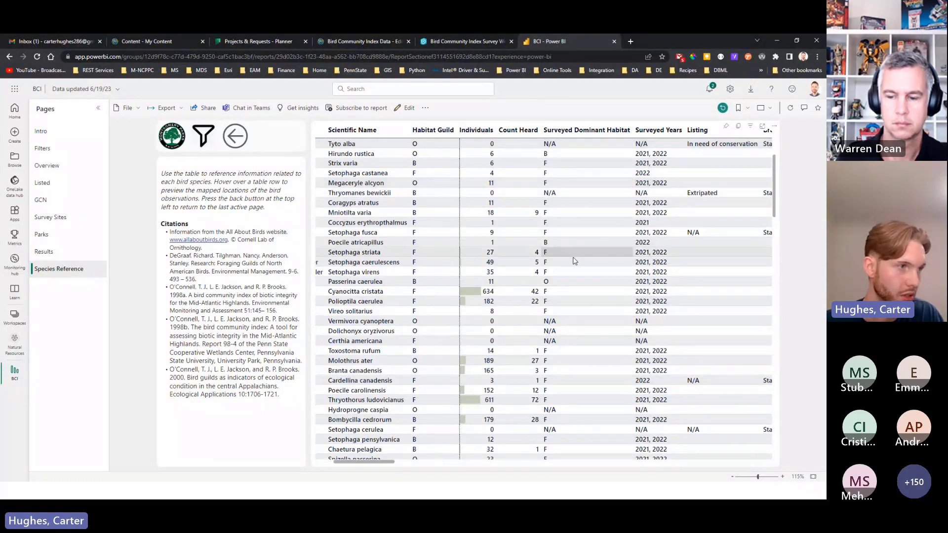
scroll(575, 269, down, 5)
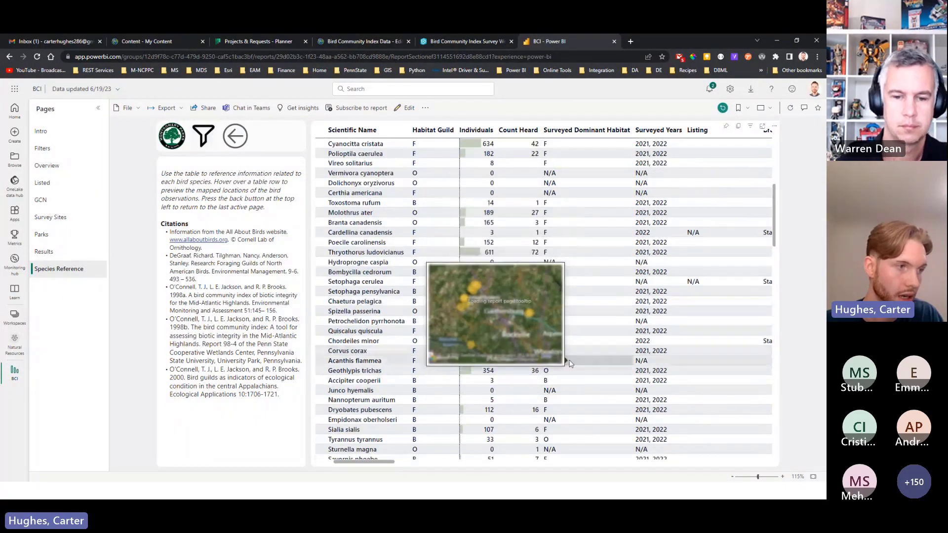
scroll(570, 367, down, 5)
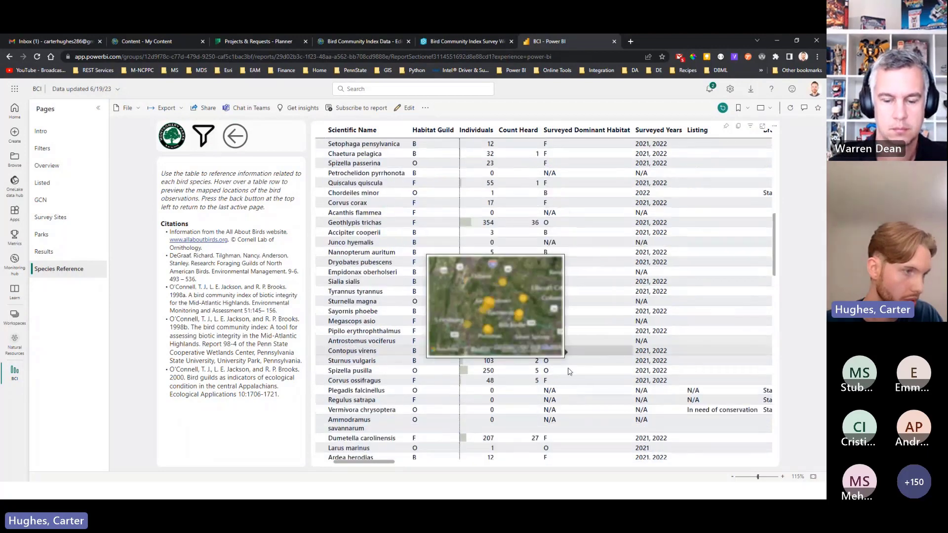
scroll(580, 326, up, 7)
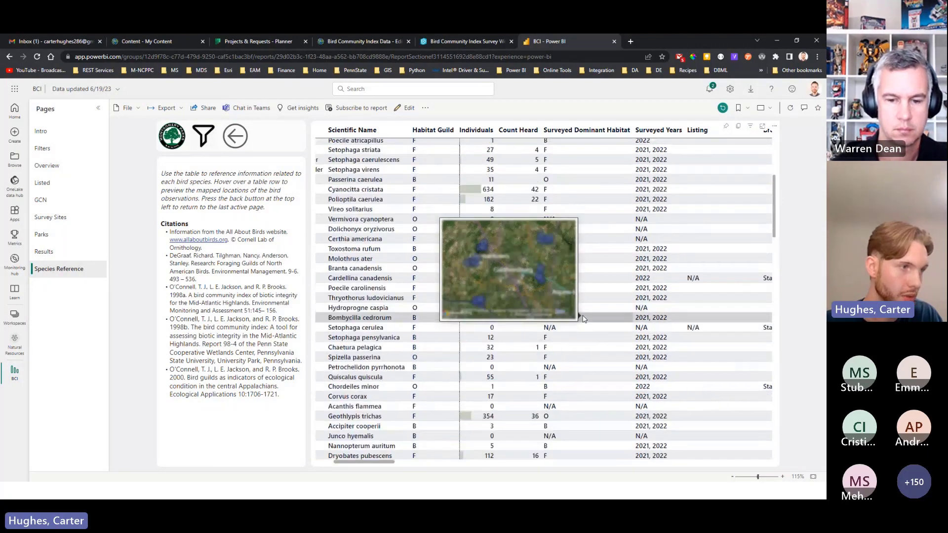
scroll(582, 318, up, 3)
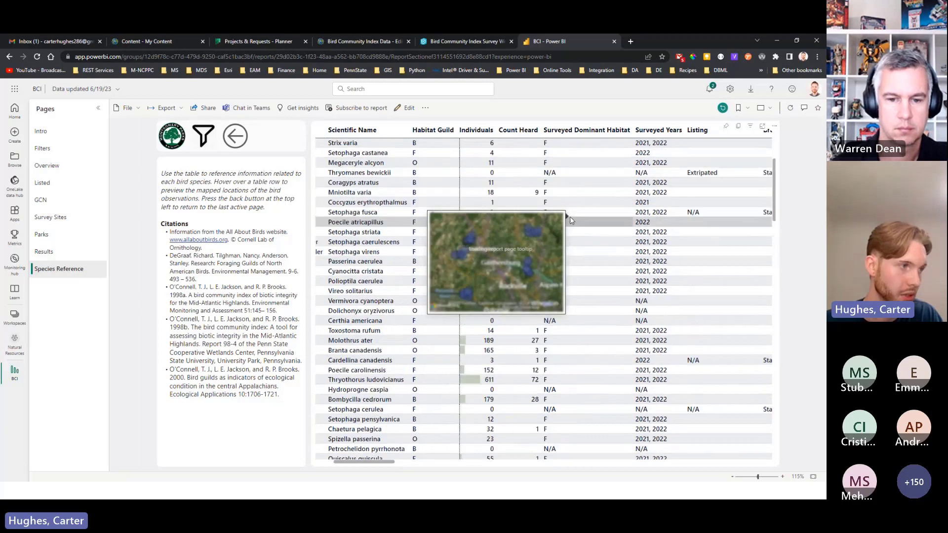
scroll(571, 217, up, 1)
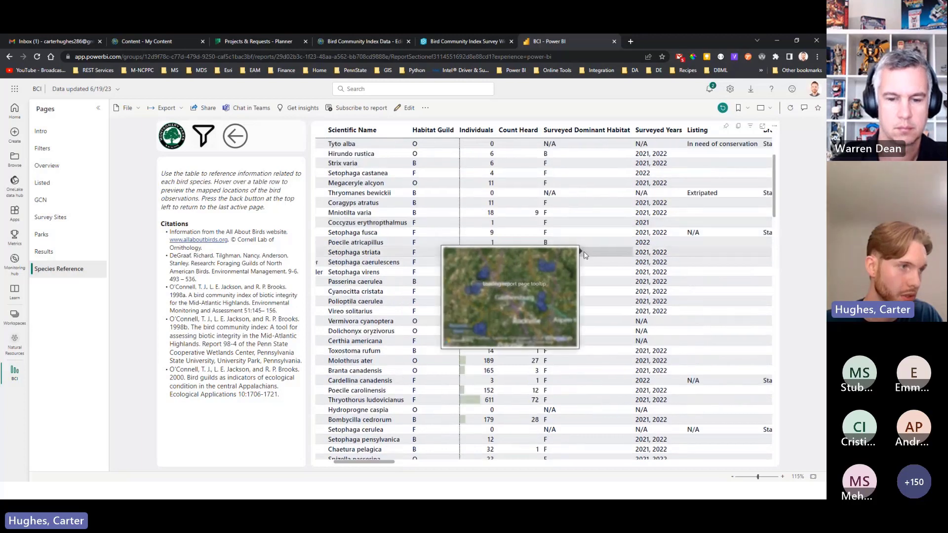
Sort the species table by Habitat Guild and bring the species code and common name columns into view.
click(445, 131)
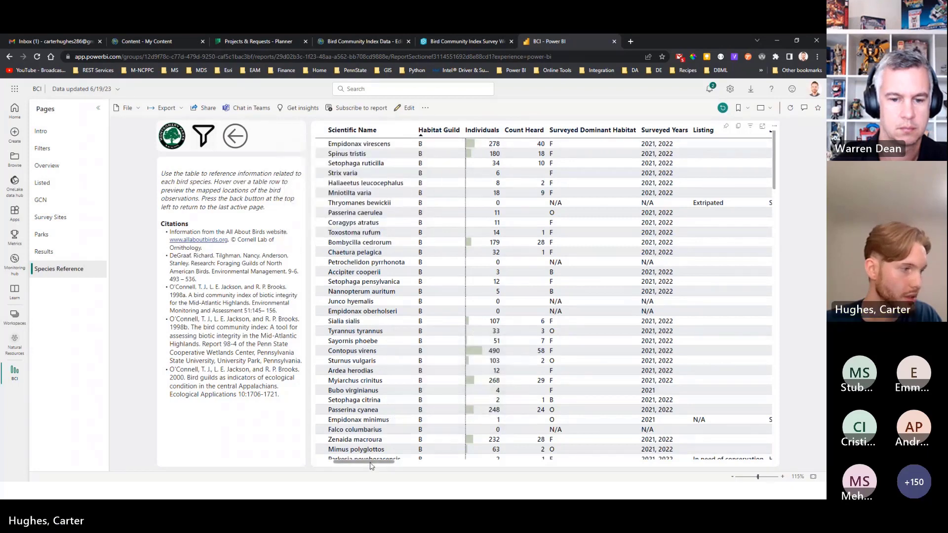
drag(371, 466, 353, 466)
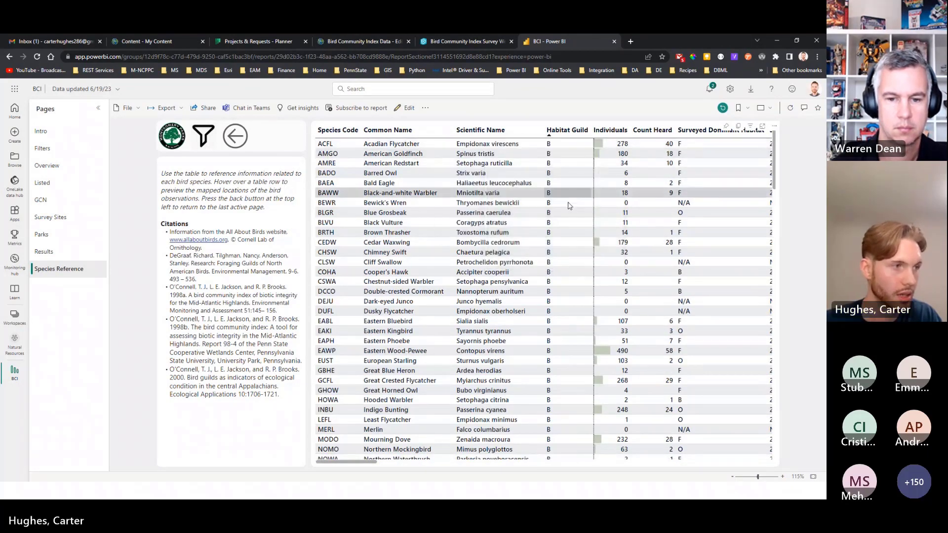
scroll(565, 228, down, 10)
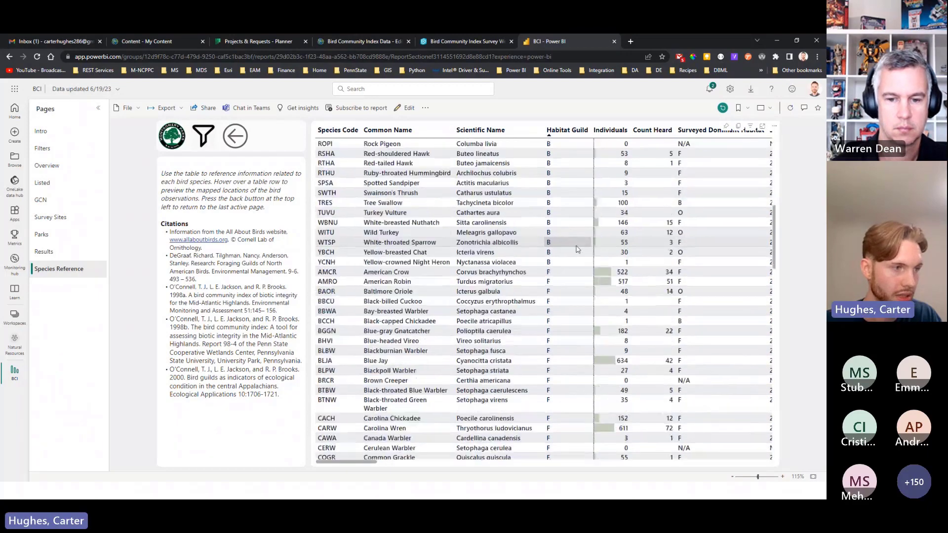
scroll(569, 238, up, 10)
scroll(572, 268, up, 2)
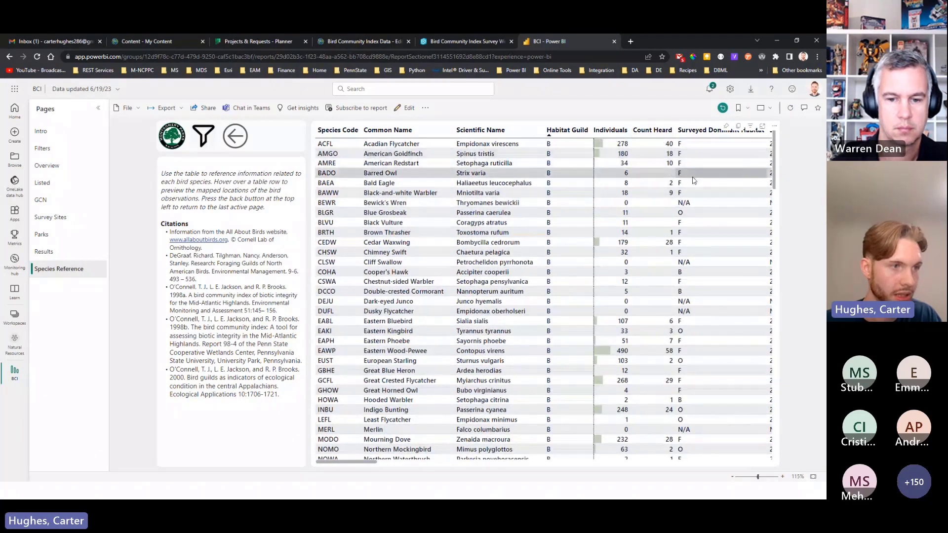
scroll(563, 217, down, 15)
scroll(562, 219, down, 10)
scroll(564, 233, up, 1)
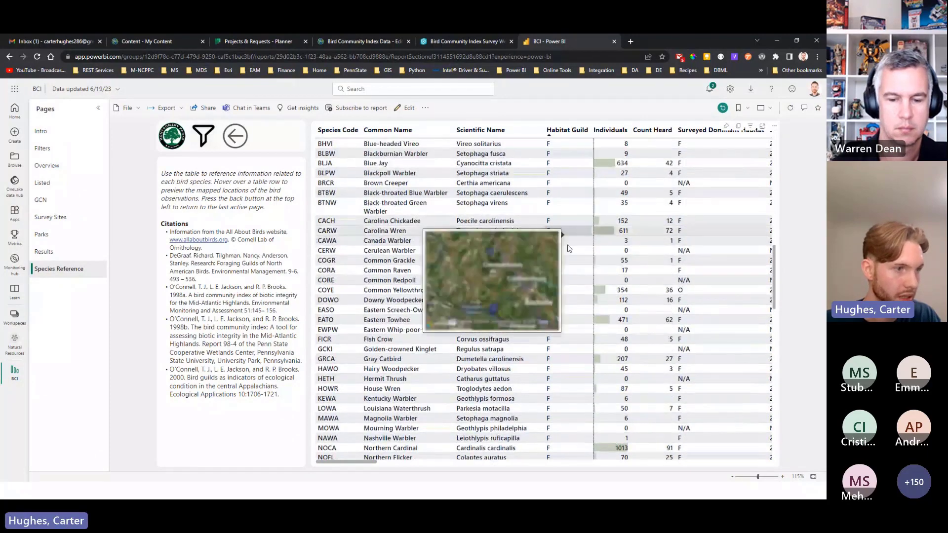
Preview observation map tooltips for individual species rows, such as Northern Cardinal.
mouse_move(619, 284)
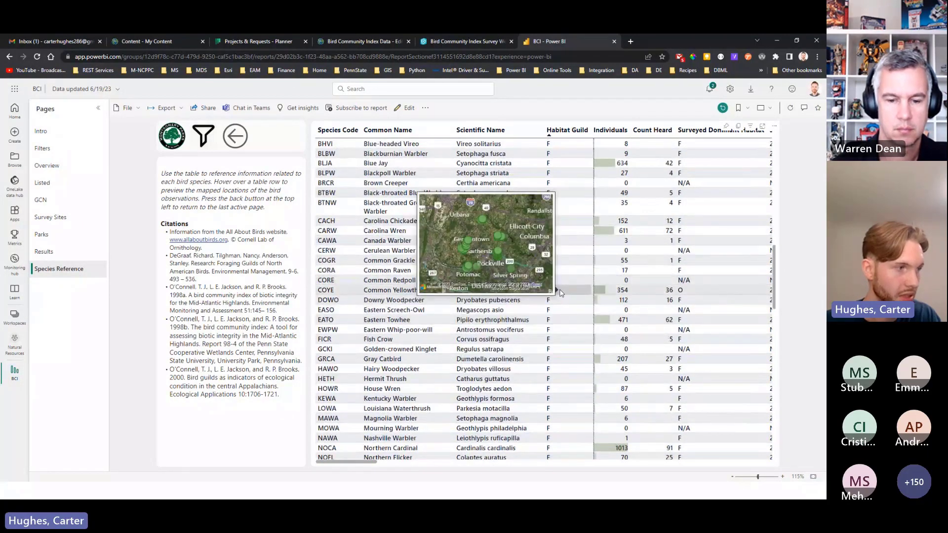
mouse_move(379, 321)
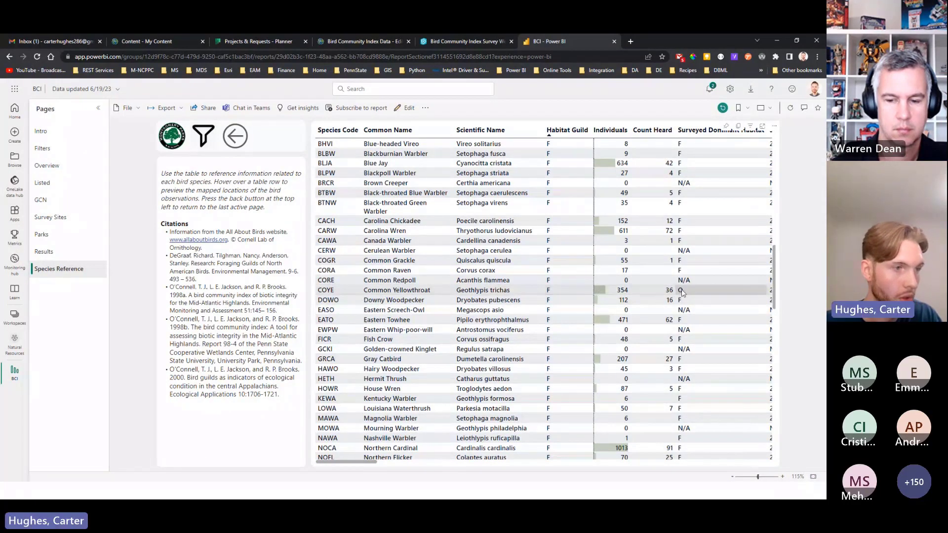
mouse_move(684, 293)
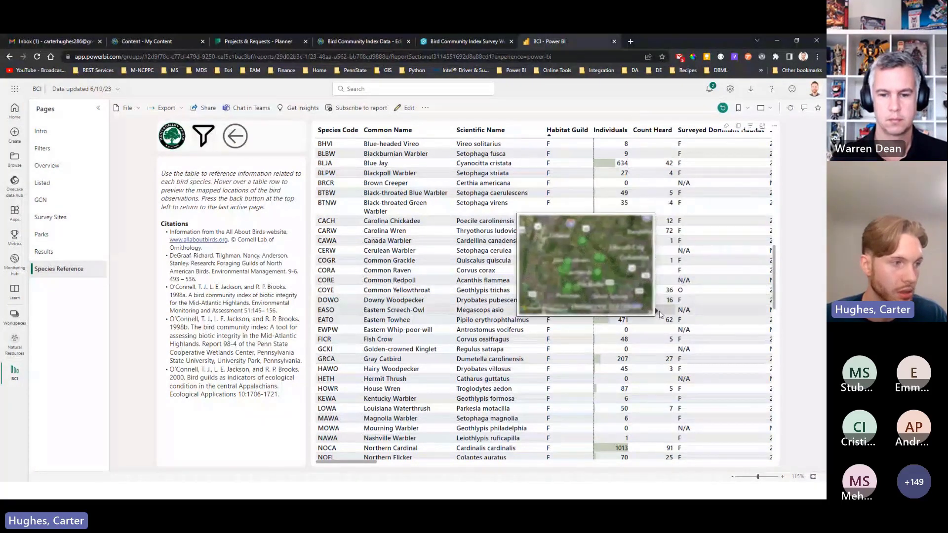
scroll(660, 314, down, 1)
scroll(660, 315, down, 3)
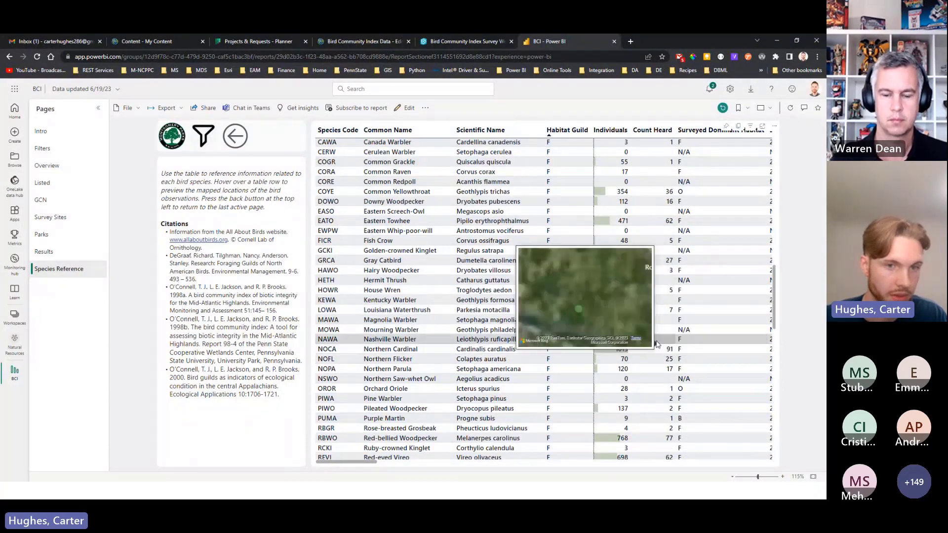
scroll(514, 341, down, 4)
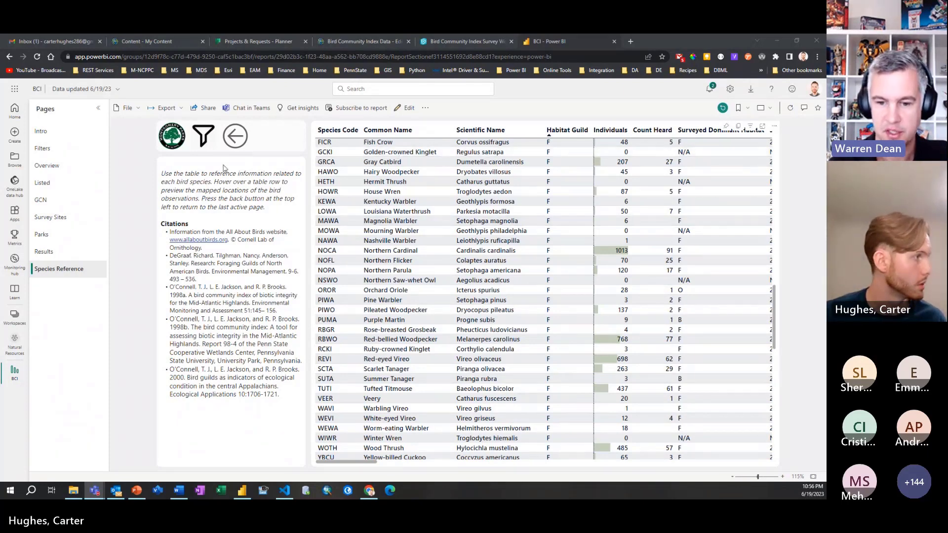
Open the Overview page and zoom its map into survey points near Little Seneca Regional Park.
click(89, 168)
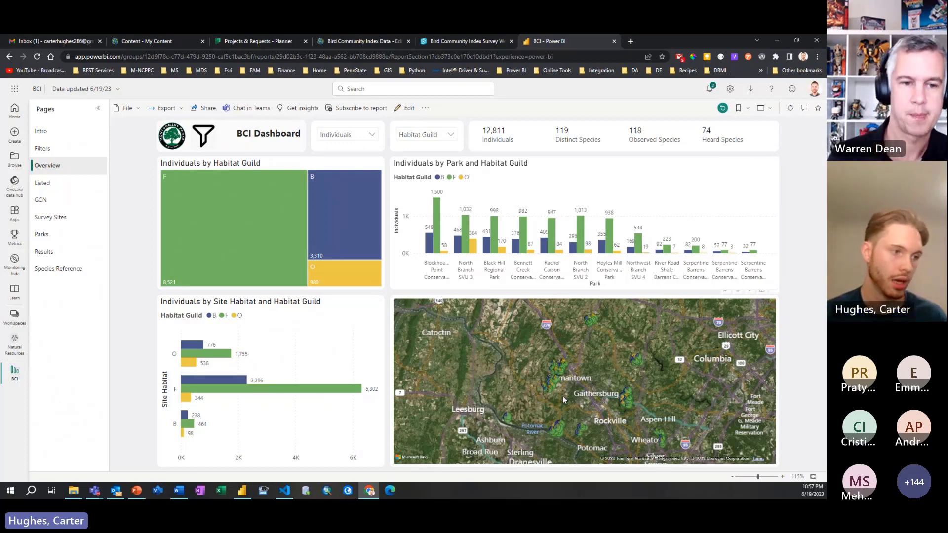
drag(561, 396, 541, 395)
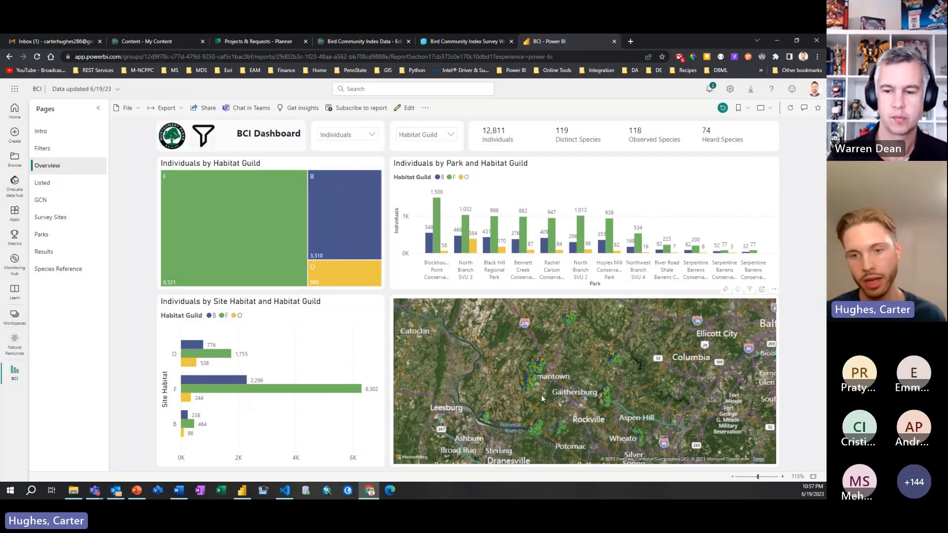
scroll(543, 400, up, 2)
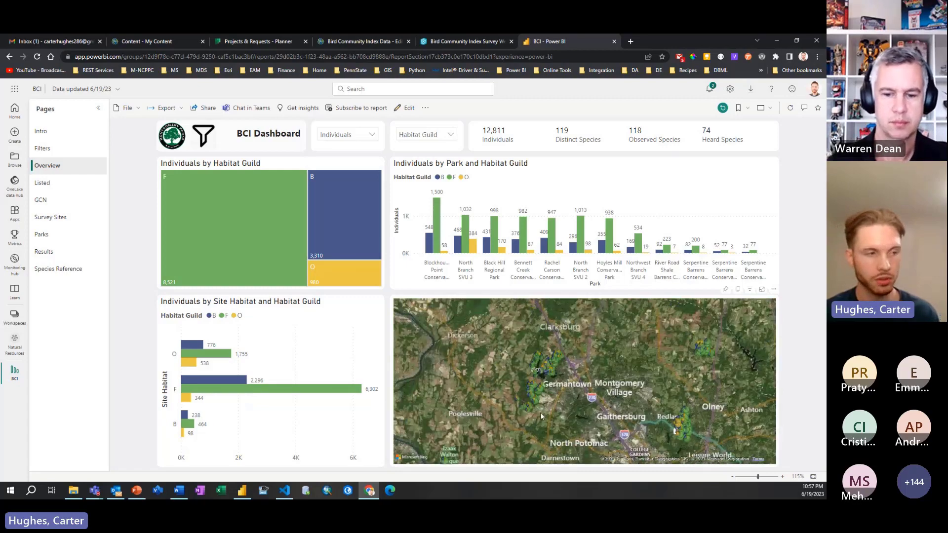
scroll(540, 413, up, 3)
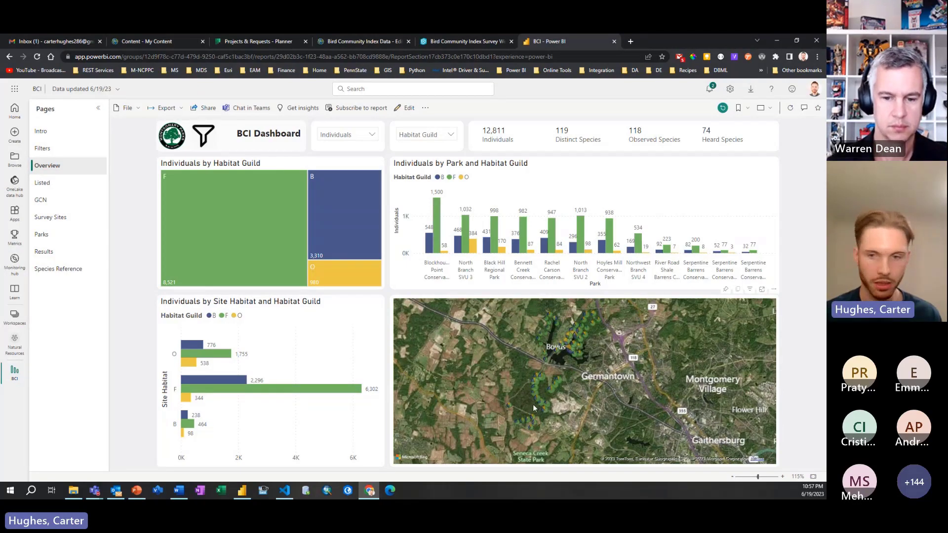
scroll(538, 408, up, 3)
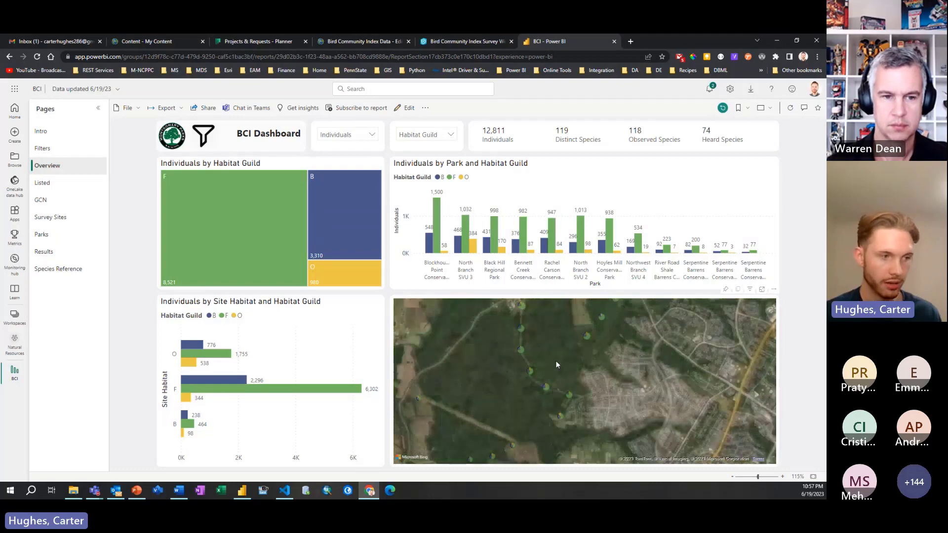
scroll(540, 396, down, 3)
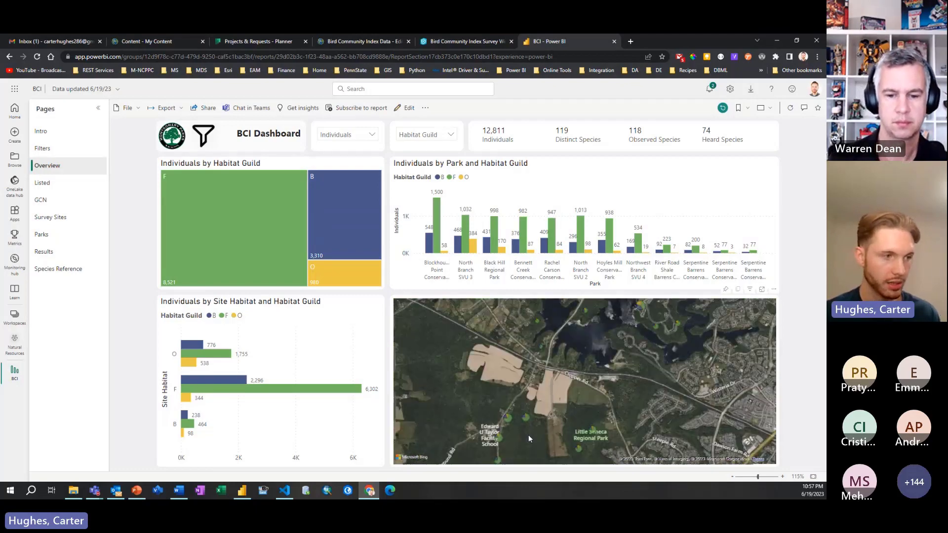
scroll(563, 415, up, 3)
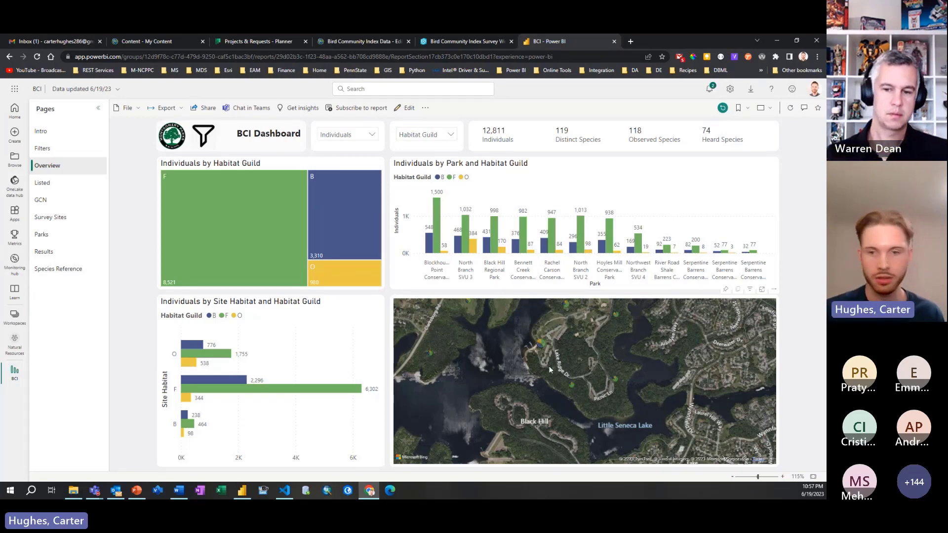
Pan the map and zoom out to span Clarksburg, Barnesville, Germantown and Boyds.
drag(606, 350, 606, 360)
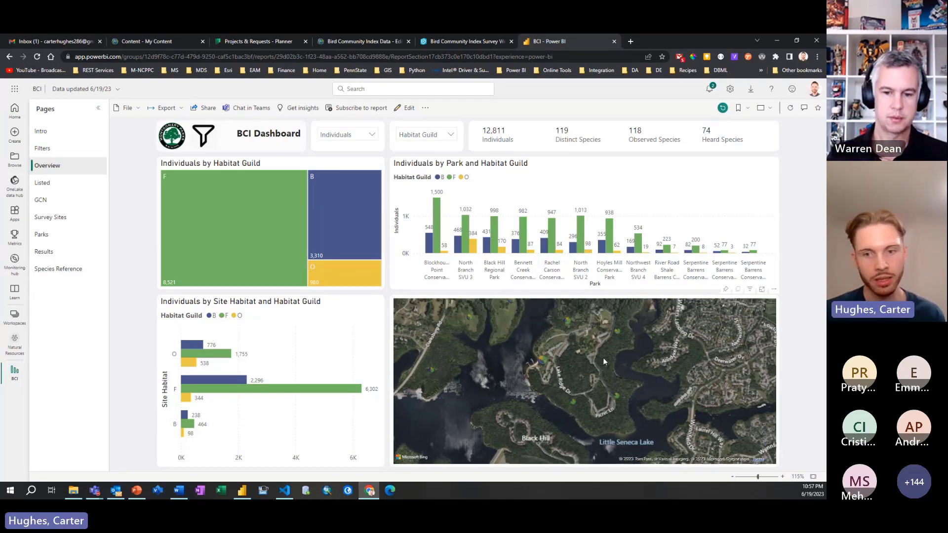
scroll(602, 366, down, 4)
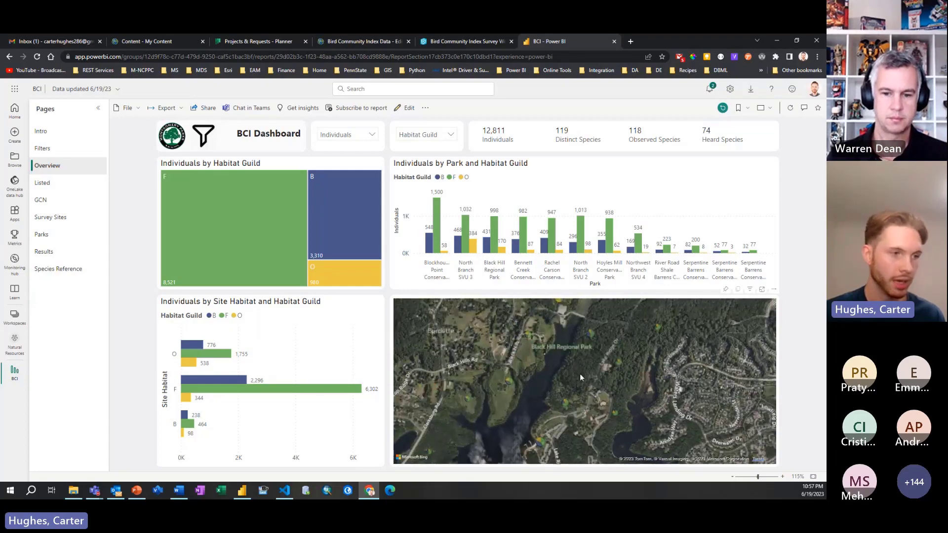
scroll(581, 377, down, 2)
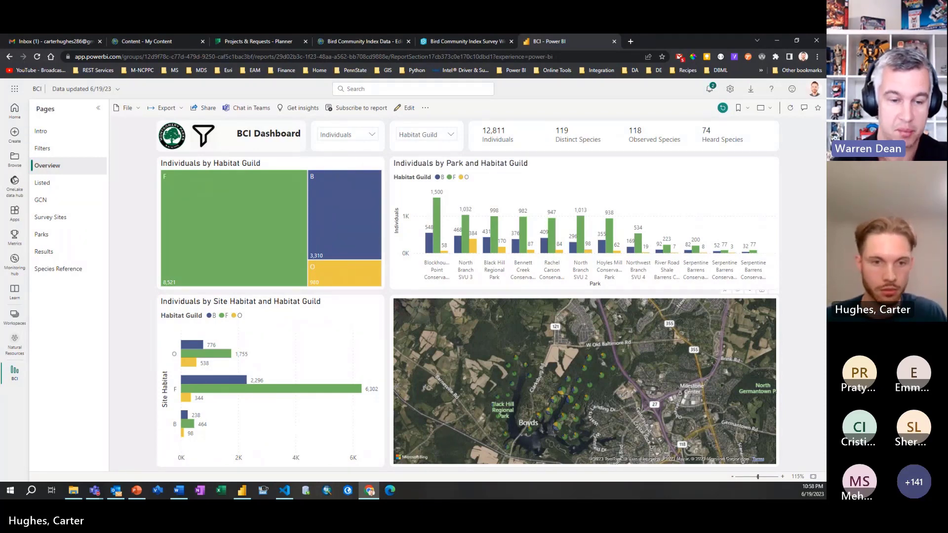
scroll(665, 408, down, 2)
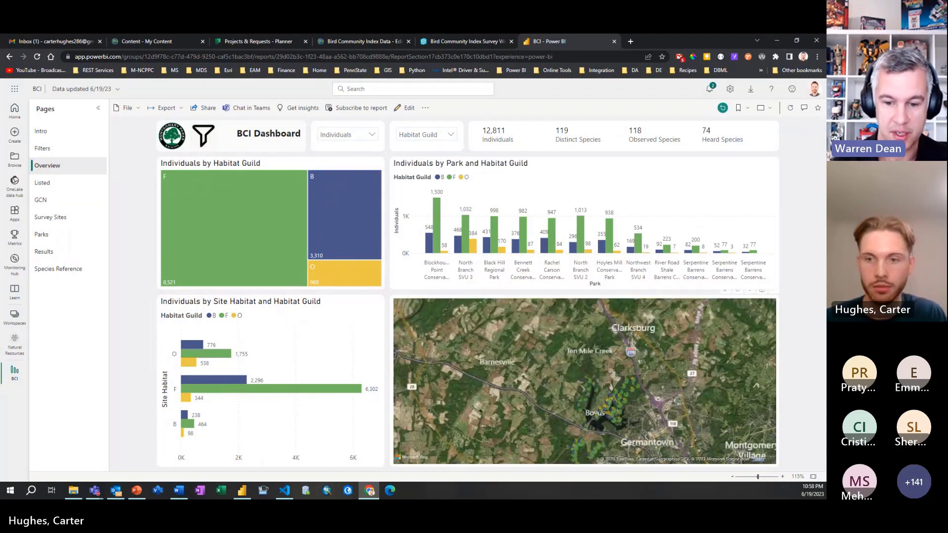